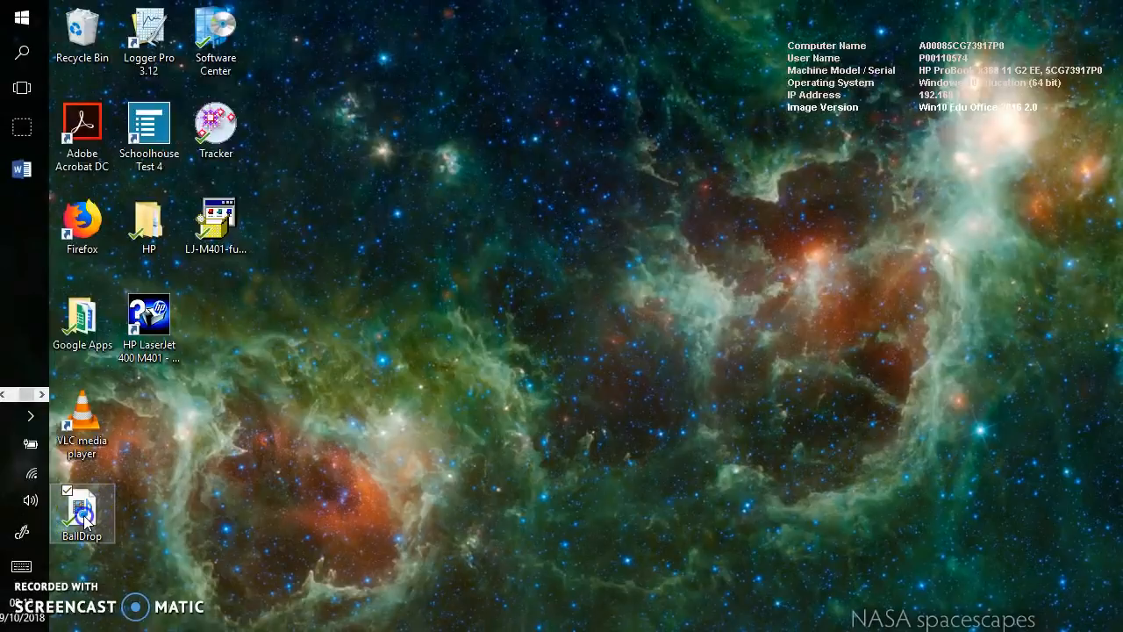
# Step: Bring up the MotionPreLabNEW document, review the lab directions and questions, and minimize it
pyautogui.click(4, 394)
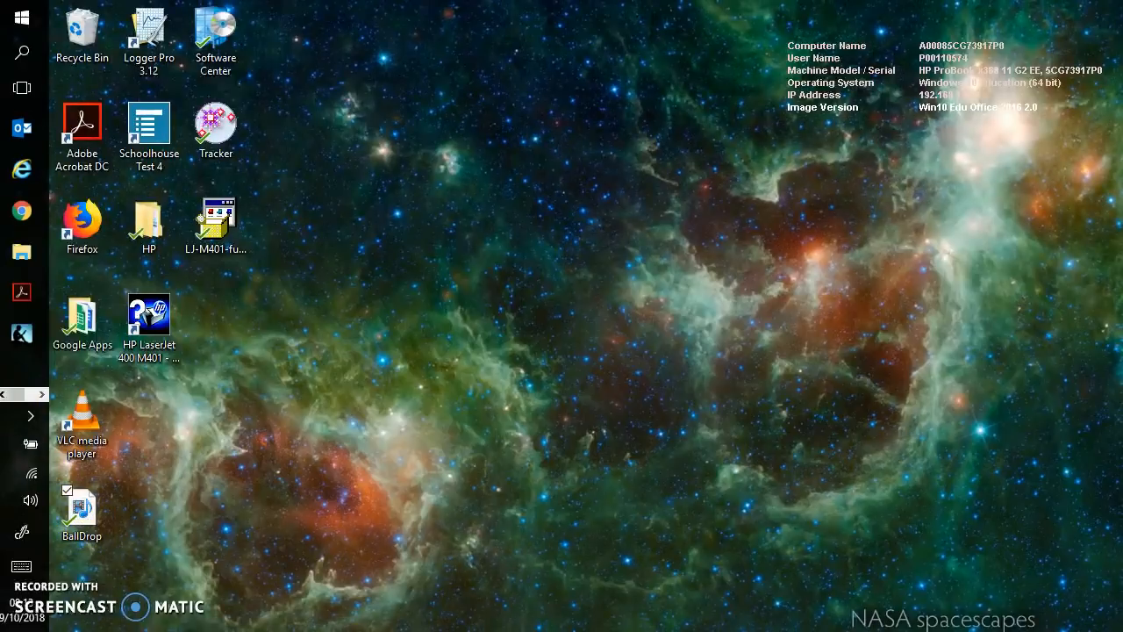
pyautogui.click(41, 394)
pyautogui.click(22, 170)
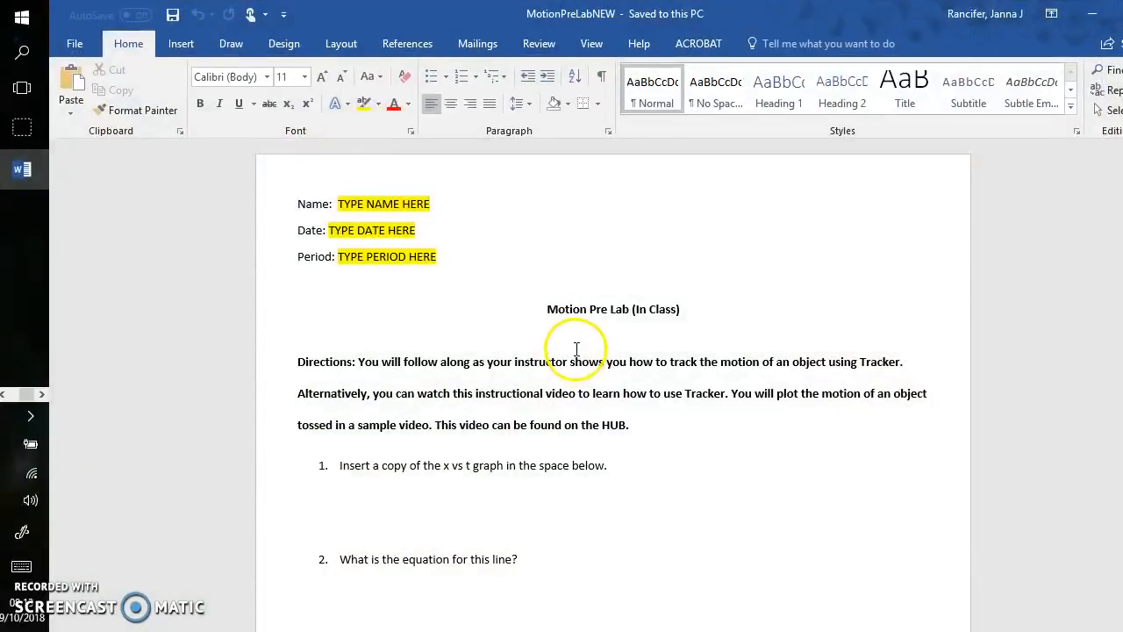
pyautogui.scroll(-5, 578, 353)
pyautogui.scroll(2, 576, 349)
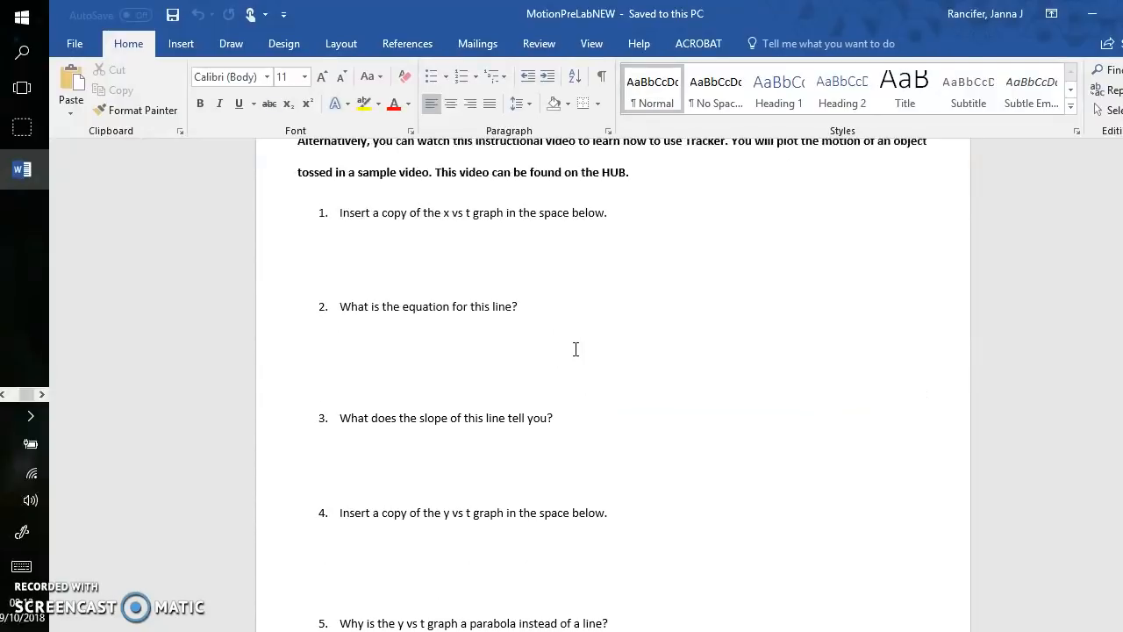
pyautogui.scroll(3, 575, 349)
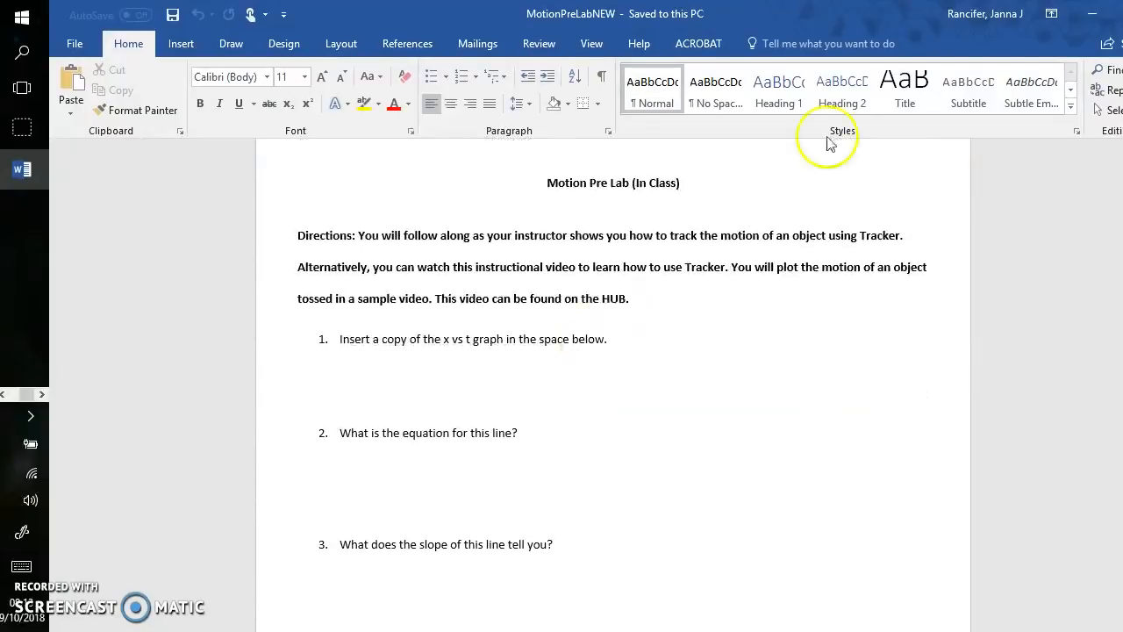
pyautogui.click(1091, 13)
# Step: Find the Snipping Tool through the Windows search for "snip" and pin it to both Start and the taskbar
pyautogui.click(22, 18)
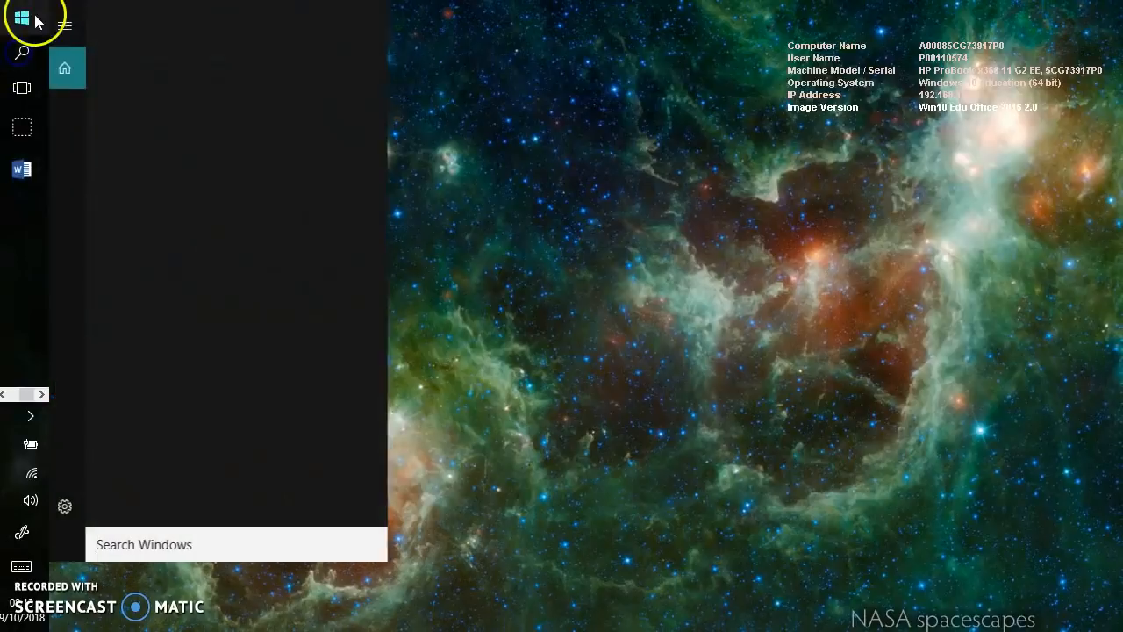
pyautogui.click(166, 541)
pyautogui.write('snip')
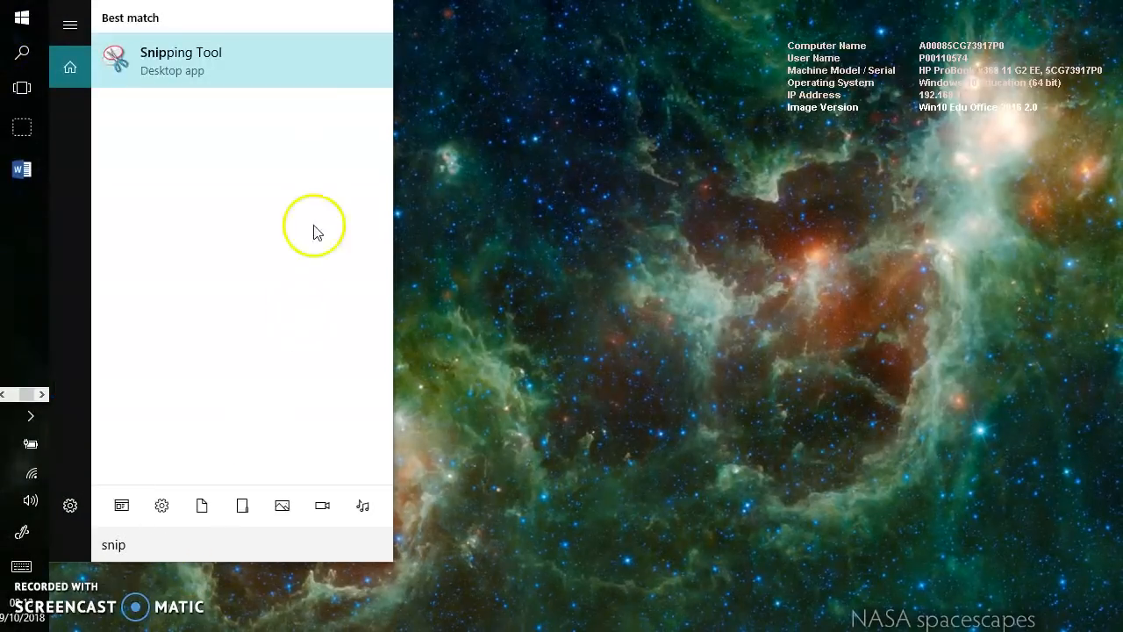
pyautogui.rightClick(263, 68)
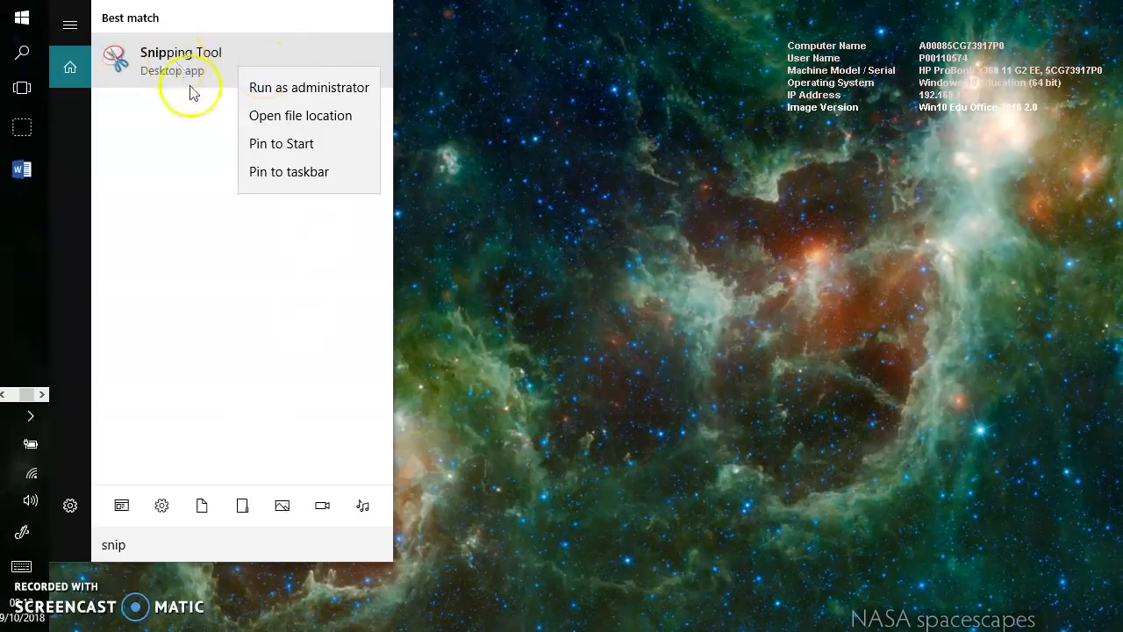
pyautogui.click(279, 147)
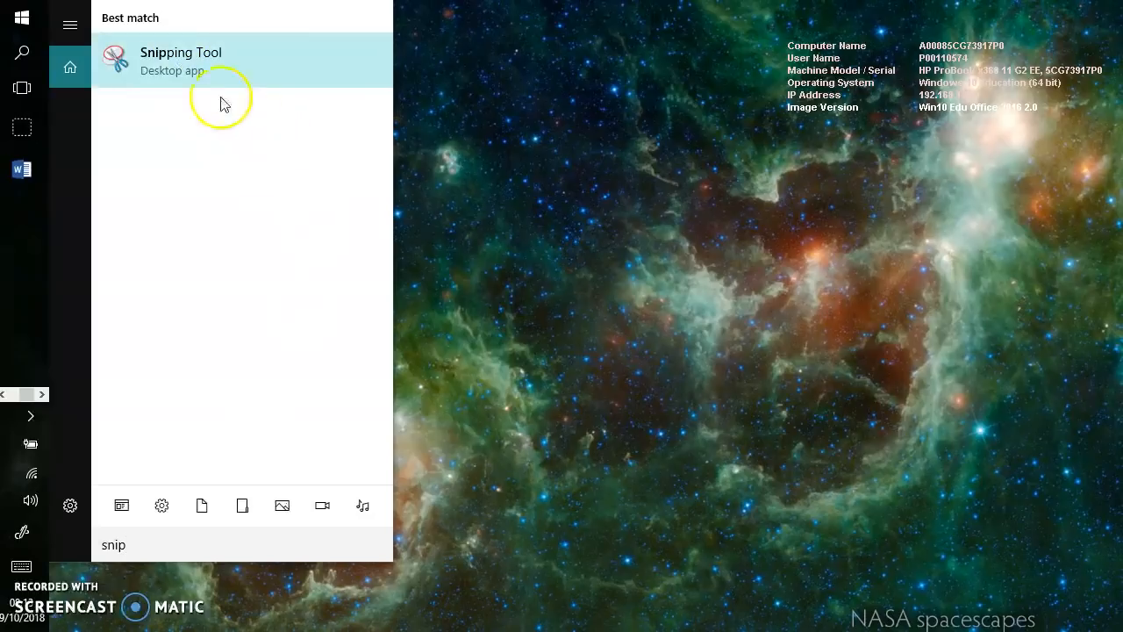
pyautogui.rightClick(195, 59)
pyautogui.click(225, 170)
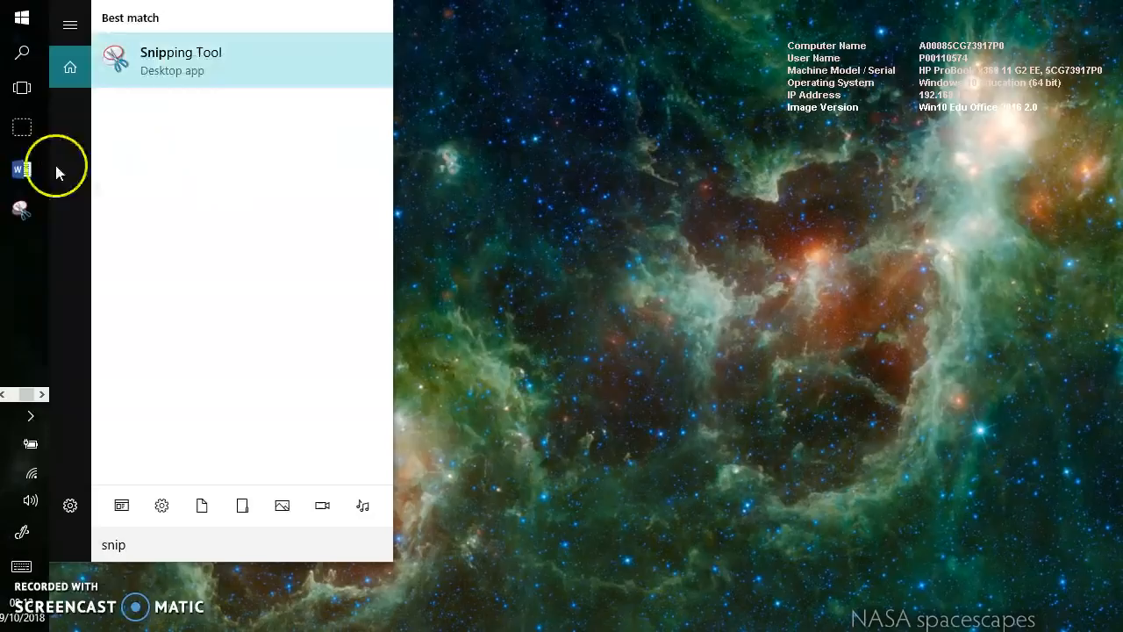
pyautogui.click(473, 405)
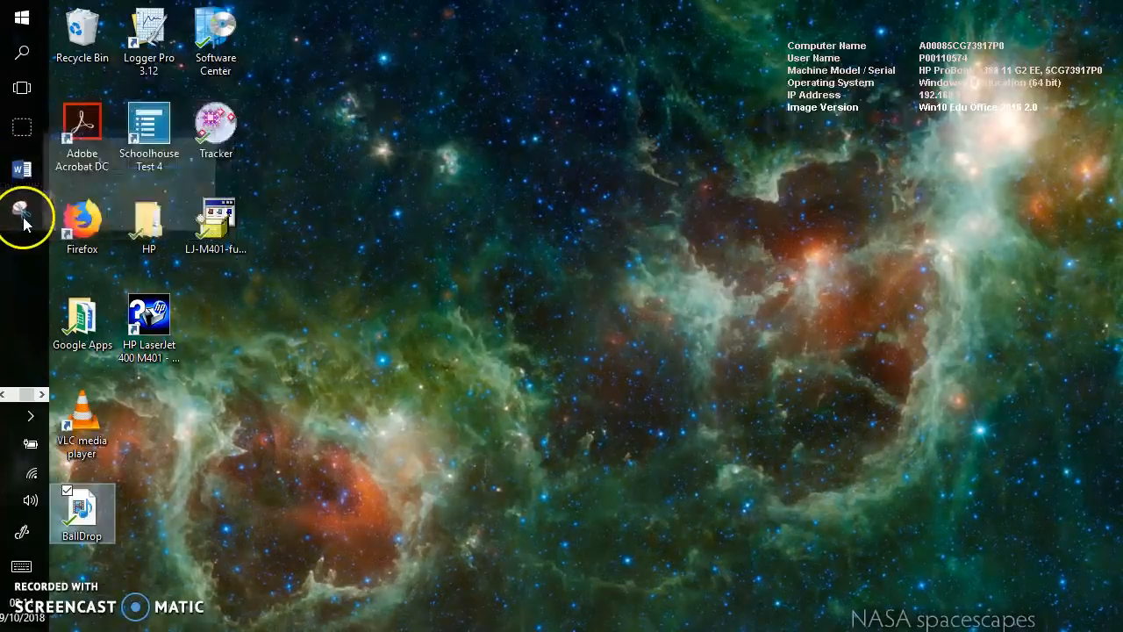
# Step: Open Software Center, browse its application list, enter "tracker" as the search term, and close it
pyautogui.doubleClick(238, 34)
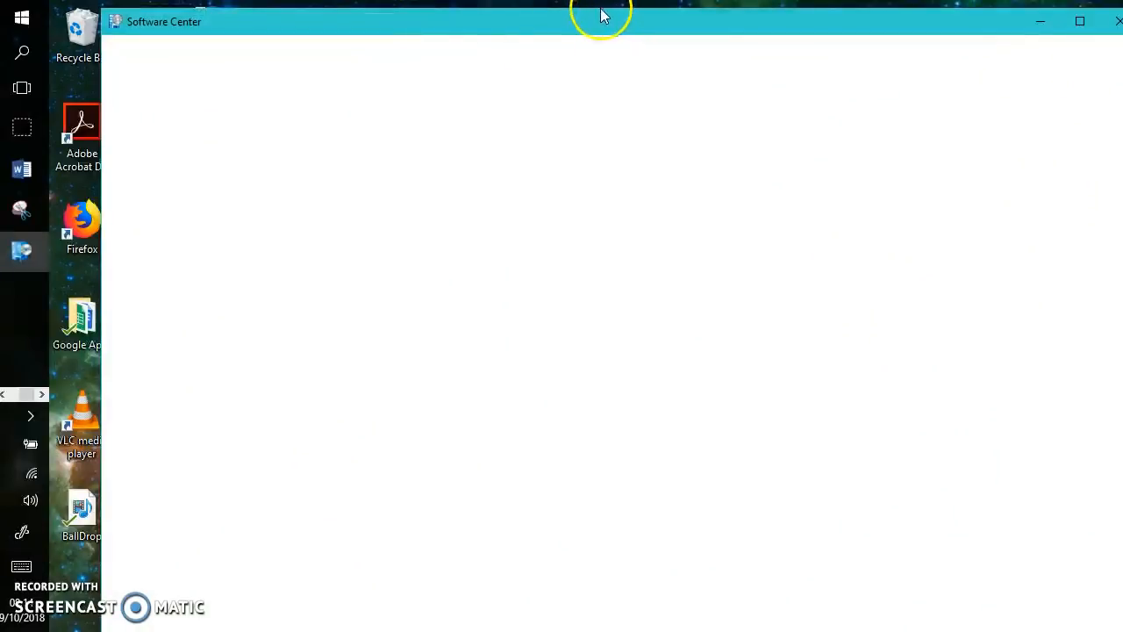
pyautogui.click(22, 18)
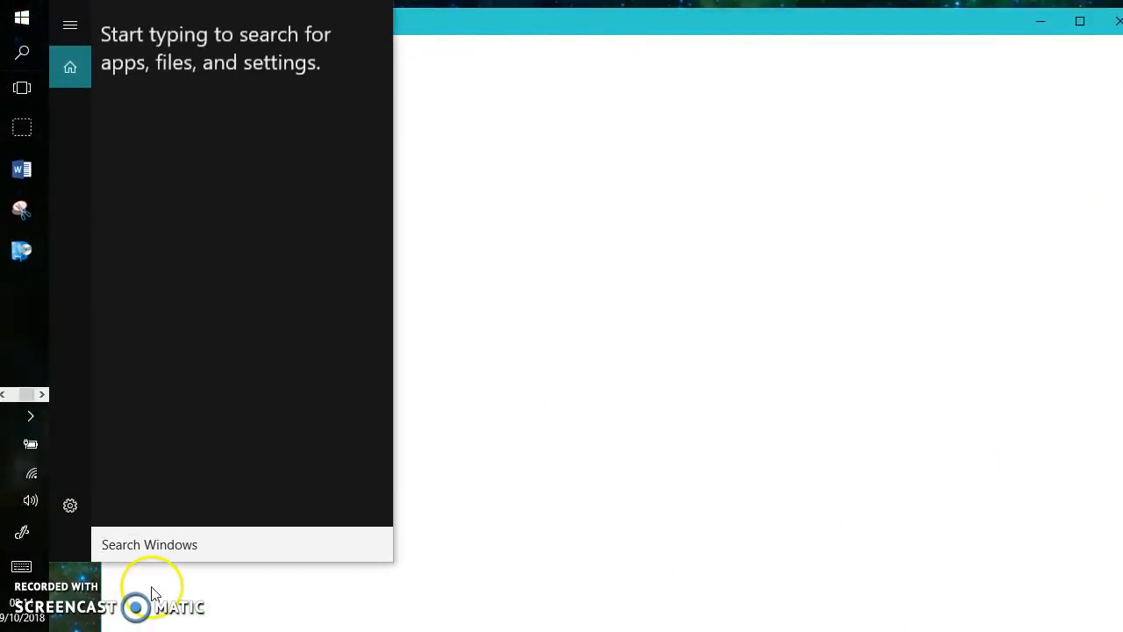
pyautogui.click(651, 116)
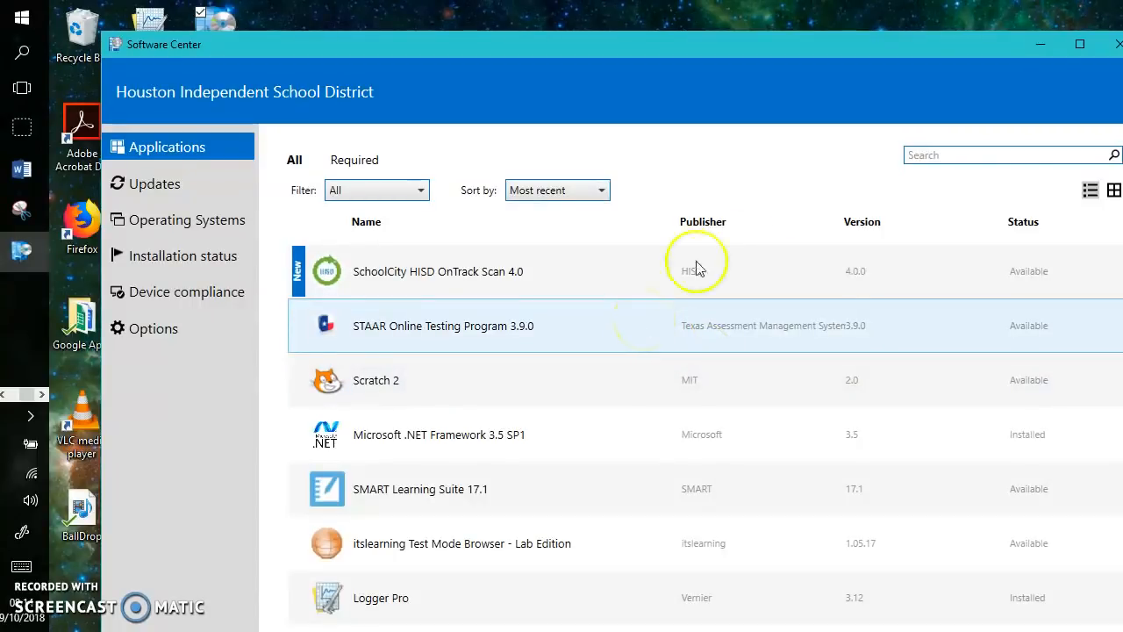
pyautogui.click(927, 152)
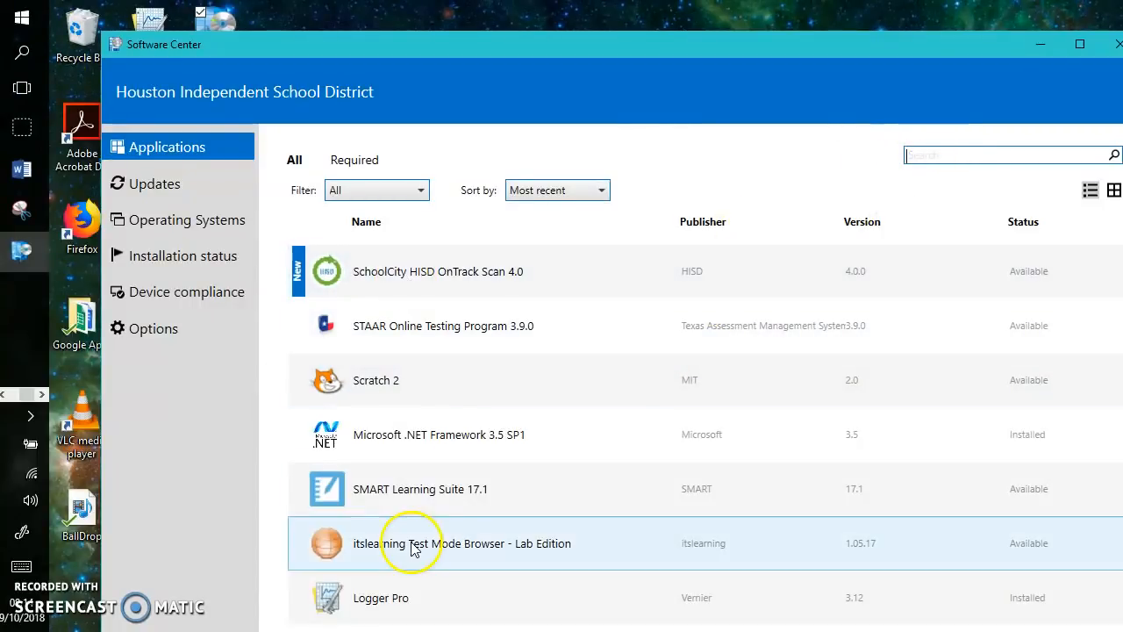
pyautogui.scroll(-6, 439, 386)
pyautogui.scroll(8, 427, 421)
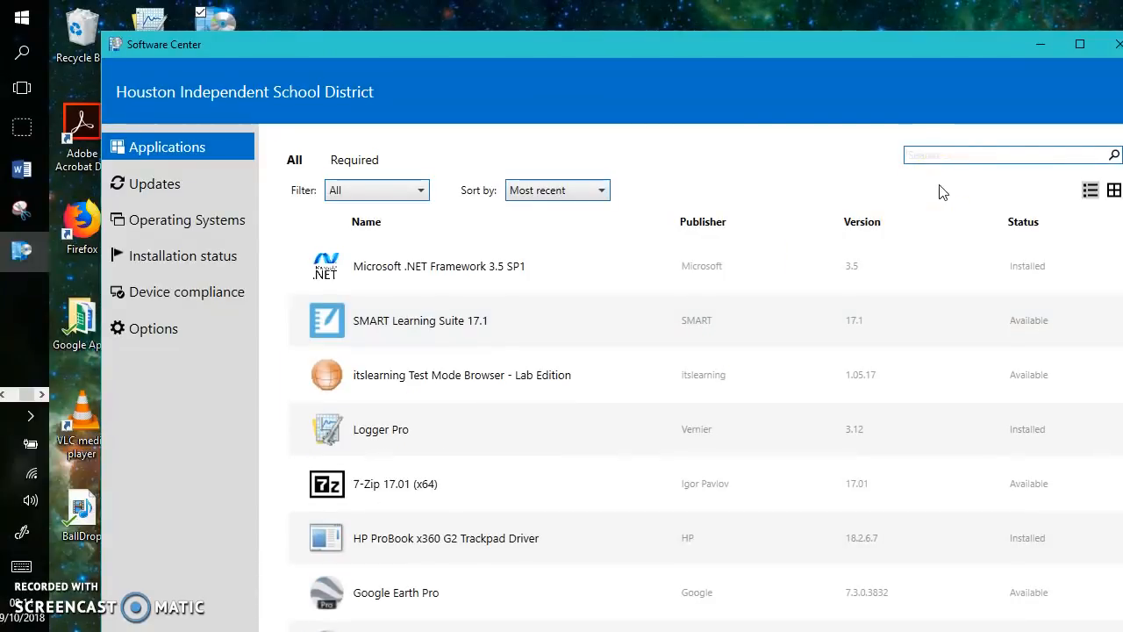
pyautogui.click(1035, 94)
pyautogui.write('tracker')
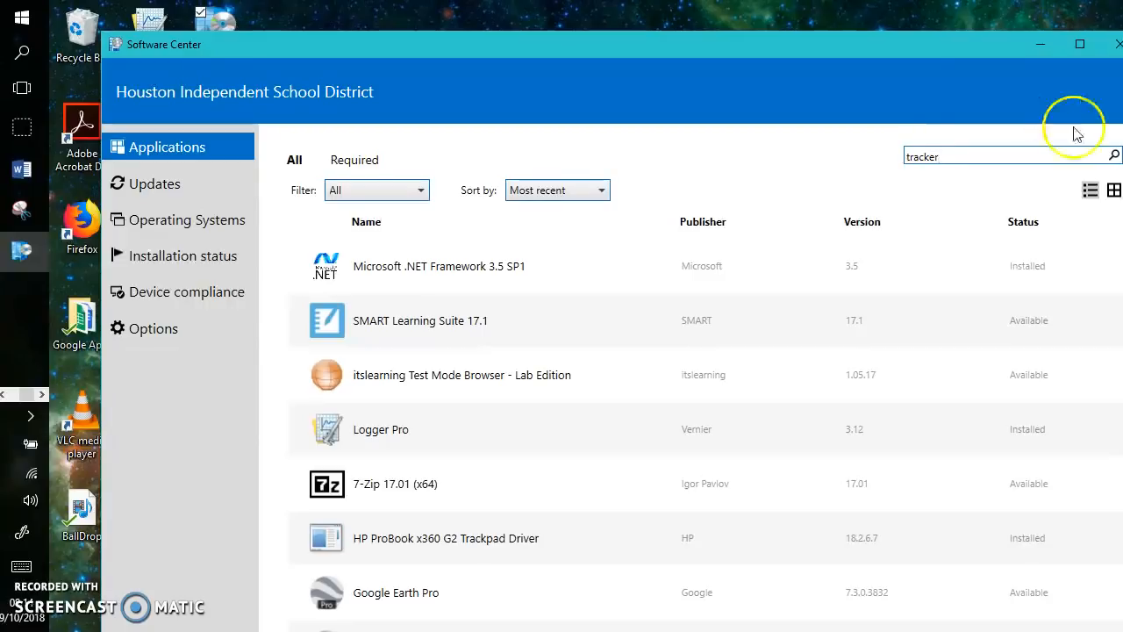
pyautogui.click(1116, 44)
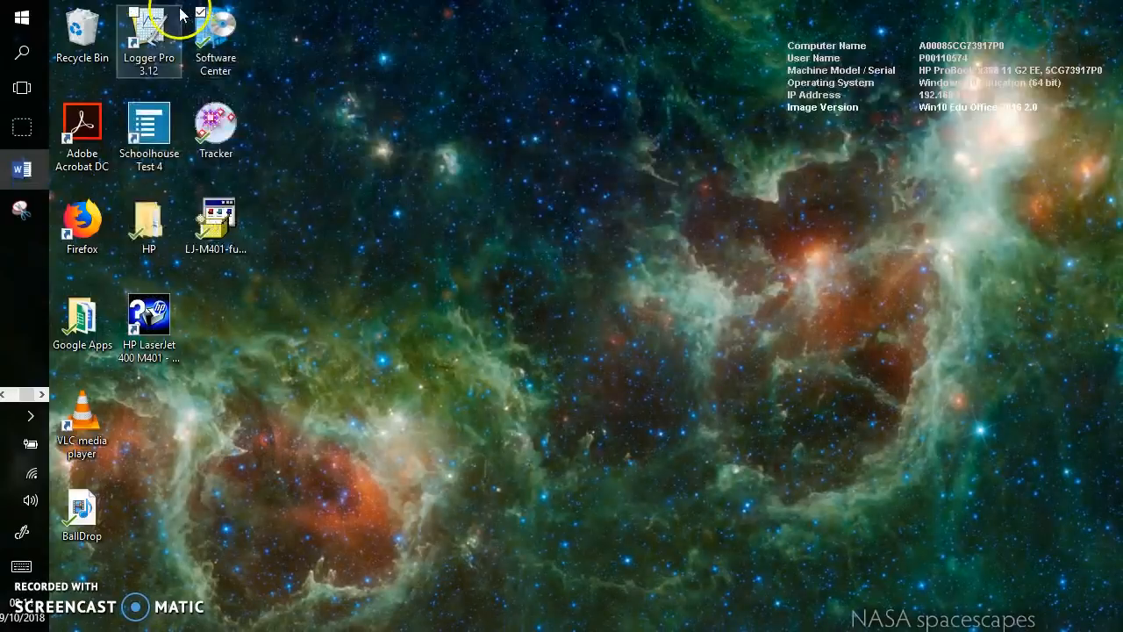
# Step: Launch Tracker from the desktop and check its Xuggle installation details in the diagnostics
pyautogui.doubleClick(217, 125)
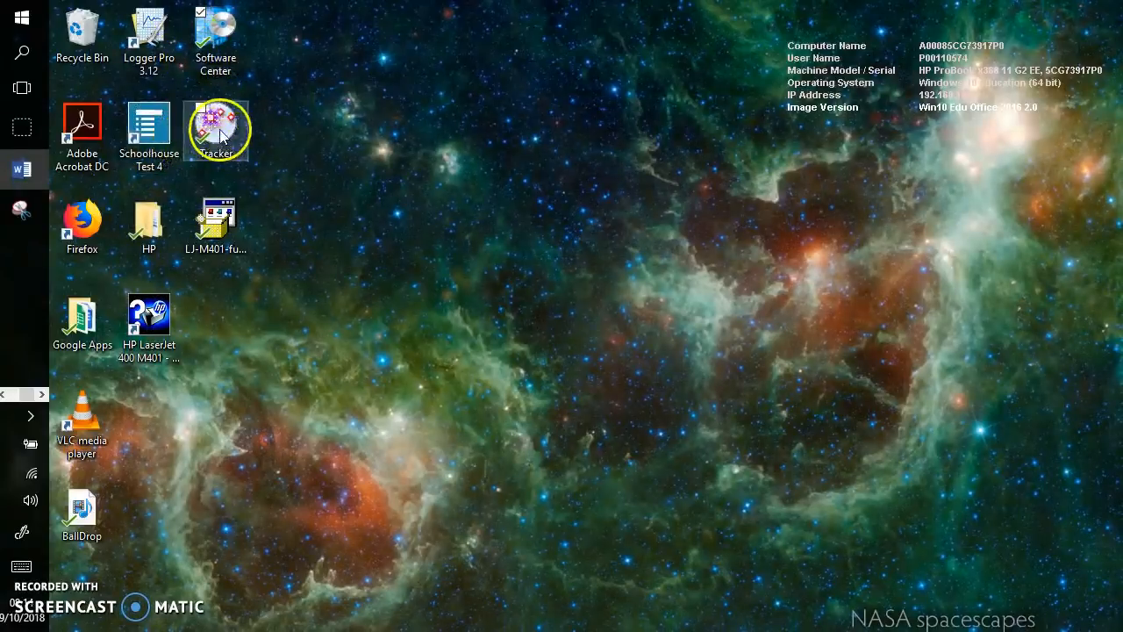
pyautogui.click(210, 139)
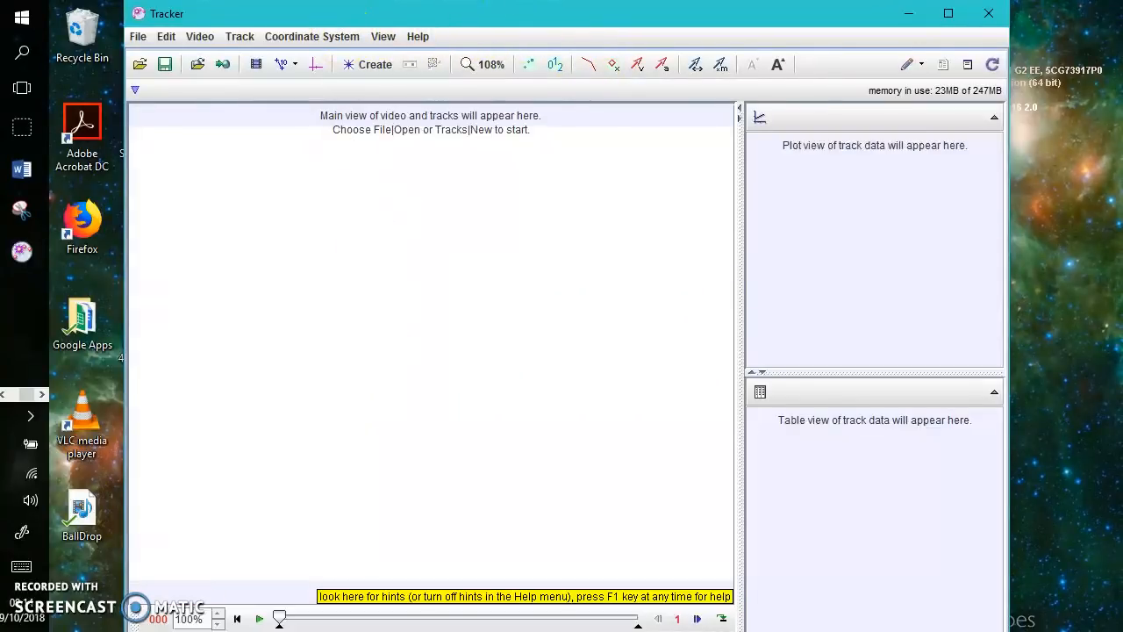
pyautogui.click(379, 37)
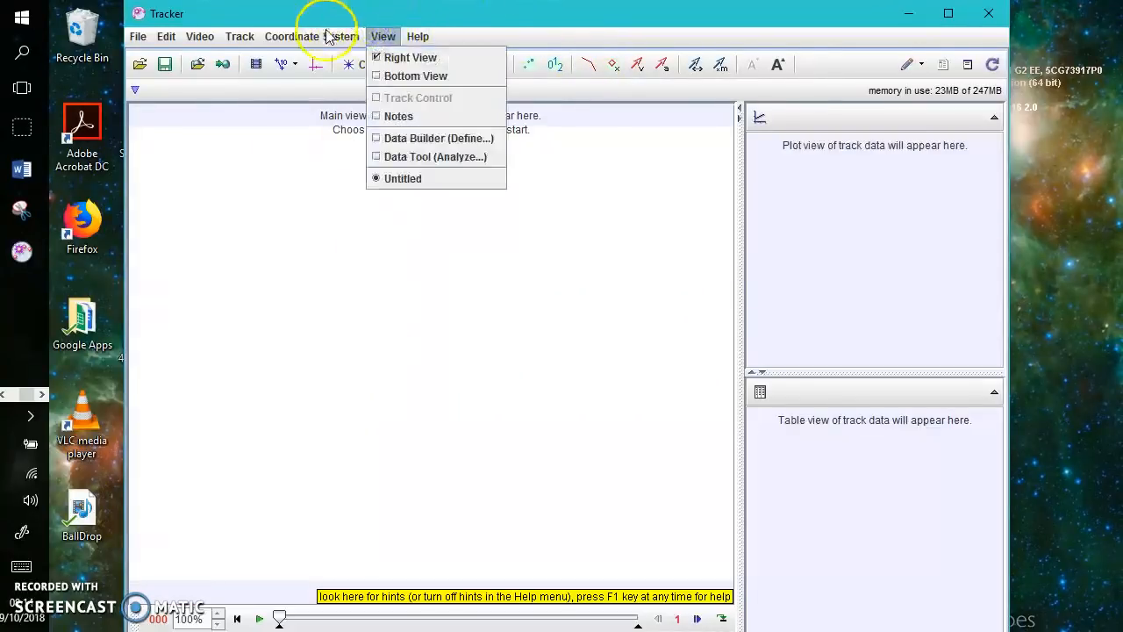
pyautogui.moveTo(333, 37)
pyautogui.moveTo(417, 39)
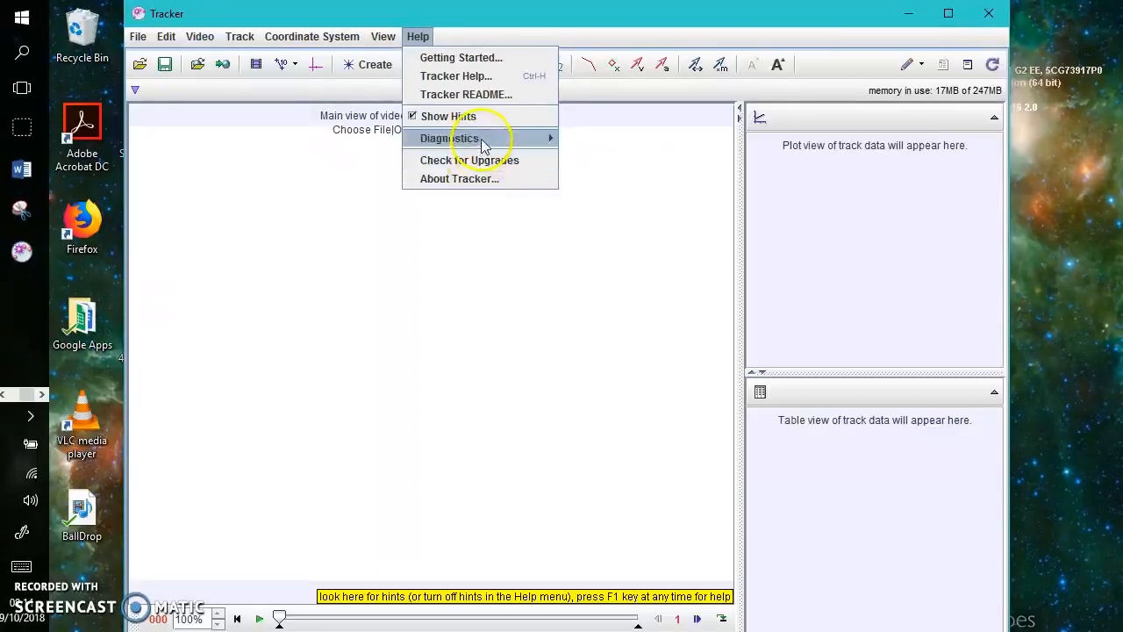
pyautogui.moveTo(485, 145)
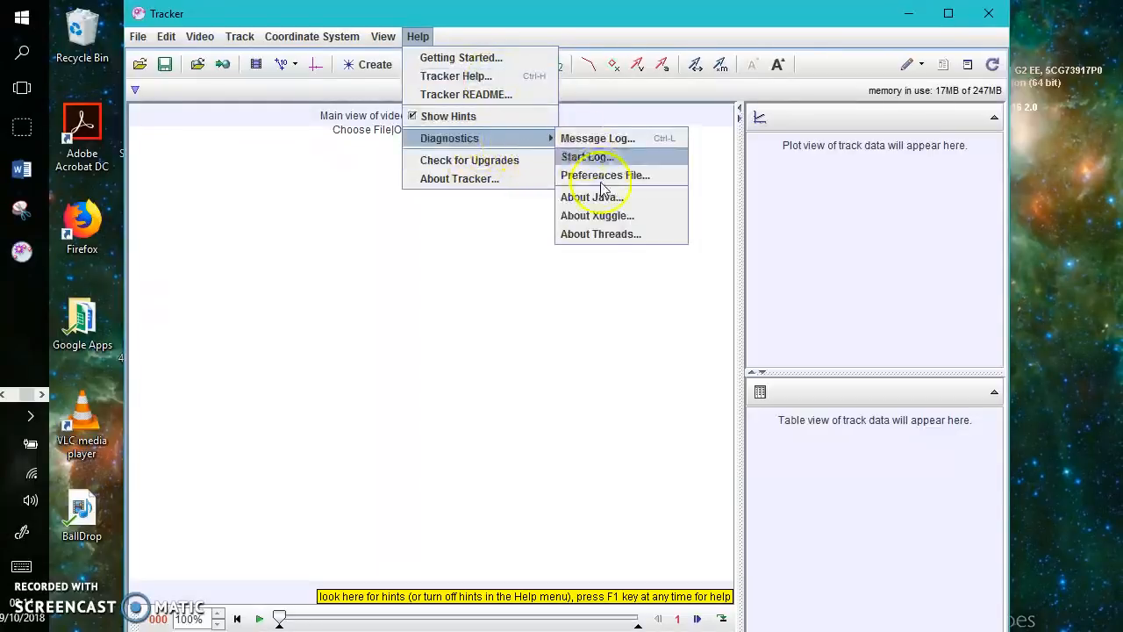
pyautogui.click(602, 215)
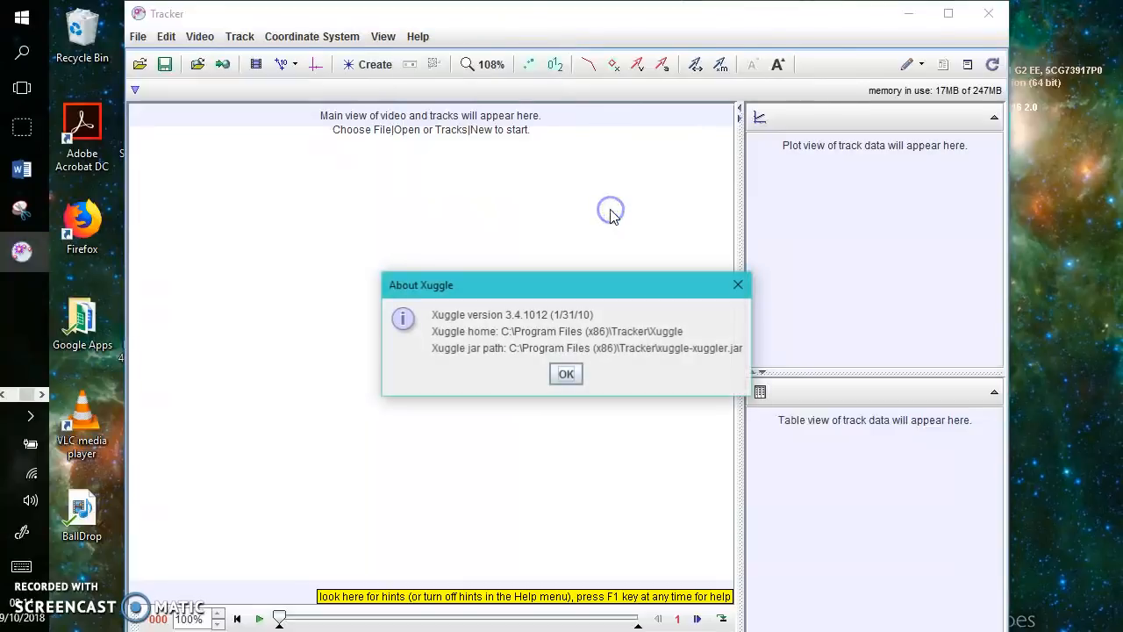
pyautogui.click(561, 383)
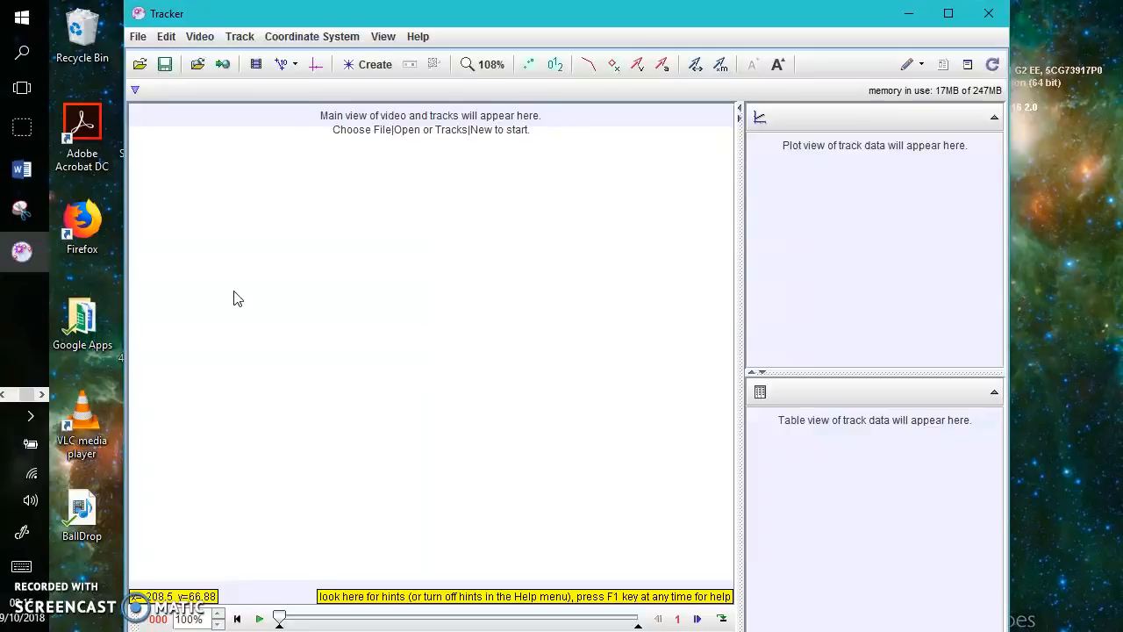
# Step: Open the BallDrop video from the Desktop folder and set its start frame to 5
pyautogui.click(138, 37)
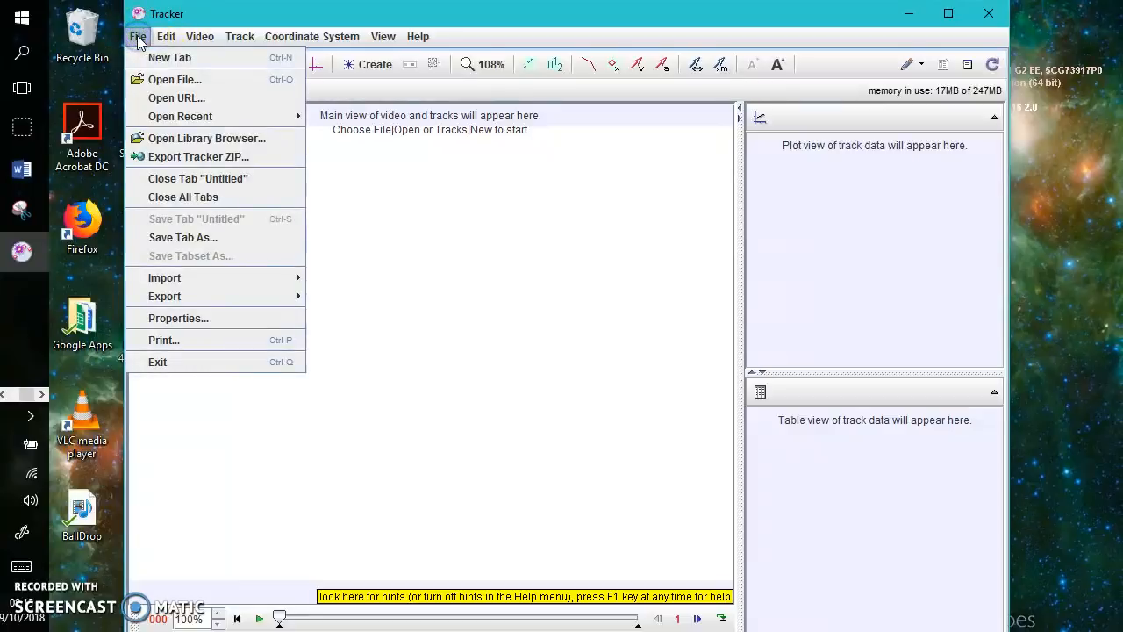
pyautogui.click(162, 80)
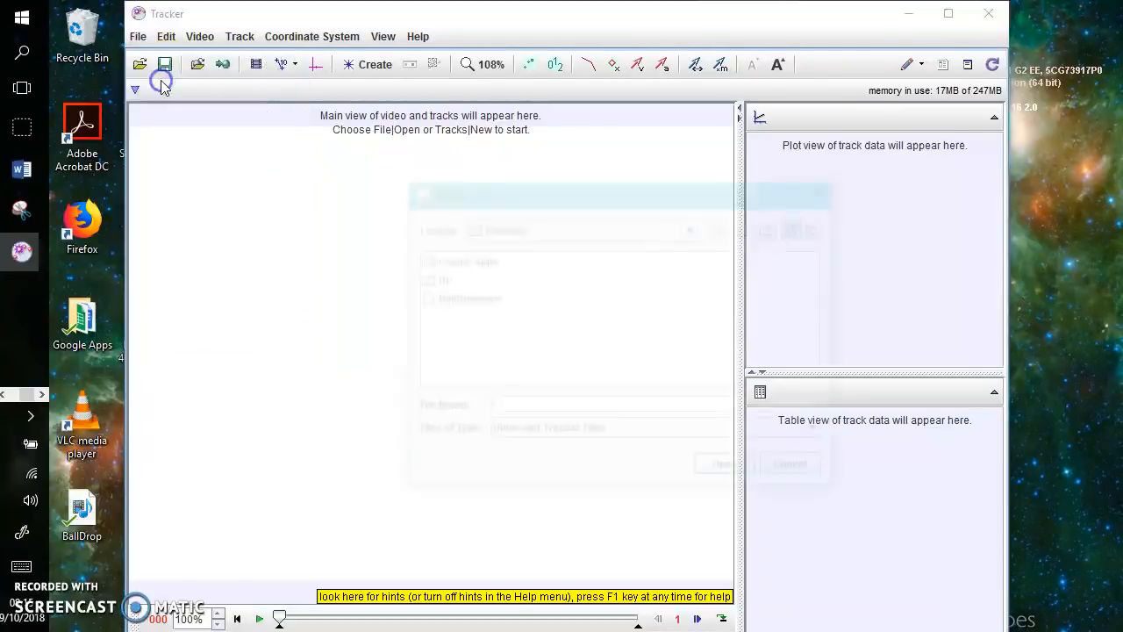
pyautogui.click(595, 226)
pyautogui.scroll(3, 592, 303)
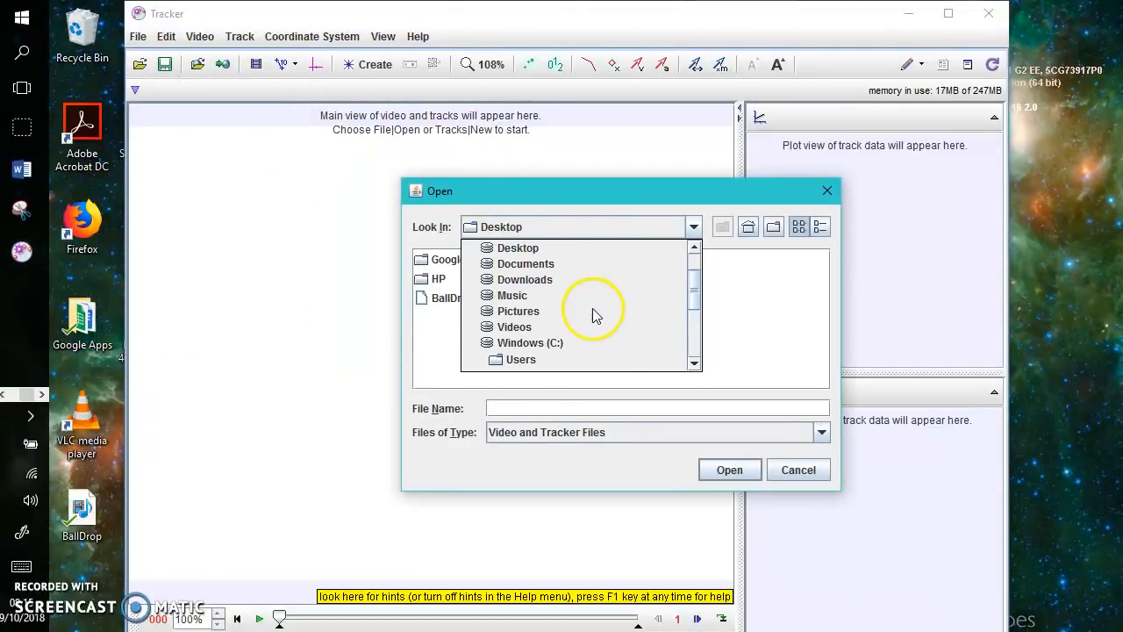
pyautogui.click(568, 294)
pyautogui.click(570, 228)
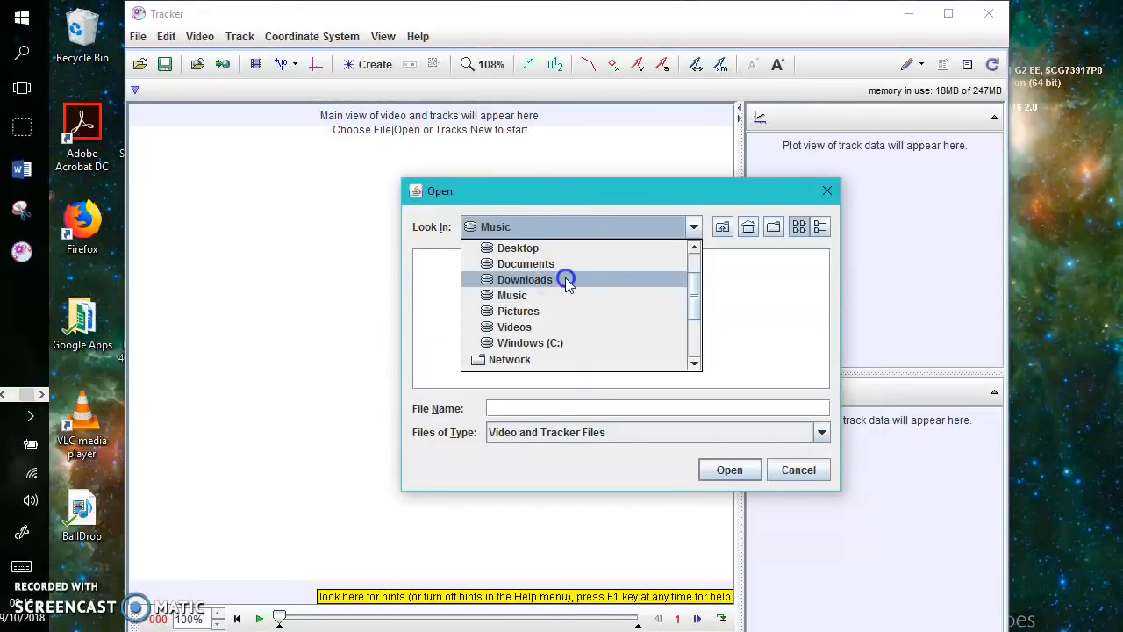
pyautogui.click(563, 279)
pyautogui.click(543, 226)
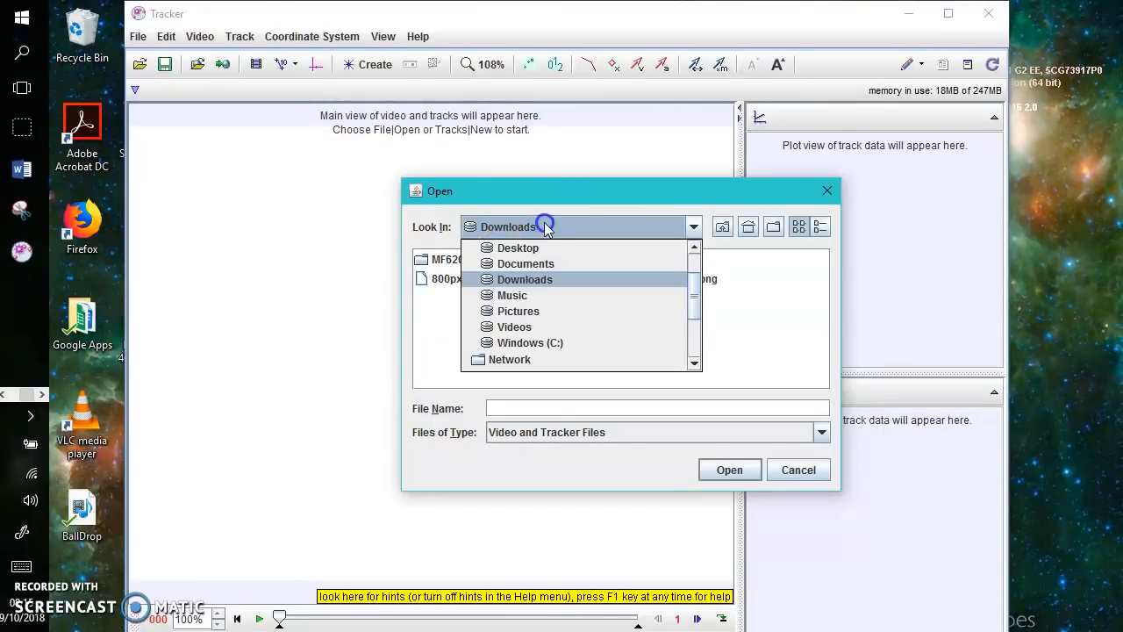
pyautogui.scroll(1, 533, 285)
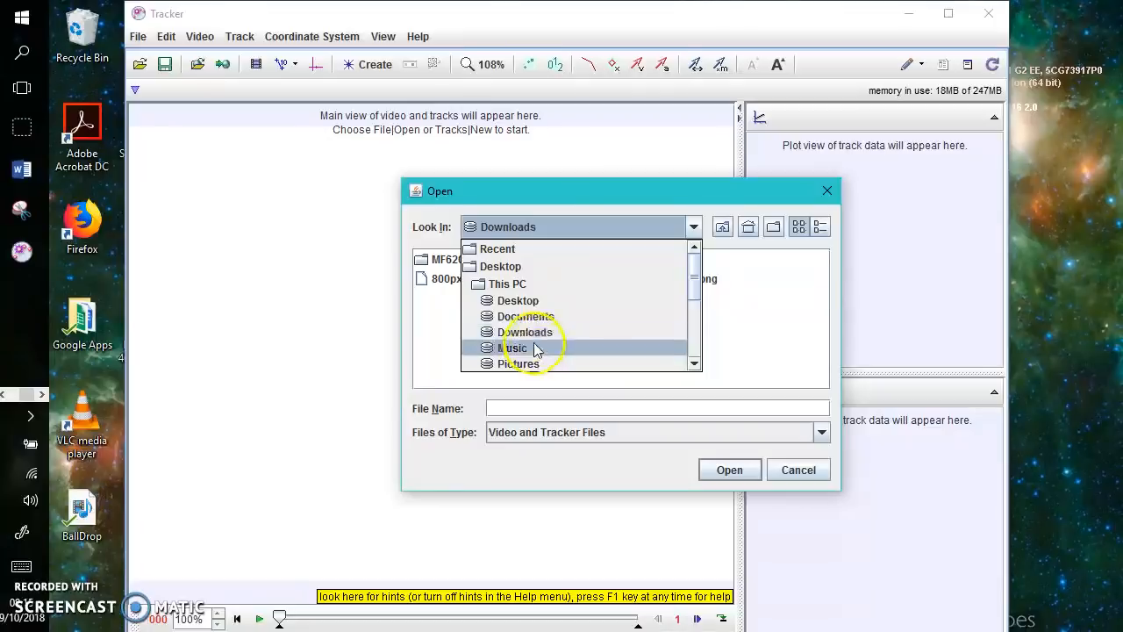
pyautogui.click(517, 300)
pyautogui.click(465, 299)
pyautogui.click(729, 469)
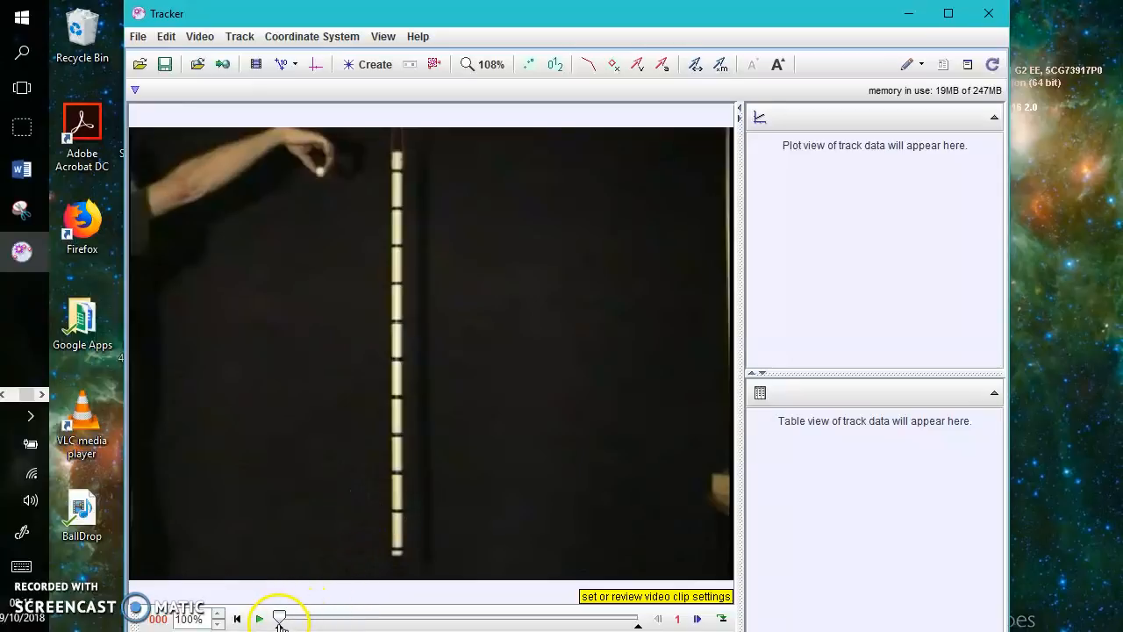
pyautogui.moveTo(279, 618); pyautogui.dragTo(335, 621)
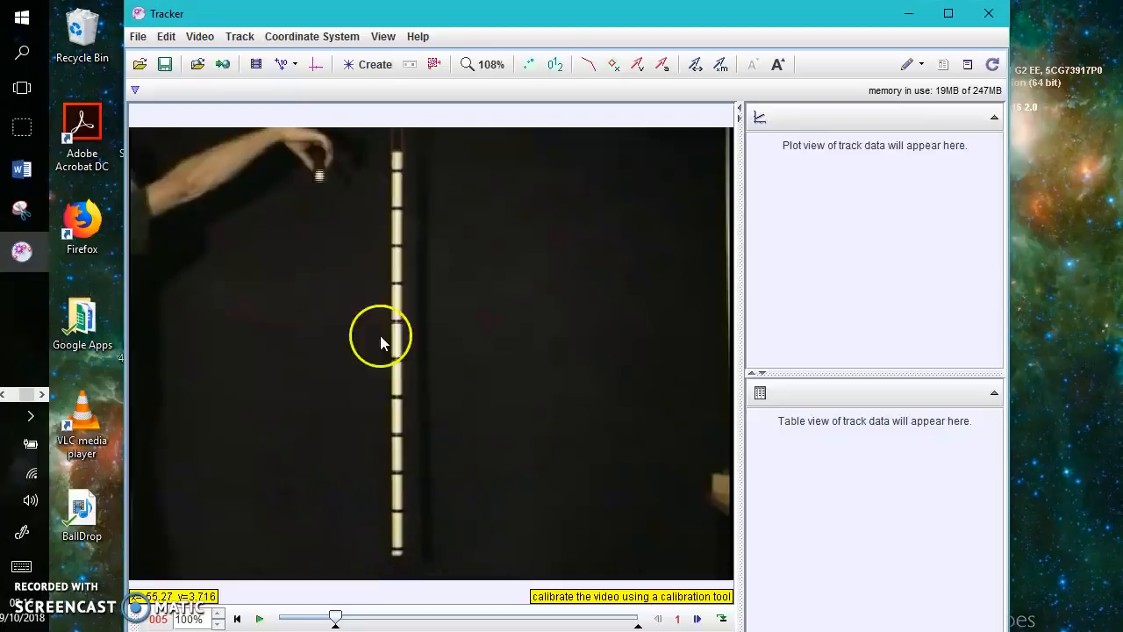
# Step: Add a calibration stick and mark its ends at the bottom and top of the vertical measuring stick in the video
pyautogui.click(295, 66)
pyautogui.click(300, 86)
pyautogui.click(329, 87)
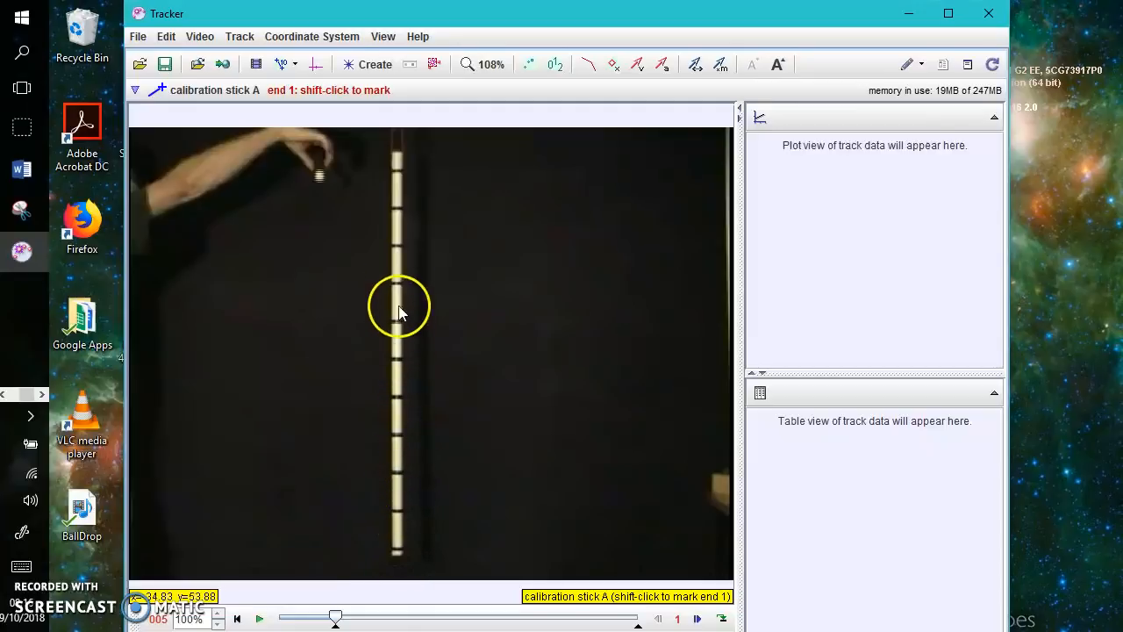
pyautogui.keyDown('shift'); pyautogui.click(397, 553); pyautogui.keyUp('shift')
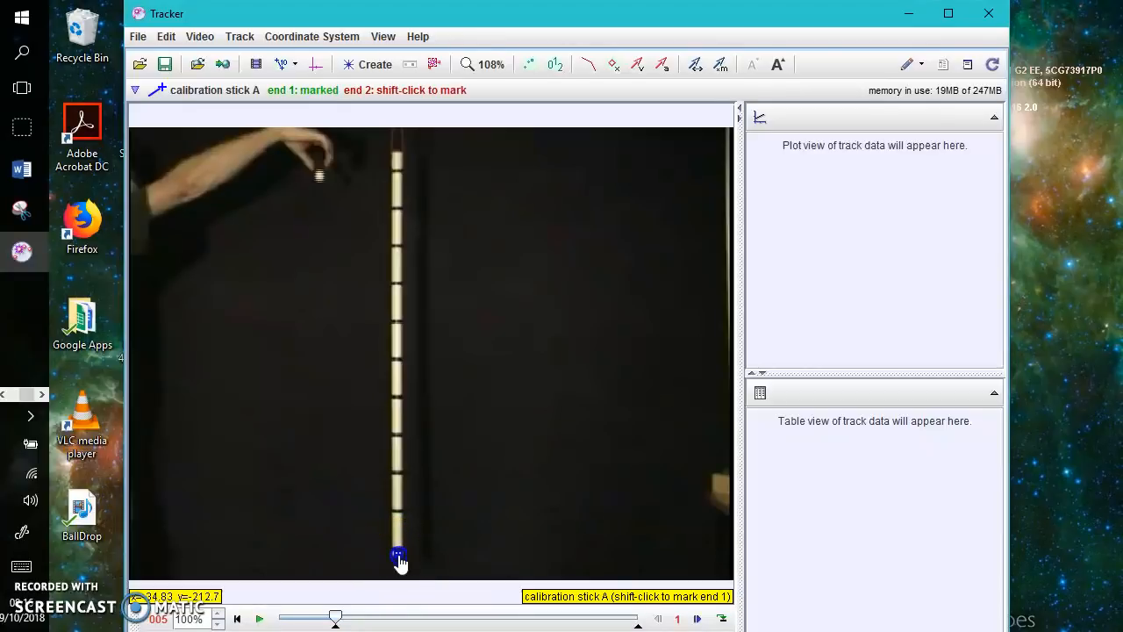
pyautogui.keyDown('shift'); pyautogui.click(396, 152); pyautogui.keyUp('shift')
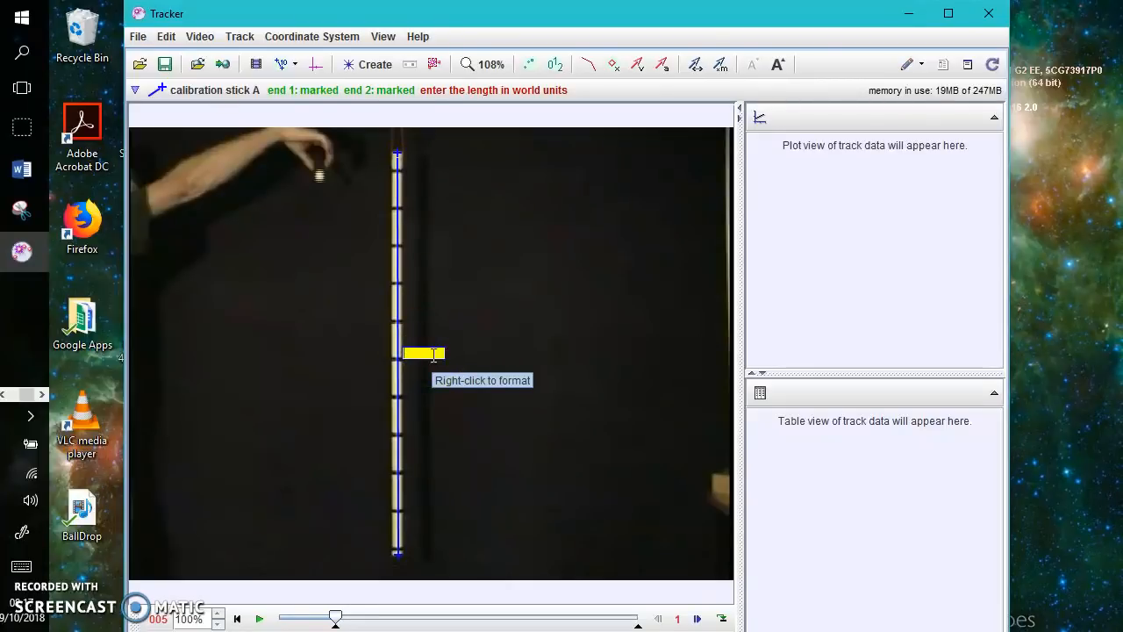
# Step: Set the calibration stick's length to 1.0 m and hide the stick from the video
pyautogui.write('1')
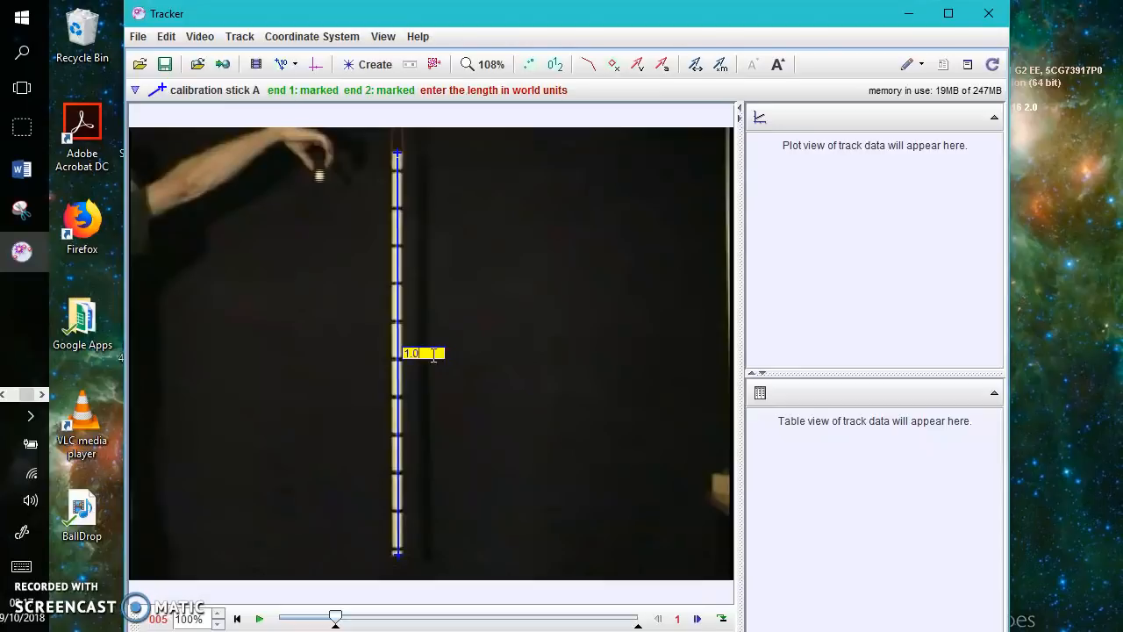
pyautogui.write('.0')
pyautogui.press('Return')
pyautogui.moveTo(434, 361); pyautogui.dragTo(394, 511)
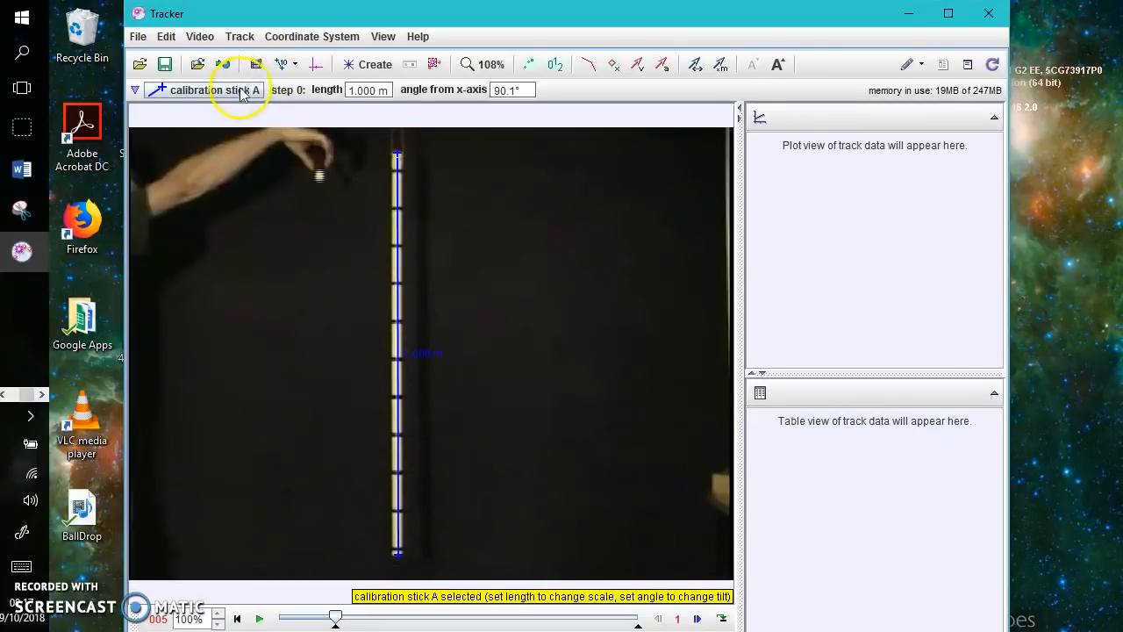
pyautogui.click(211, 93)
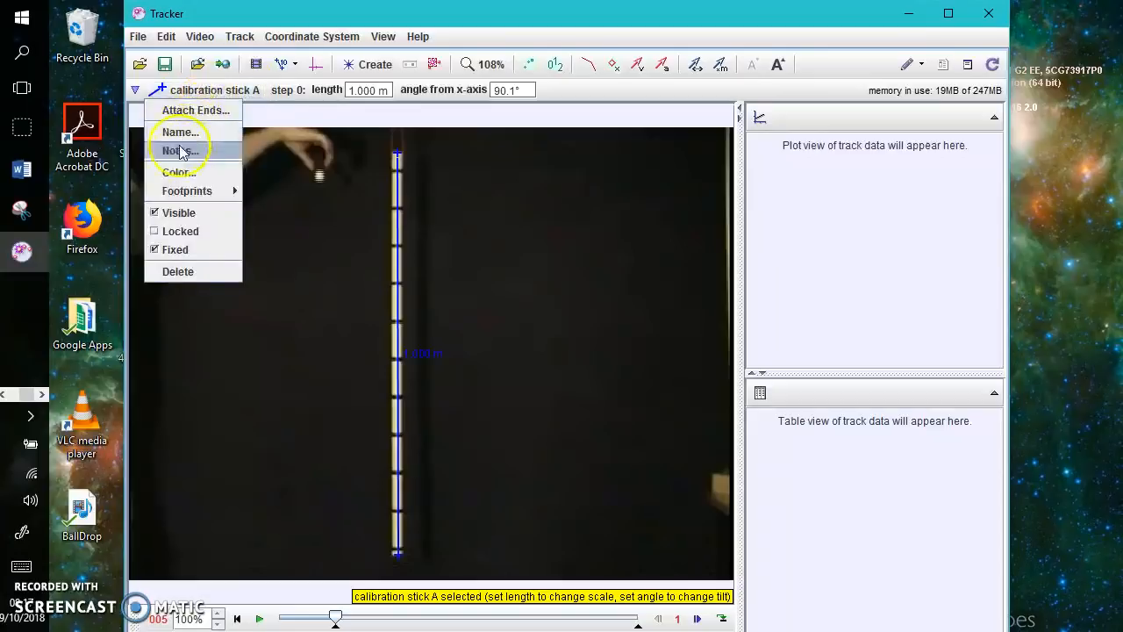
pyautogui.click(156, 213)
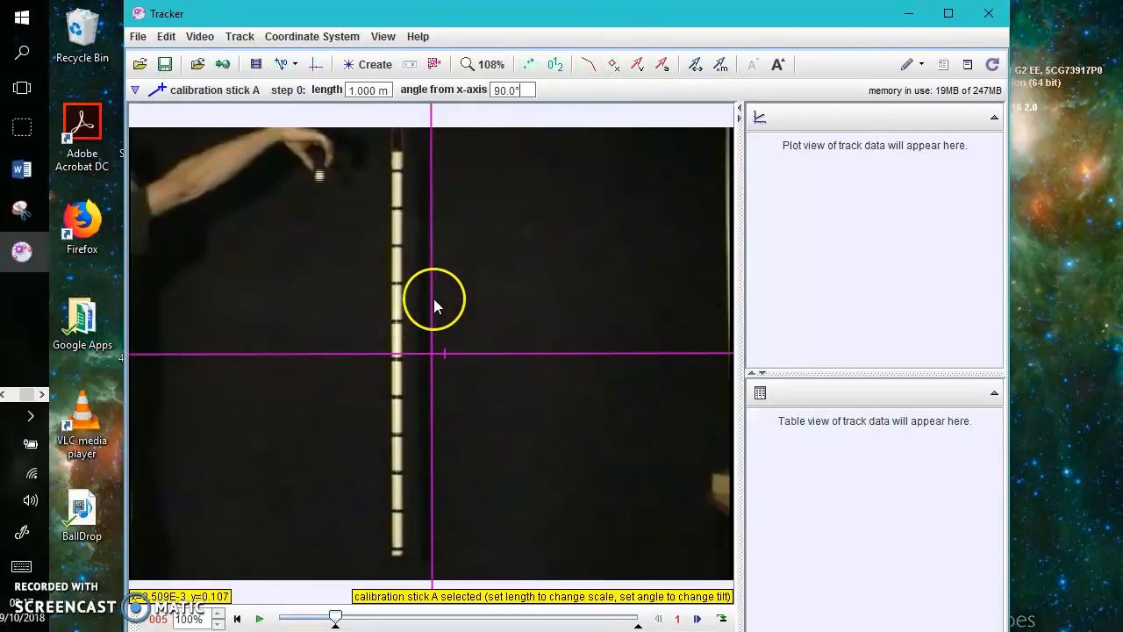
# Step: Show the coordinate axes, place their origin on the ball below the hand, and hide the axes again
pyautogui.click(315, 65)
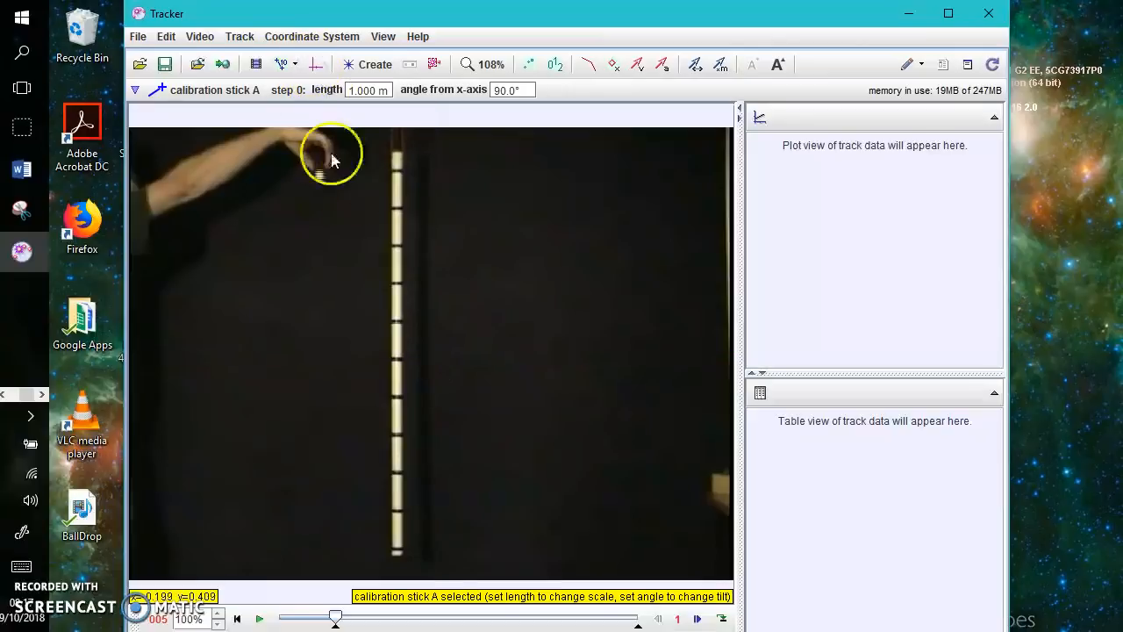
pyautogui.click(316, 66)
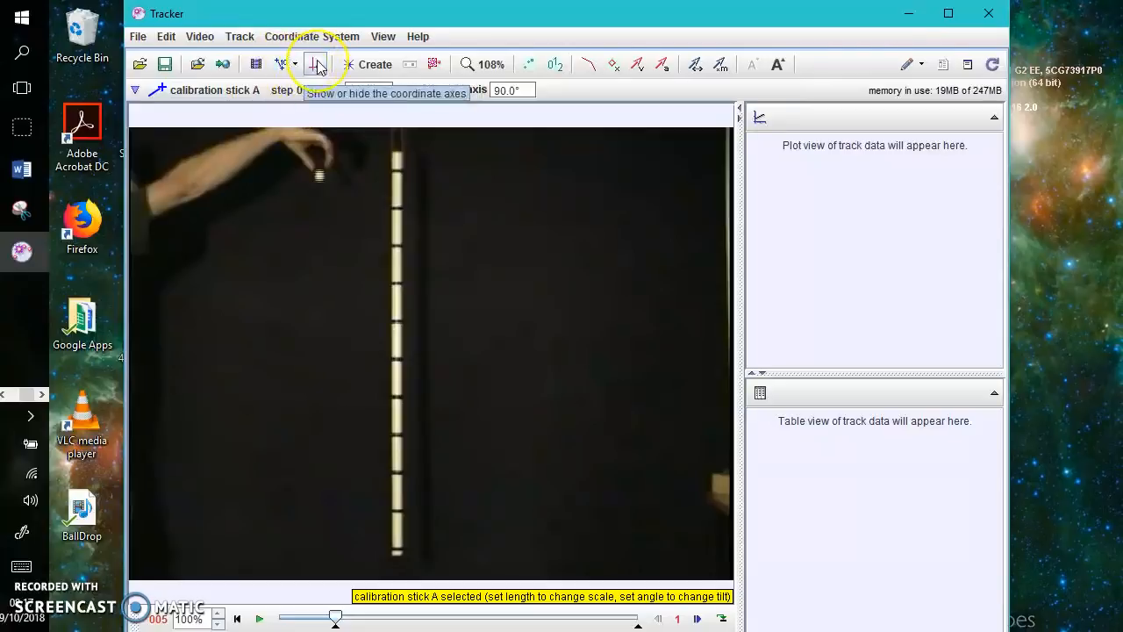
pyautogui.click(317, 66)
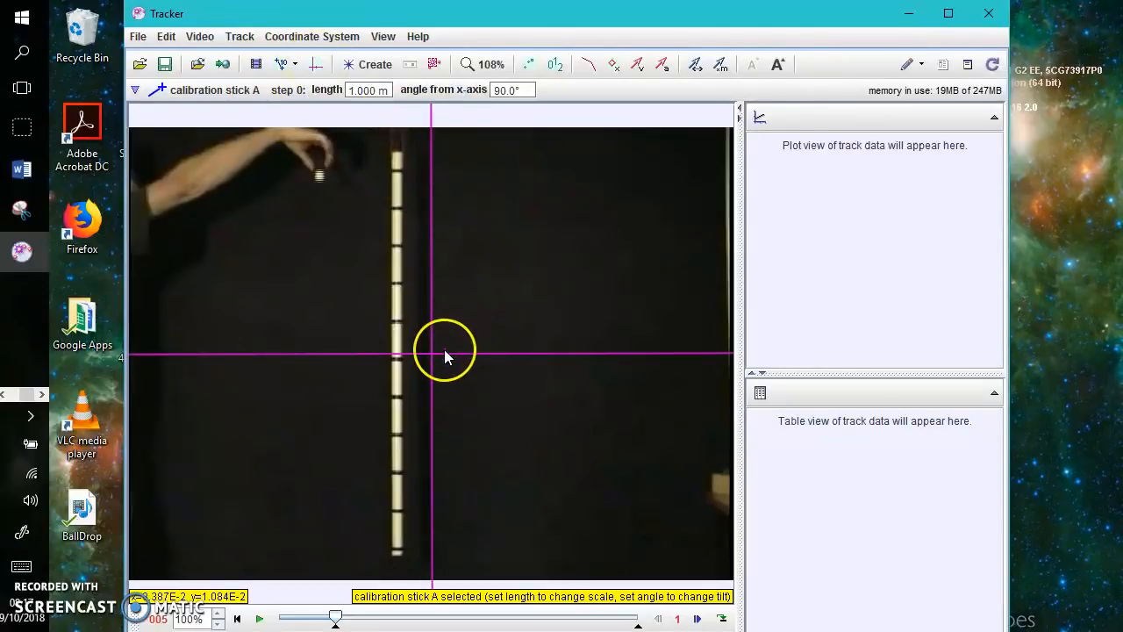
pyautogui.moveTo(431, 355); pyautogui.dragTo(332, 184)
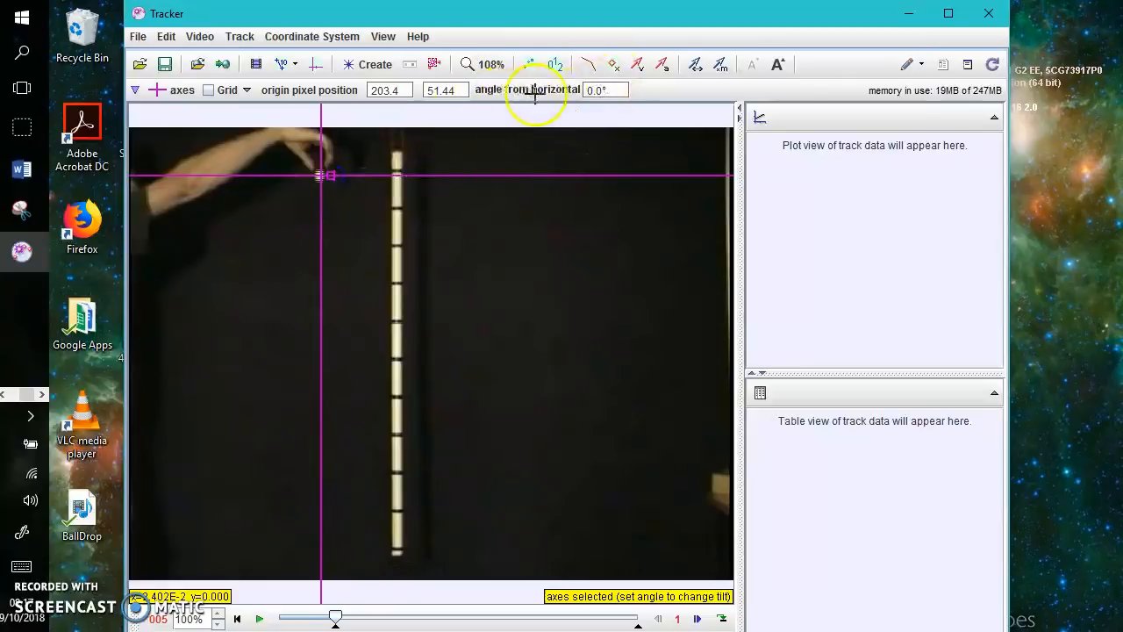
pyautogui.click(312, 67)
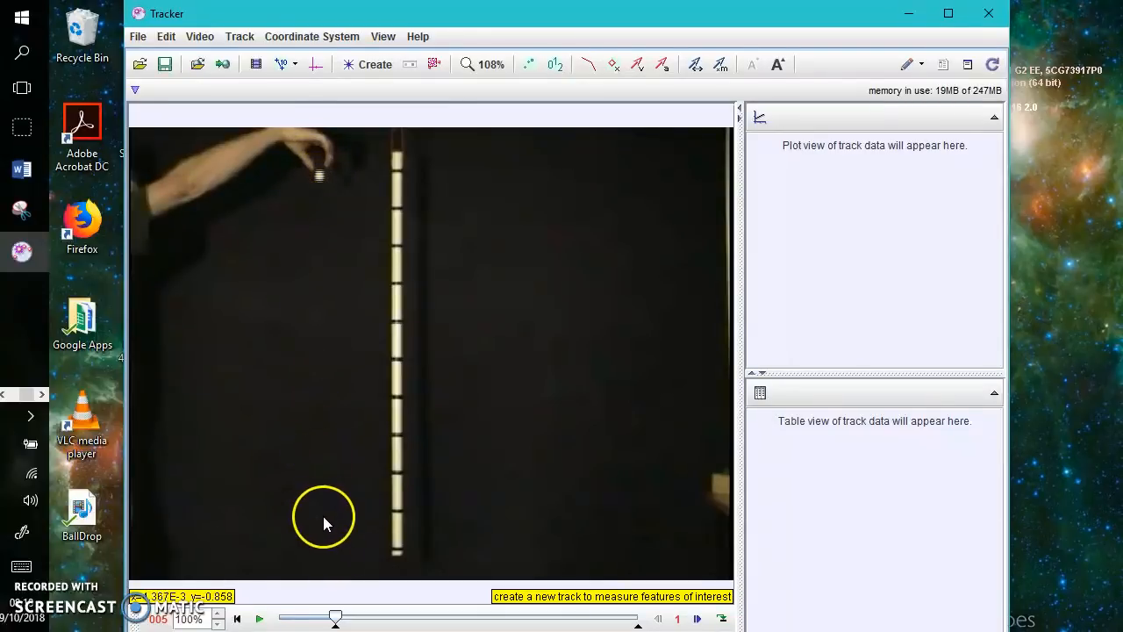
# Step: Create a point mass track for the falling ball
pyautogui.click(369, 66)
pyautogui.click(372, 89)
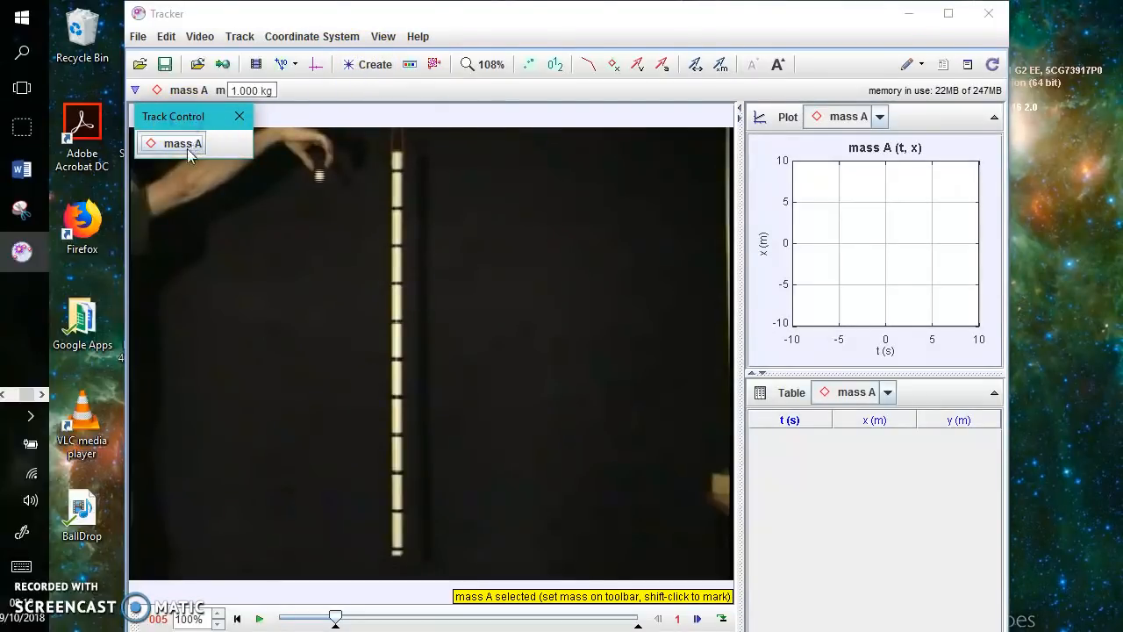
pyautogui.click(186, 119)
# Step: Mark the falling ball's position on the mass A track in every frame from 5 through 17
pyautogui.moveTo(254, 153); pyautogui.dragTo(339, 178)
pyautogui.press('shift')
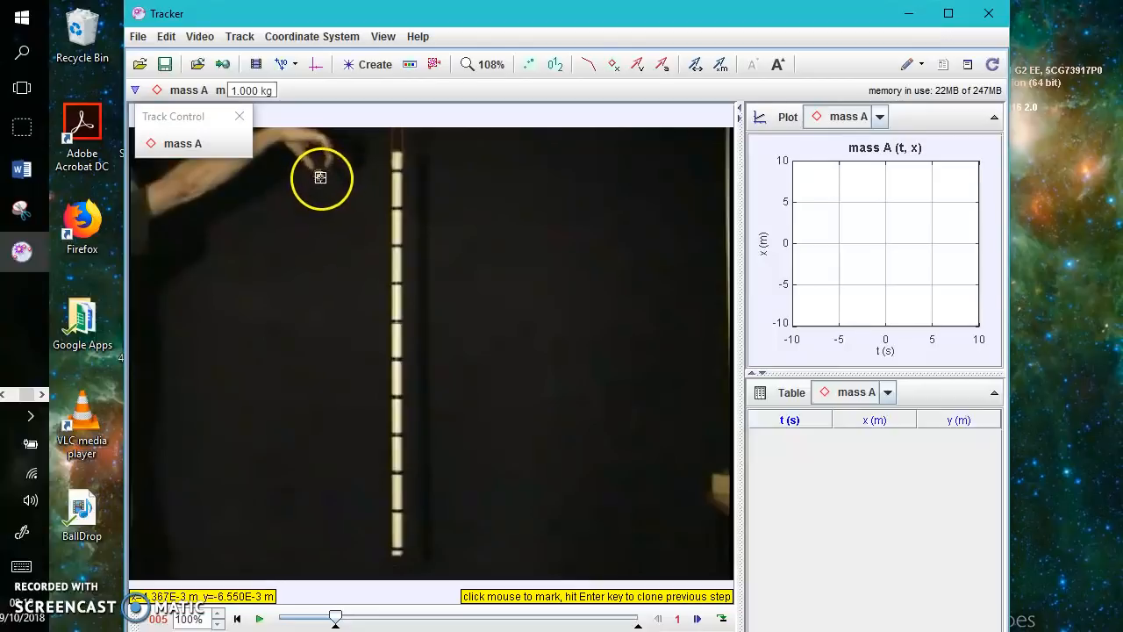
pyautogui.keyDown('shift'); pyautogui.click(318, 176); pyautogui.keyUp('shift')
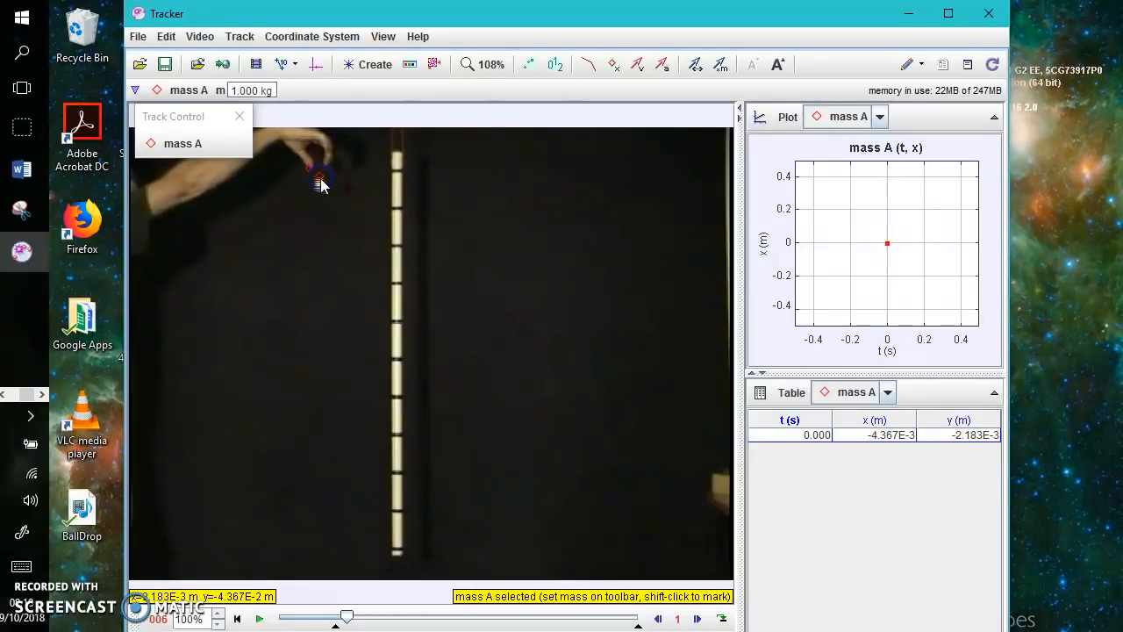
pyautogui.keyDown('shift'); pyautogui.click(319, 187); pyautogui.keyUp('shift')
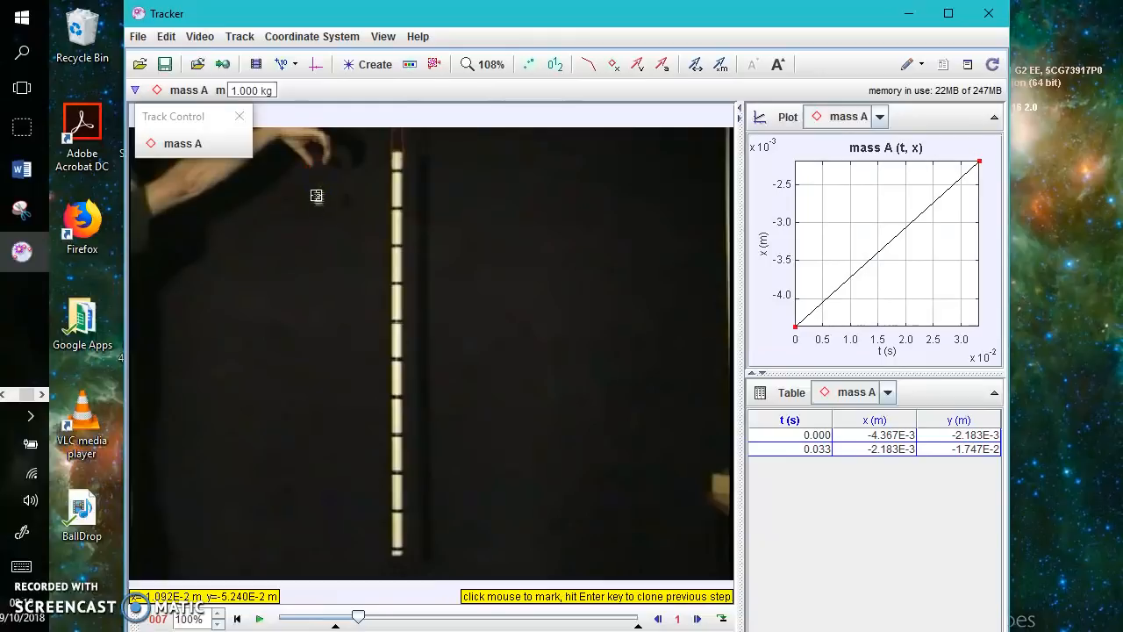
pyautogui.keyDown('shift'); pyautogui.click(318, 194); pyautogui.keyUp('shift')
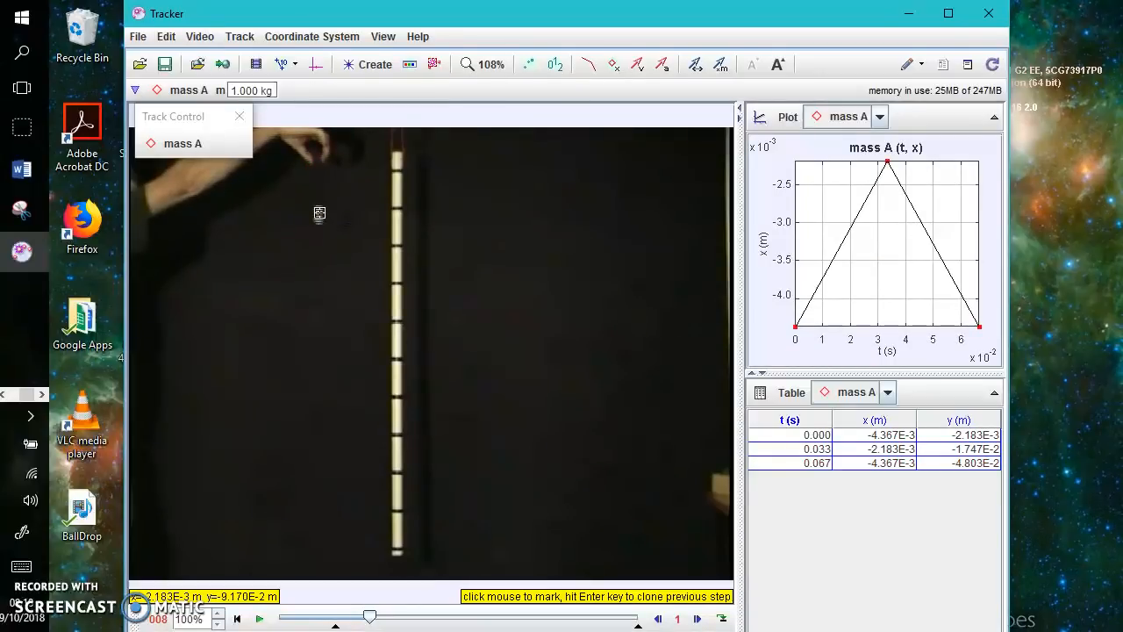
pyautogui.keyDown('shift'); pyautogui.click(319, 213); pyautogui.keyUp('shift')
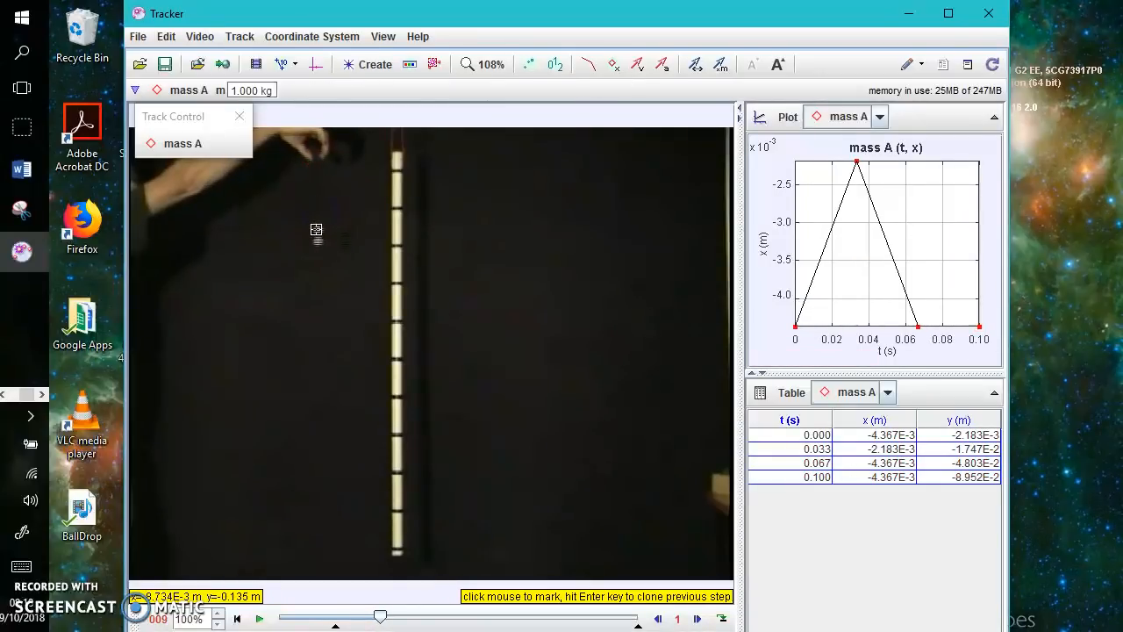
pyautogui.keyDown('shift'); pyautogui.click(319, 237); pyautogui.keyUp('shift')
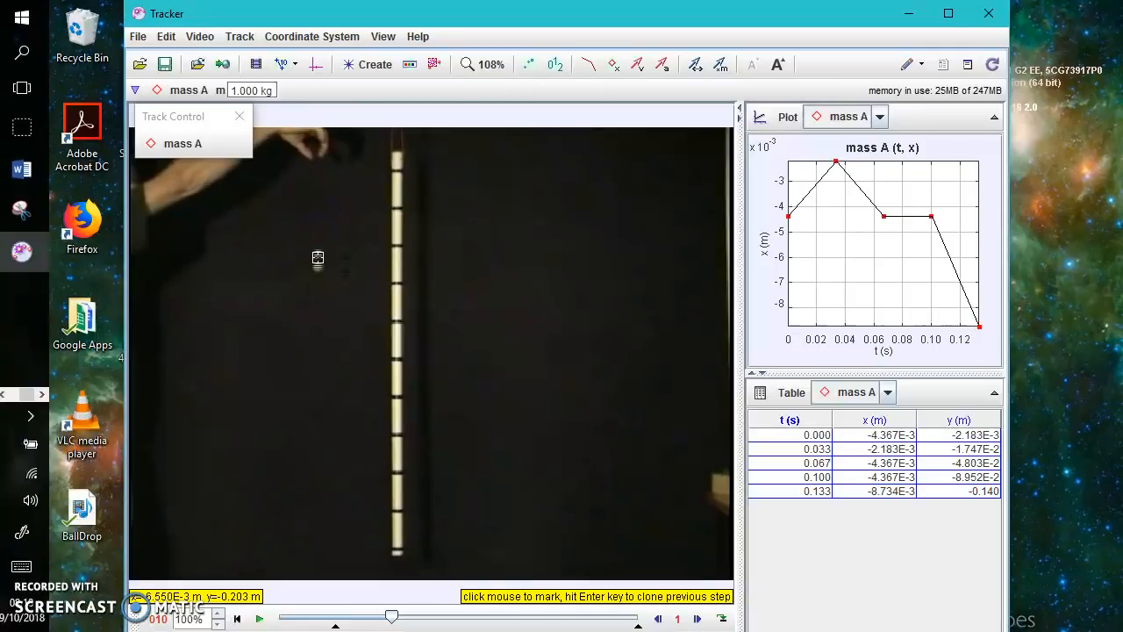
pyautogui.keyDown('shift'); pyautogui.click(319, 257); pyautogui.keyUp('shift')
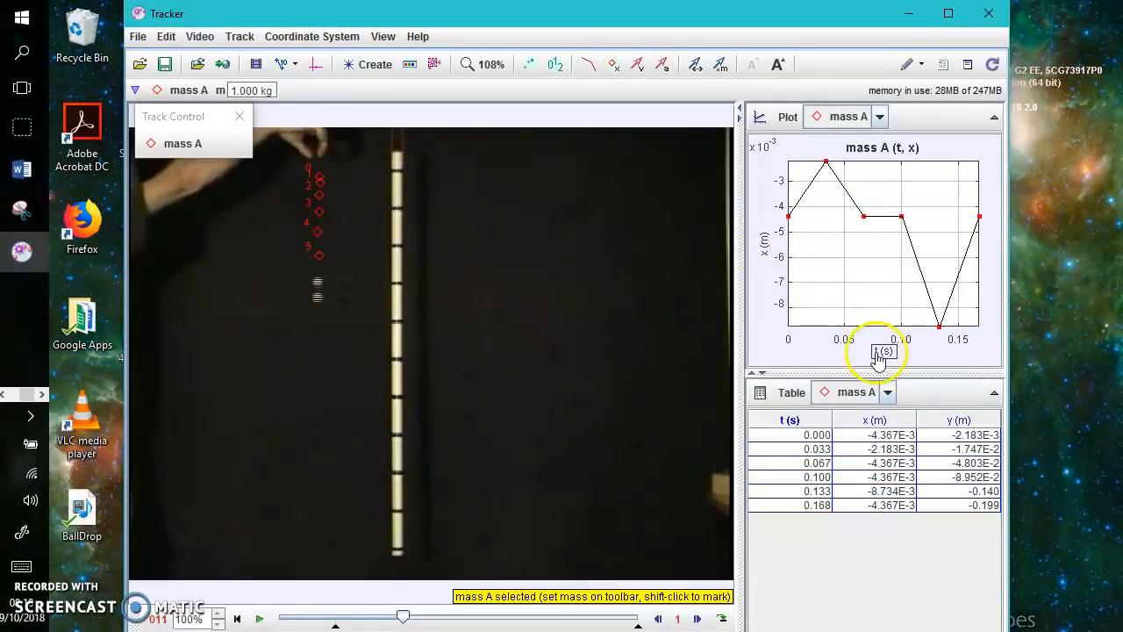
pyautogui.press('shift')
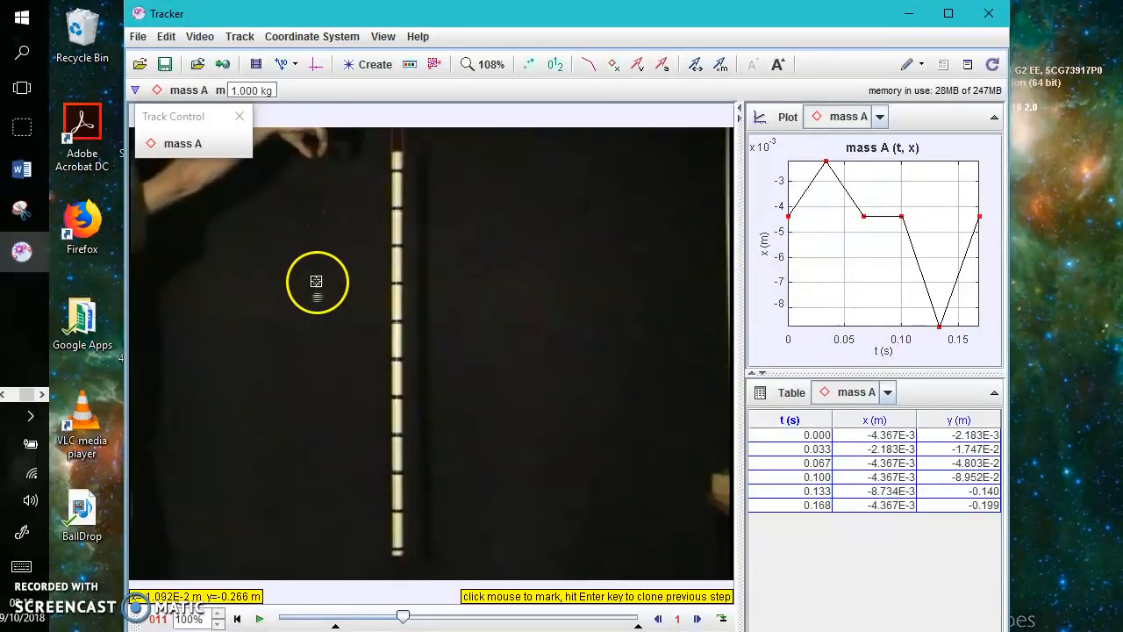
pyautogui.keyDown('shift'); pyautogui.click(316, 283); pyautogui.keyUp('shift')
pyautogui.keyDown('shift'); pyautogui.click(316, 315); pyautogui.keyUp('shift')
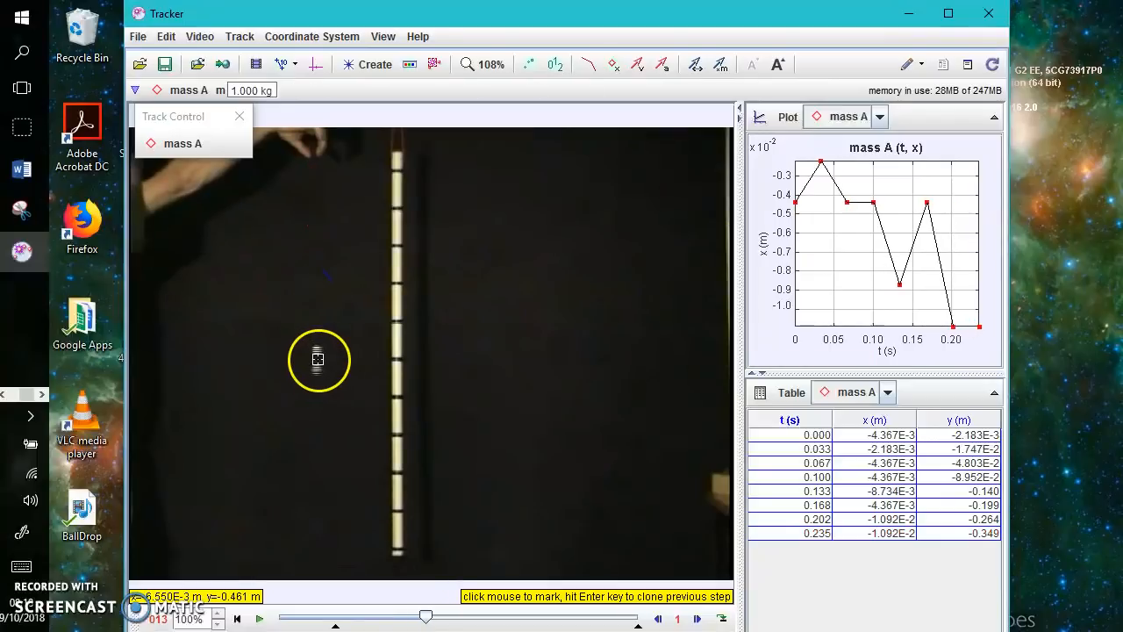
pyautogui.keyDown('shift'); pyautogui.click(316, 349); pyautogui.keyUp('shift')
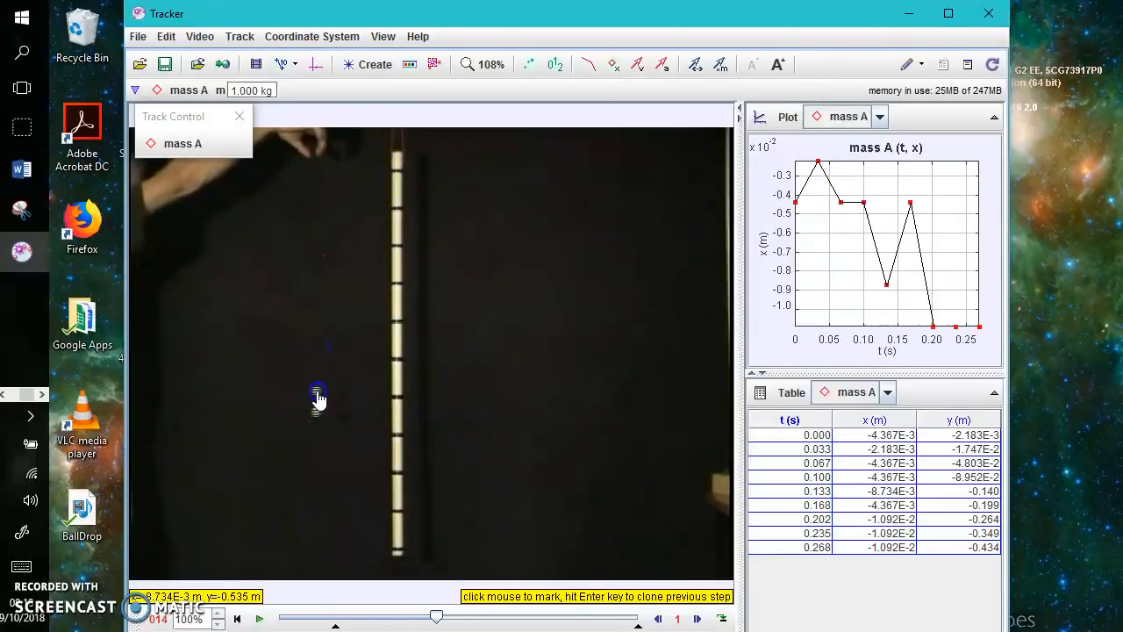
pyautogui.keyDown('shift'); pyautogui.click(314, 391); pyautogui.keyUp('shift')
pyautogui.keyDown('shift'); pyautogui.click(315, 435); pyautogui.keyUp('shift')
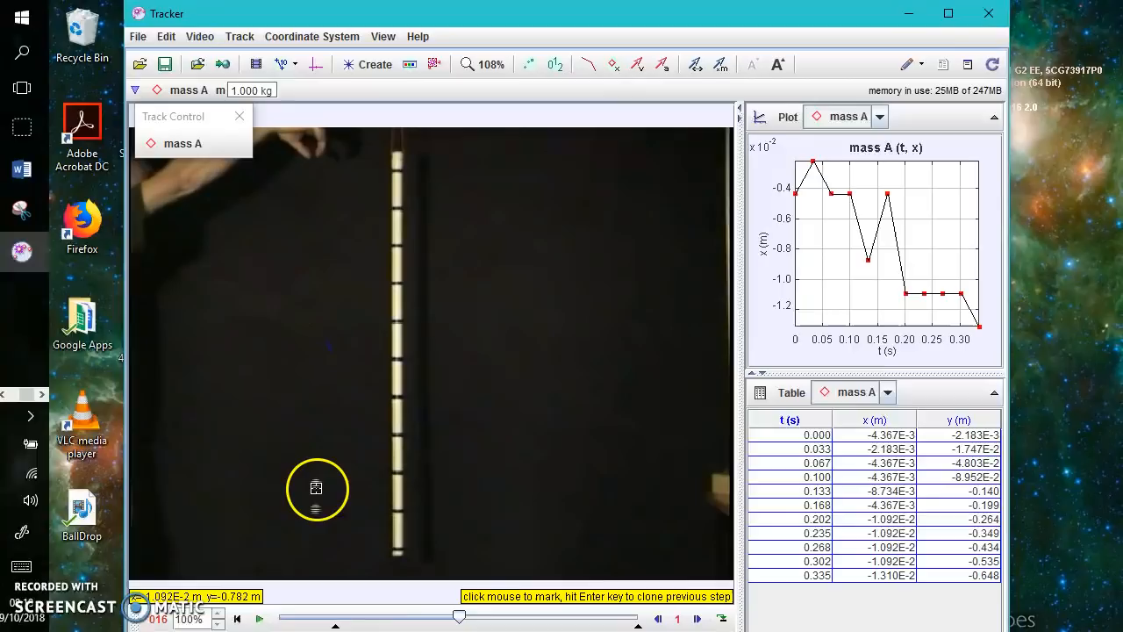
pyautogui.keyDown('shift'); pyautogui.click(316, 482); pyautogui.keyUp('shift')
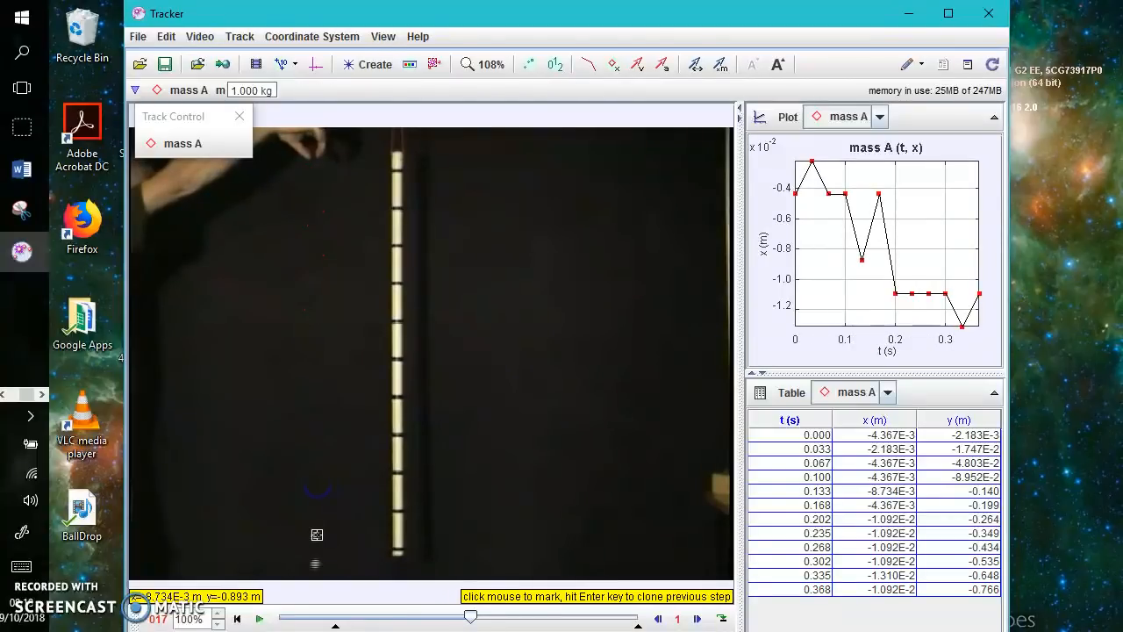
pyautogui.keyDown('shift'); pyautogui.click(315, 536); pyautogui.keyUp('shift')
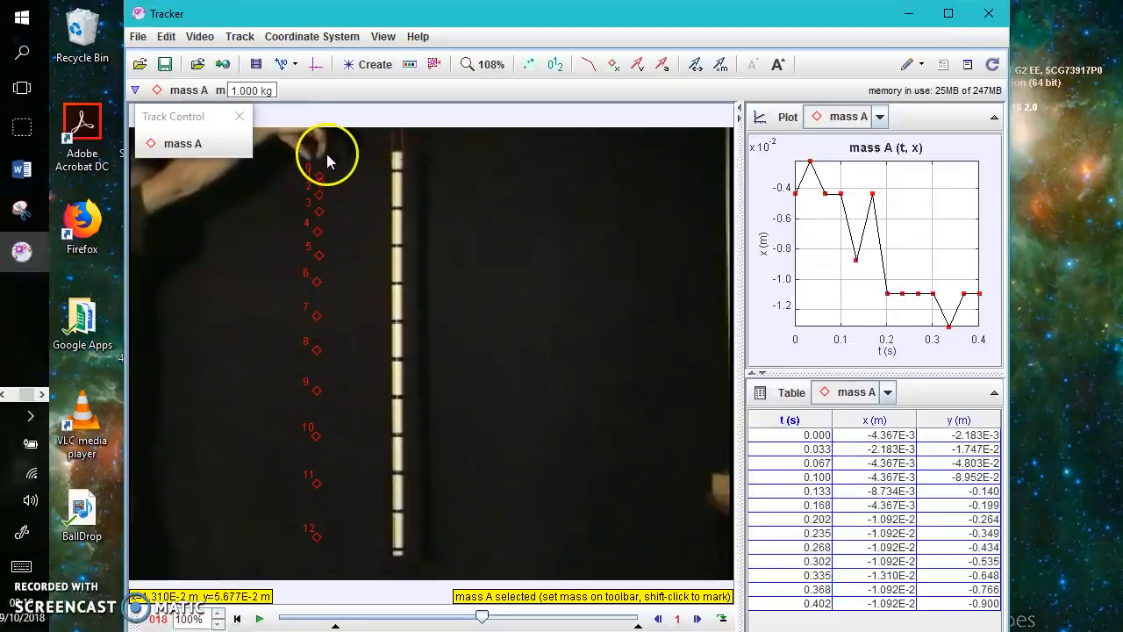
pyautogui.click(319, 393)
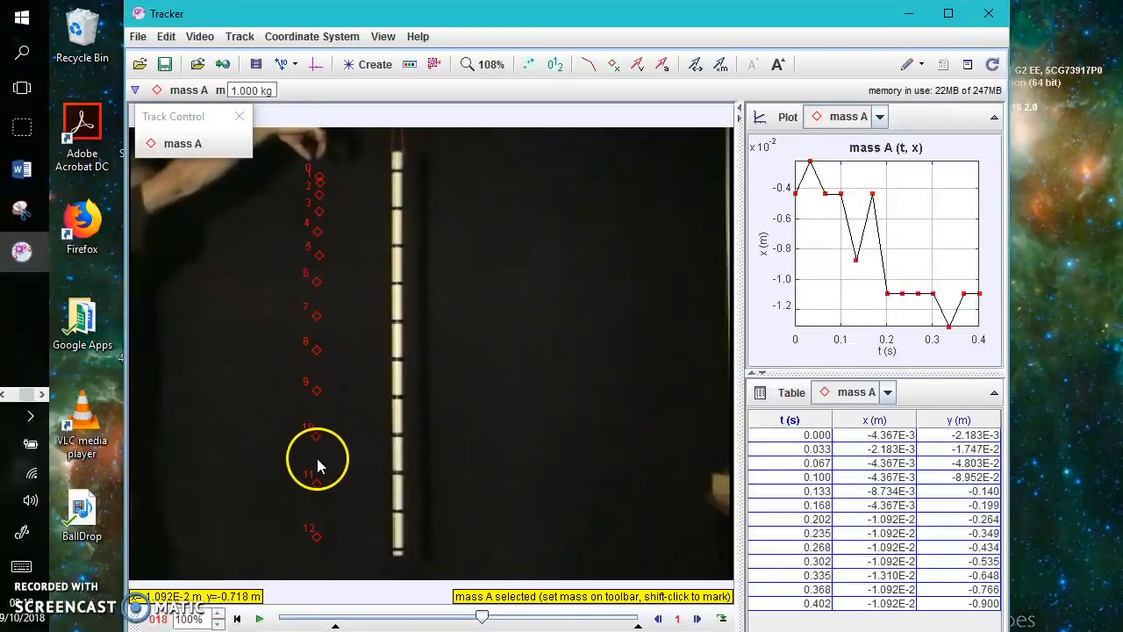
# Step: Switch to Word to read the Motion Pre Lab questions and return to Tracker
pyautogui.click(22, 170)
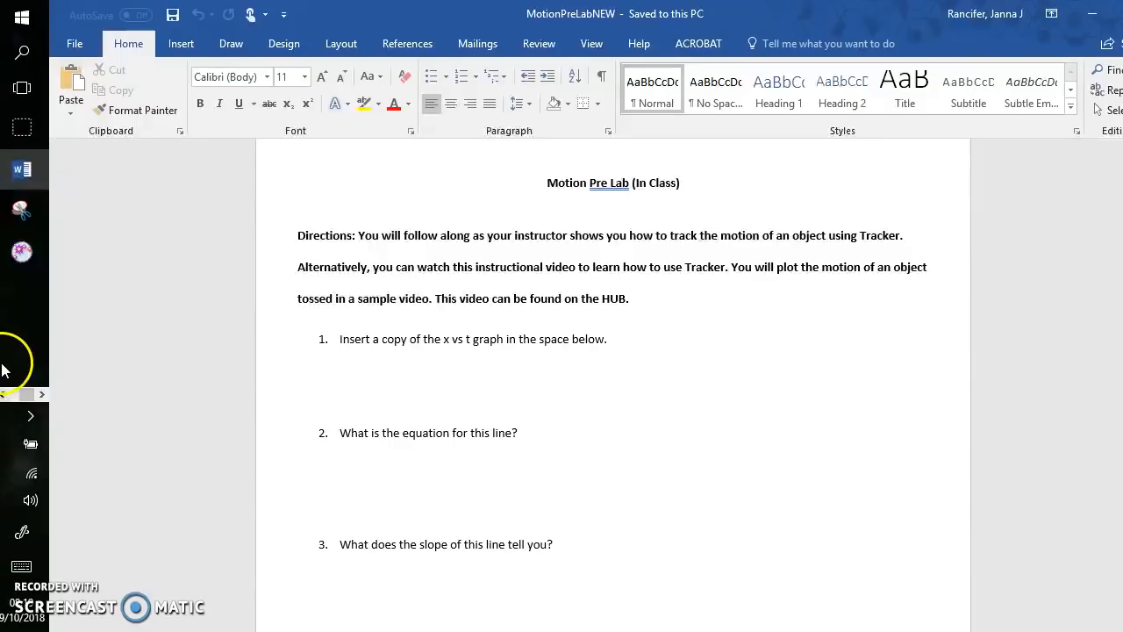
pyautogui.click(4, 394)
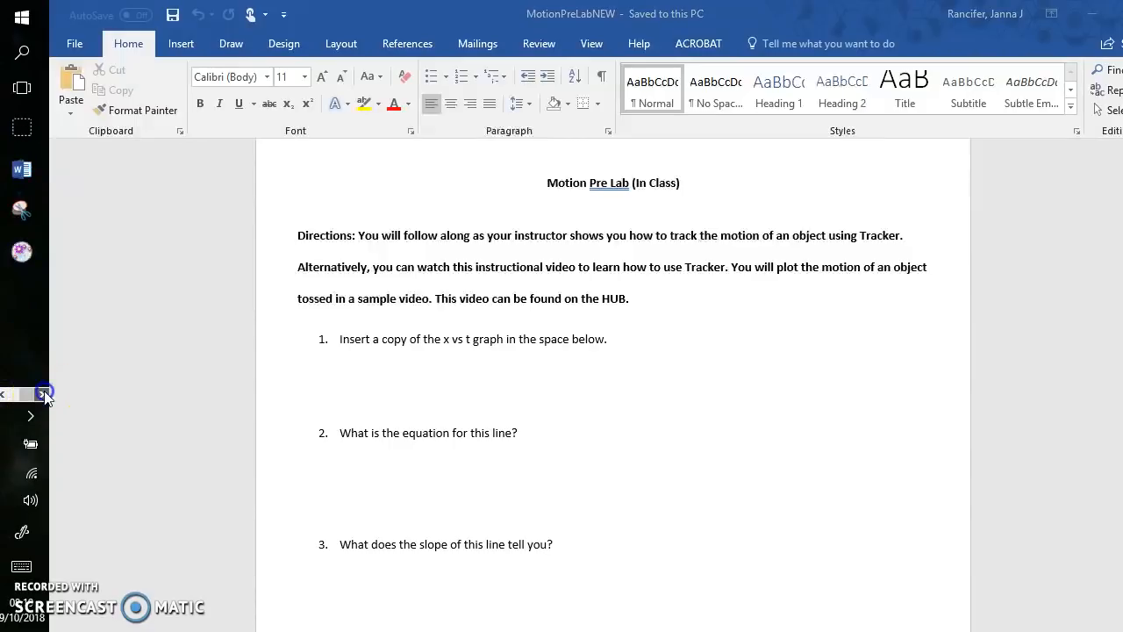
pyautogui.click(22, 251)
# Step: Open mass A's x versus t plot in the Data Tool and enable curve fits to show a line fit
pyautogui.rightClick(882, 184)
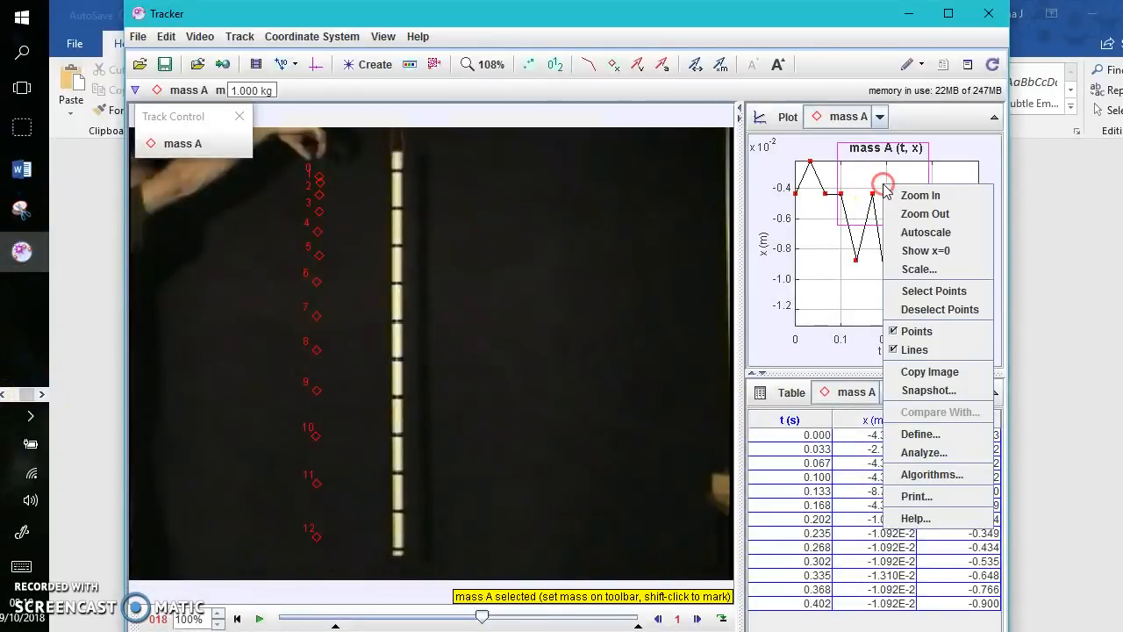
pyautogui.click(928, 454)
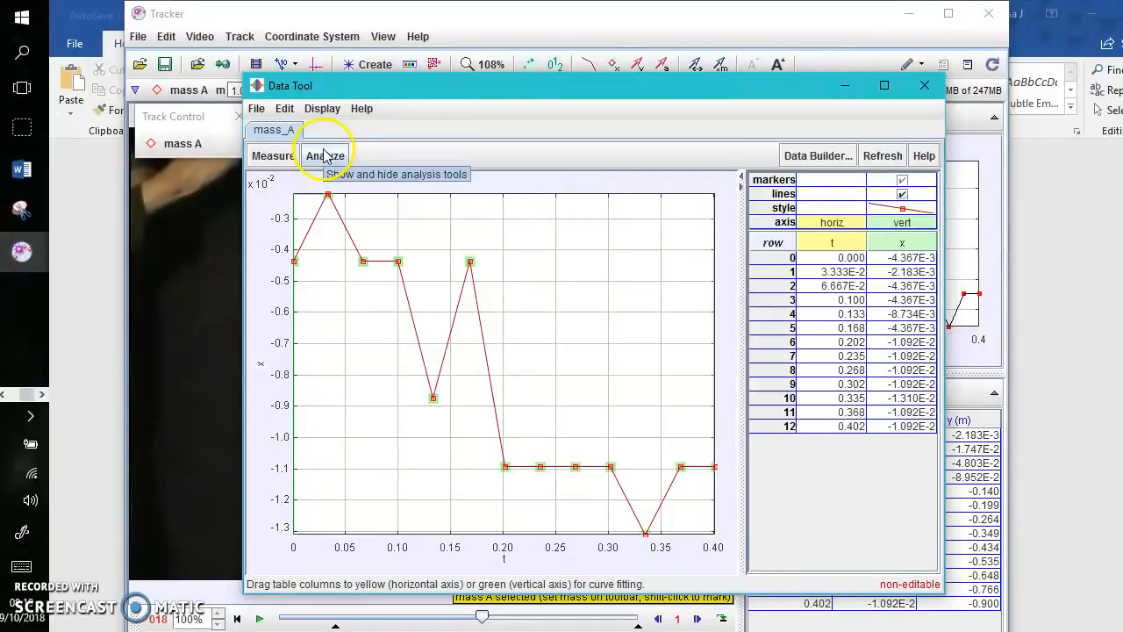
pyautogui.moveTo(503, 84); pyautogui.dragTo(527, 23)
pyautogui.click(352, 99)
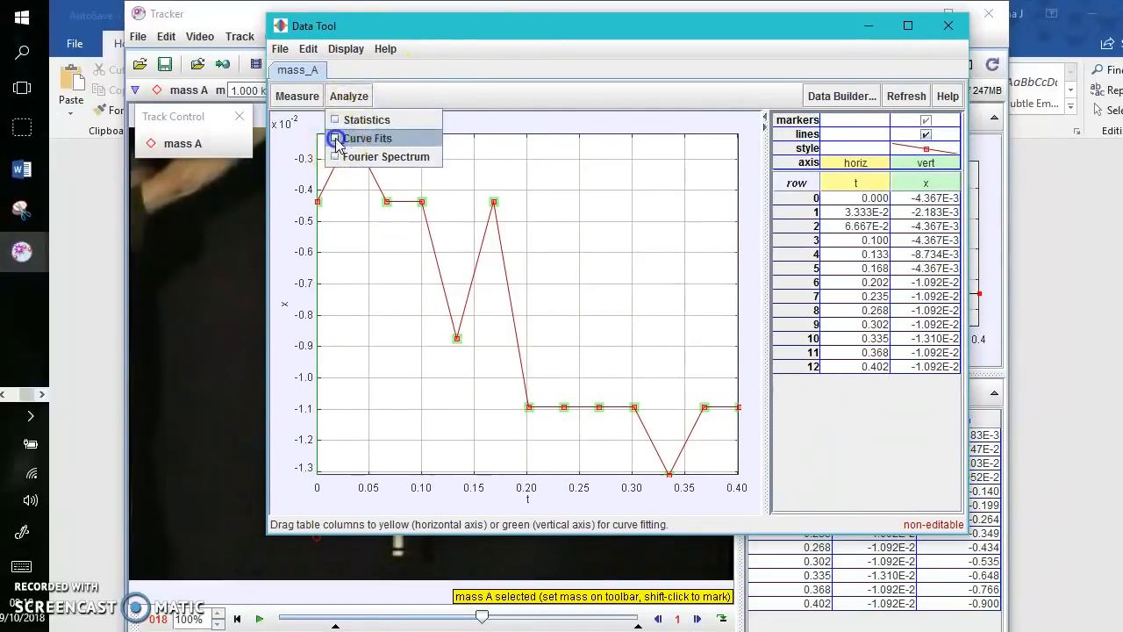
pyautogui.click(338, 139)
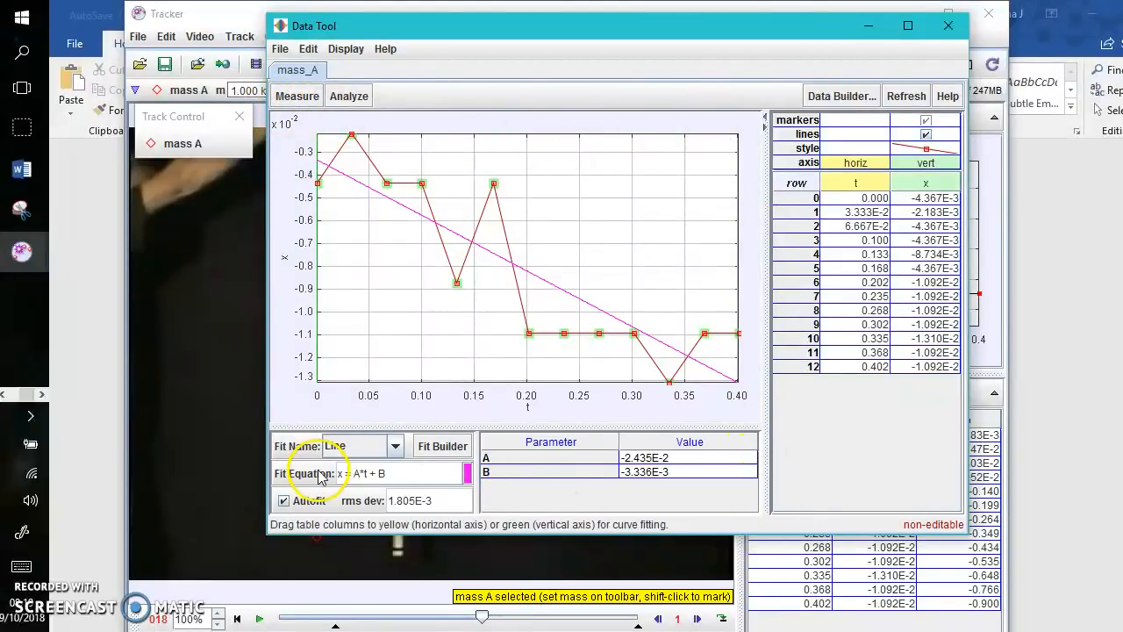
# Step: Switch to Snipping Tool and capture the x versus t graph together with its line fit equation and parameters
pyautogui.click(19, 210)
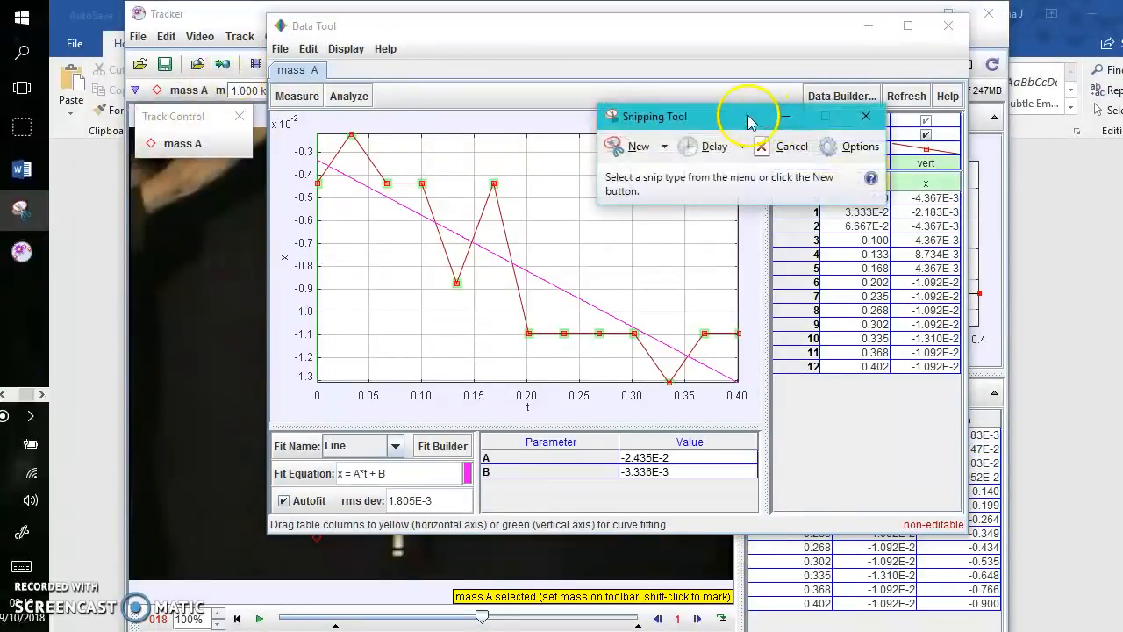
pyautogui.moveTo(689, 113); pyautogui.dragTo(865, 51)
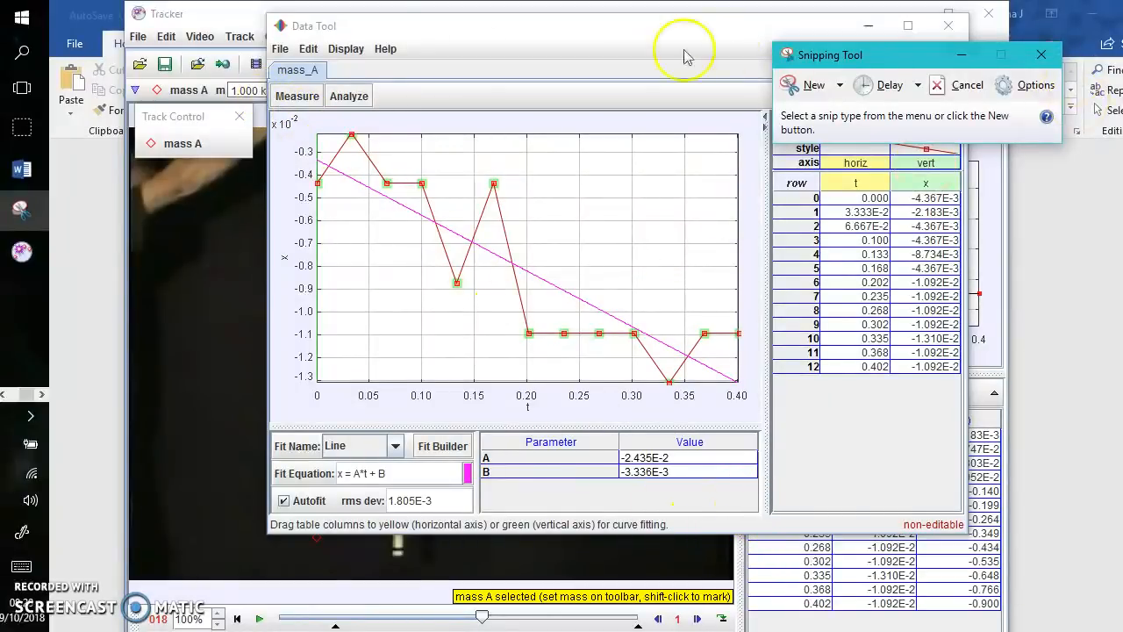
pyautogui.click(813, 87)
pyautogui.moveTo(269, 112); pyautogui.dragTo(768, 515)
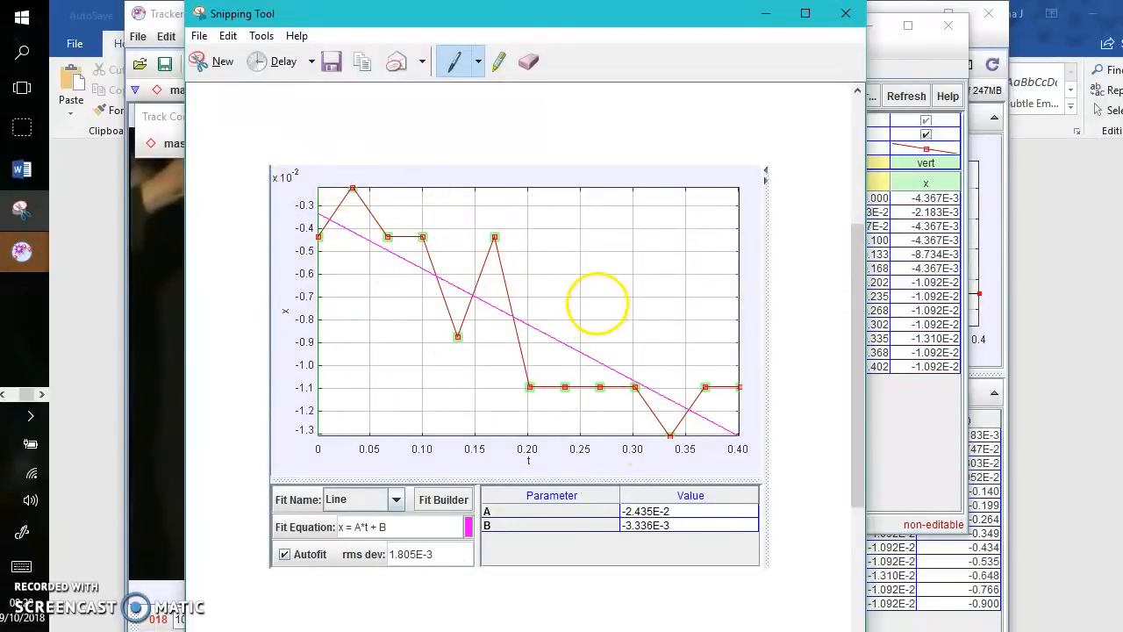
# Step: Switch to the MotionPreLabNEW document in Word and paste the captured x vs t graph below question 1
pyautogui.moveTo(22, 171)
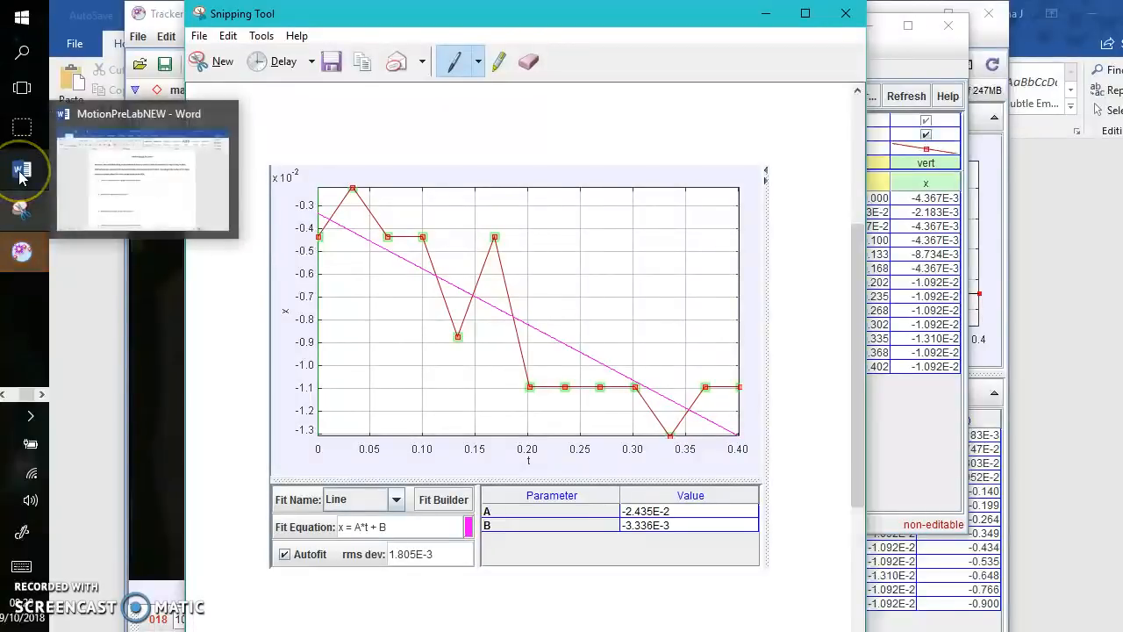
pyautogui.click(91, 167)
pyautogui.click(416, 398)
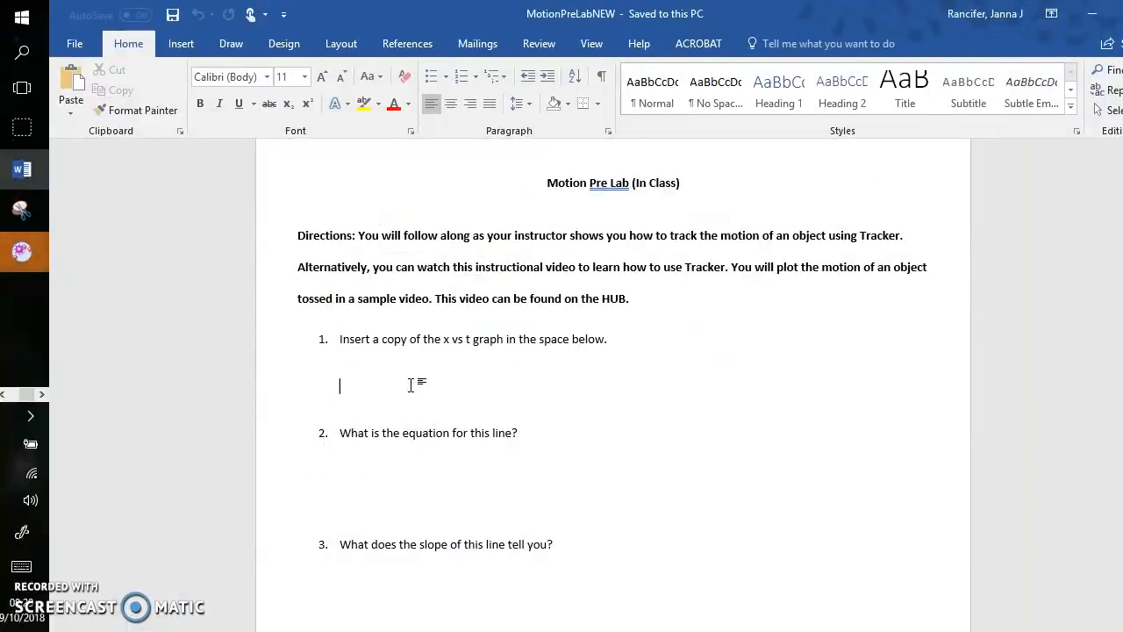
pyautogui.click(409, 383)
pyautogui.hotkey('ctrl', 'v')
pyautogui.click(432, 349)
# Step: Answer question 2 with "X = -2.435E-2*t + -3.336E-3" and add "Y = mx + b" on a line below it
pyautogui.scroll(-3, 526, 228)
pyautogui.scroll(3, 574, 296)
pyautogui.scroll(-5, 614, 439)
pyautogui.click(558, 462)
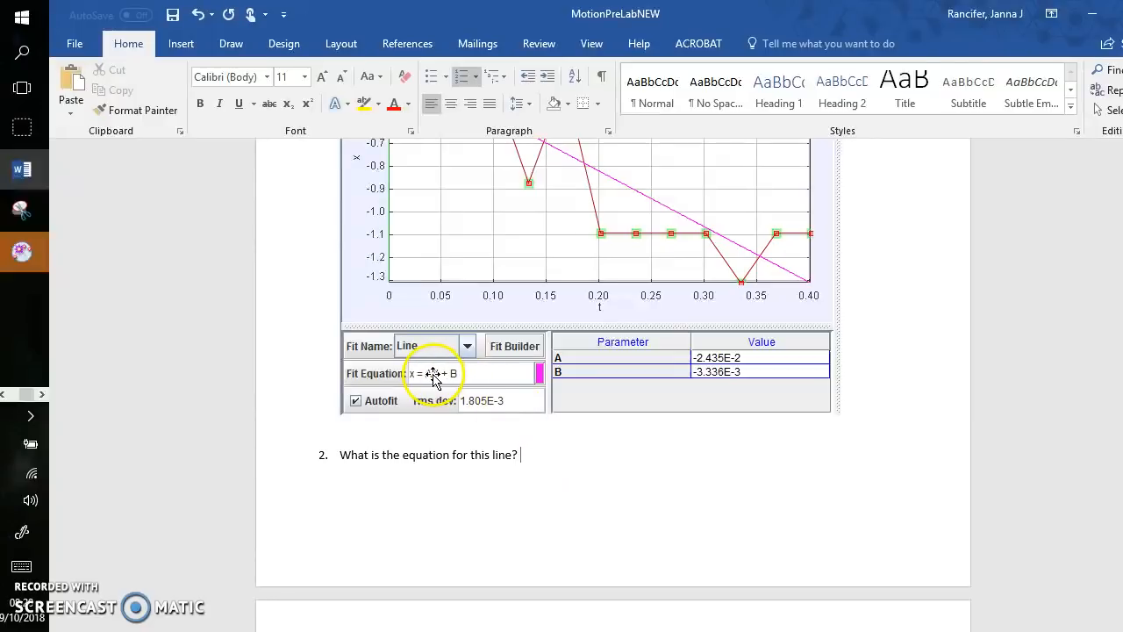
pyautogui.scroll(2, 450, 359)
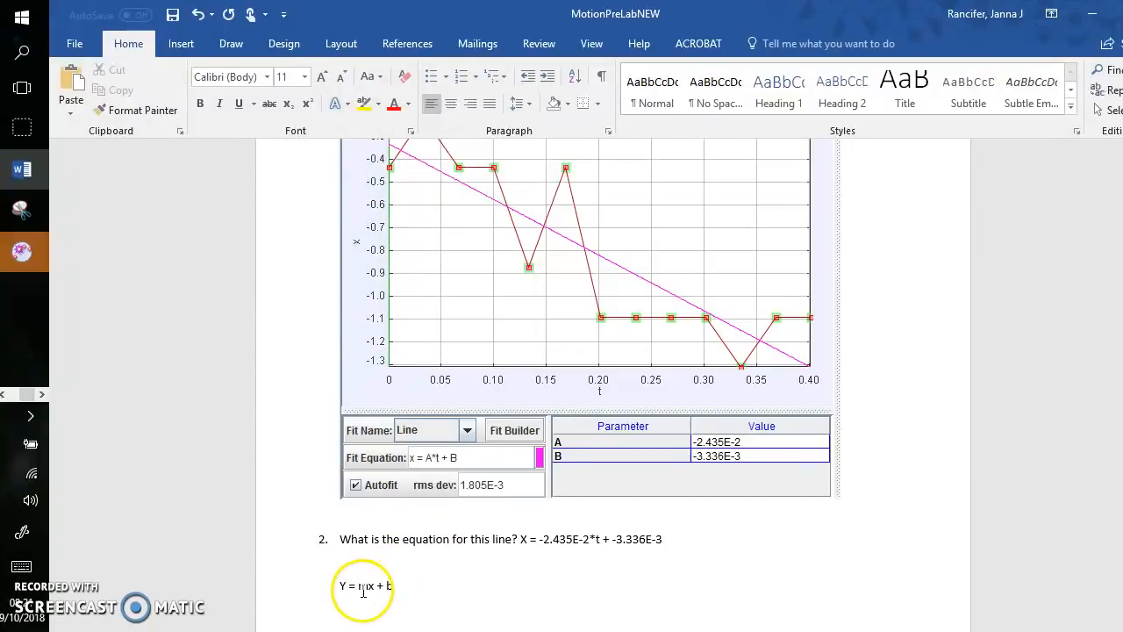
# Step: Compare the terms Y, m, x and b of the general line equation with the fit equation and the graph's axes
pyautogui.moveTo(360, 587); pyautogui.dragTo(380, 591)
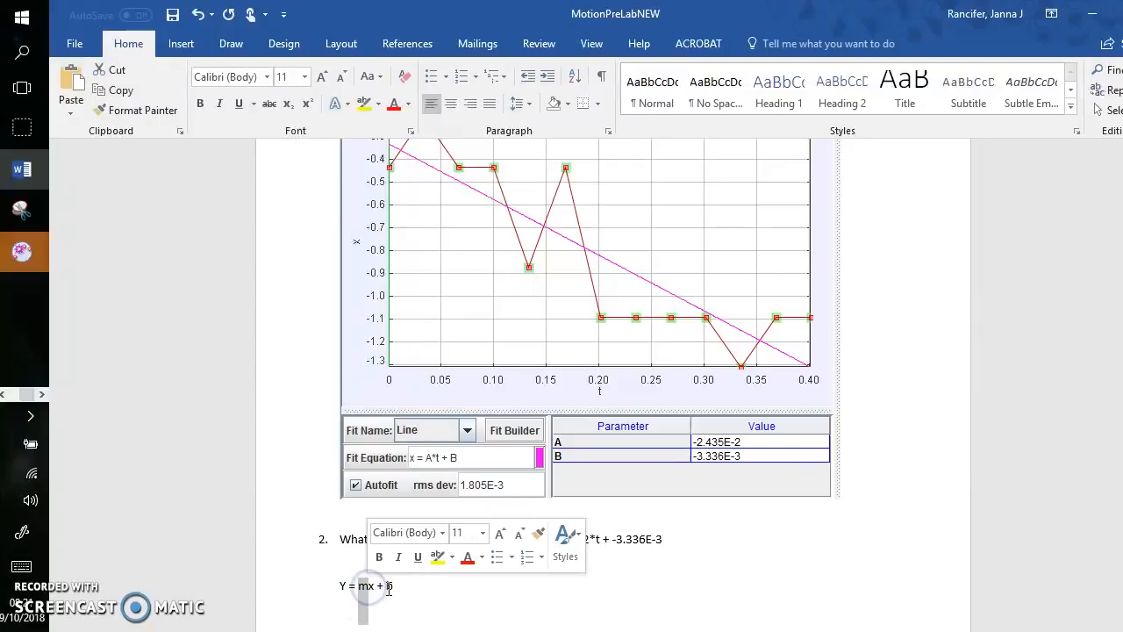
pyautogui.doubleClick(388, 586)
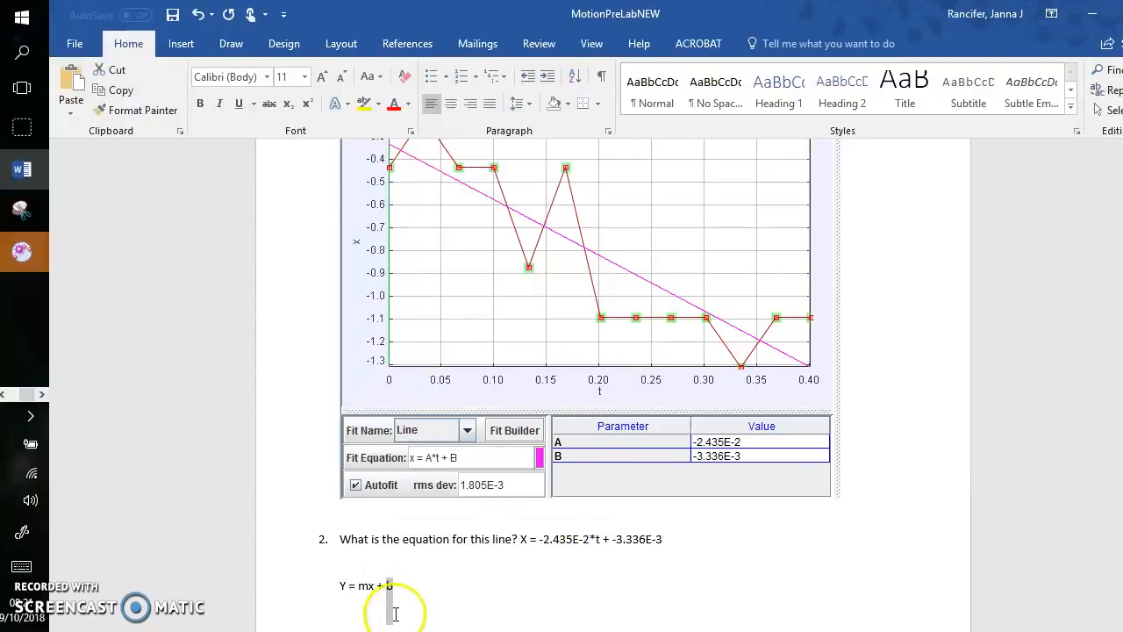
pyautogui.moveTo(336, 585); pyautogui.dragTo(346, 585)
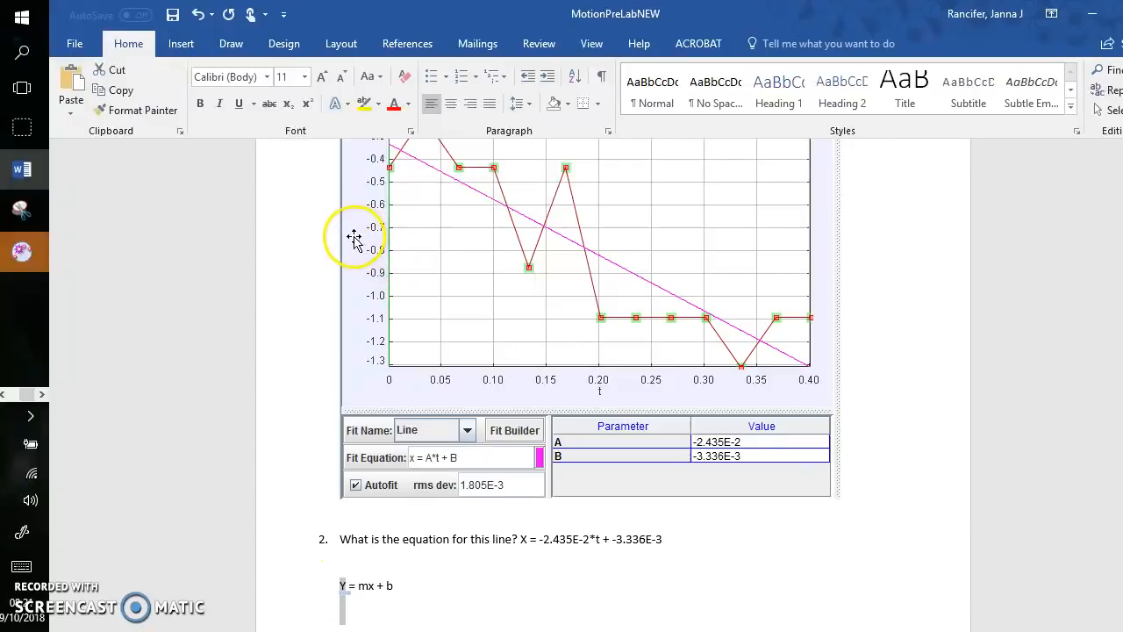
pyautogui.moveTo(367, 584); pyautogui.dragTo(373, 584)
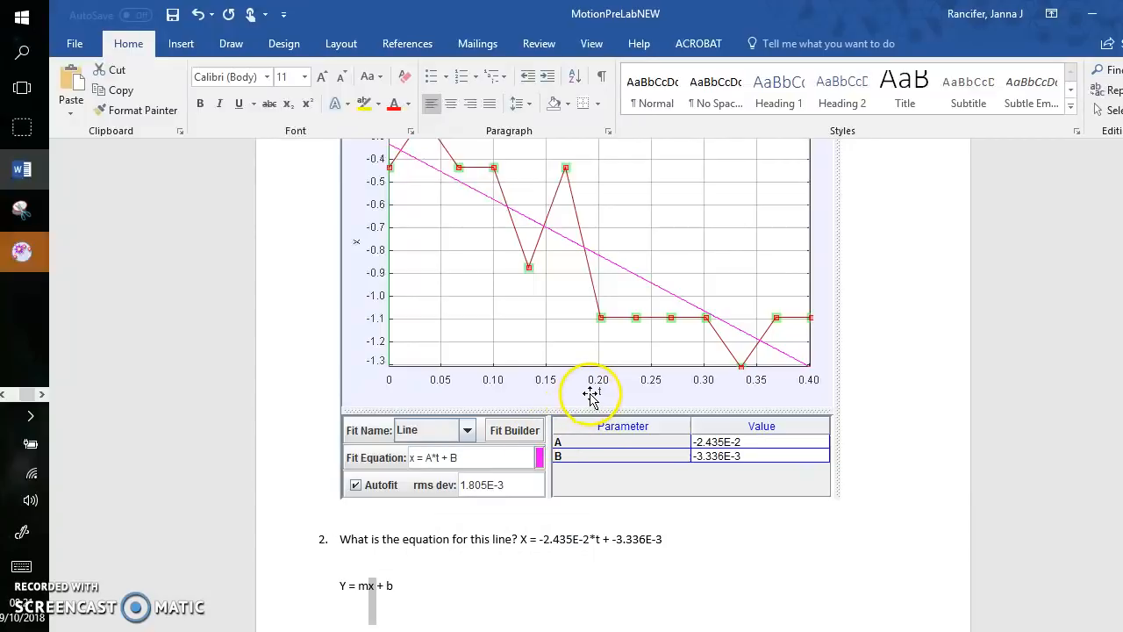
pyautogui.click(394, 583)
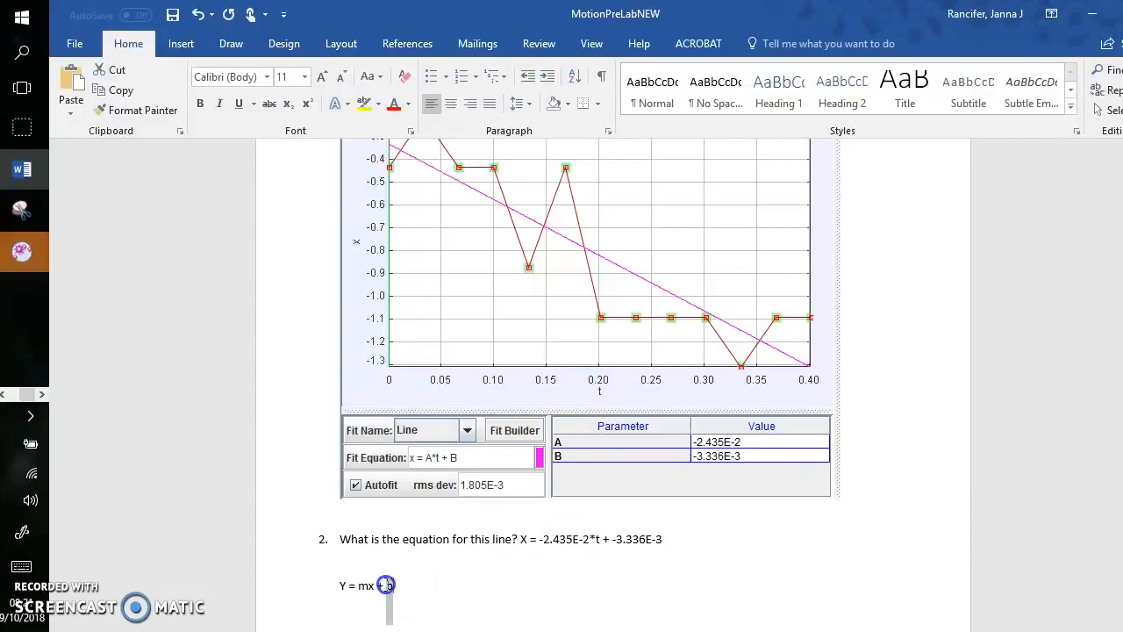
pyautogui.doubleClick(386, 585)
pyautogui.click(392, 588)
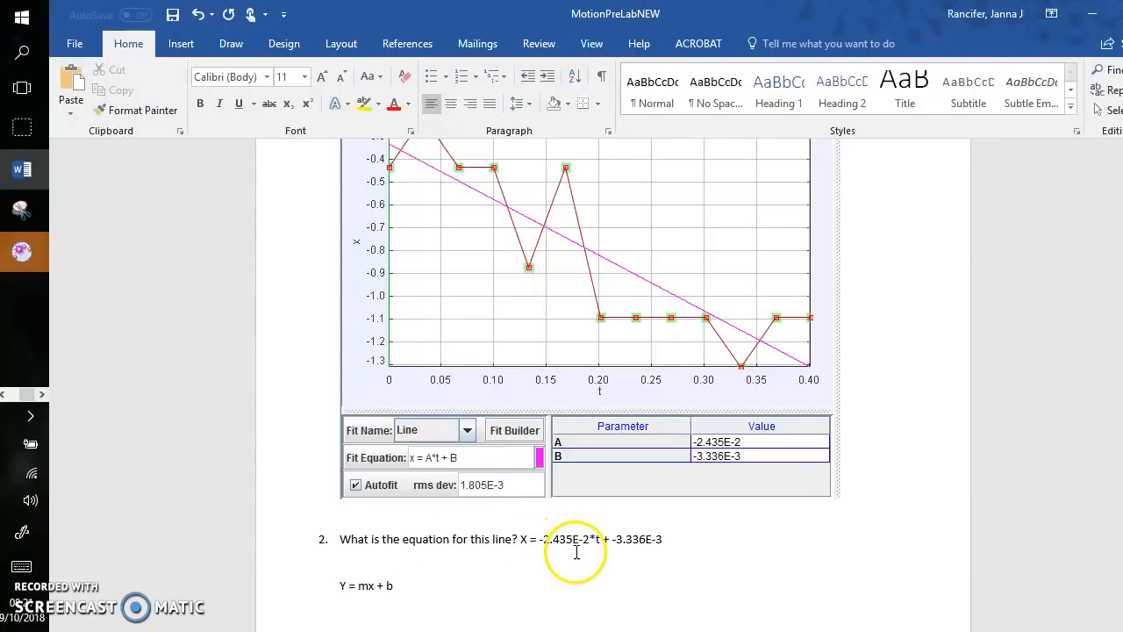
pyautogui.scroll(3, 576, 344)
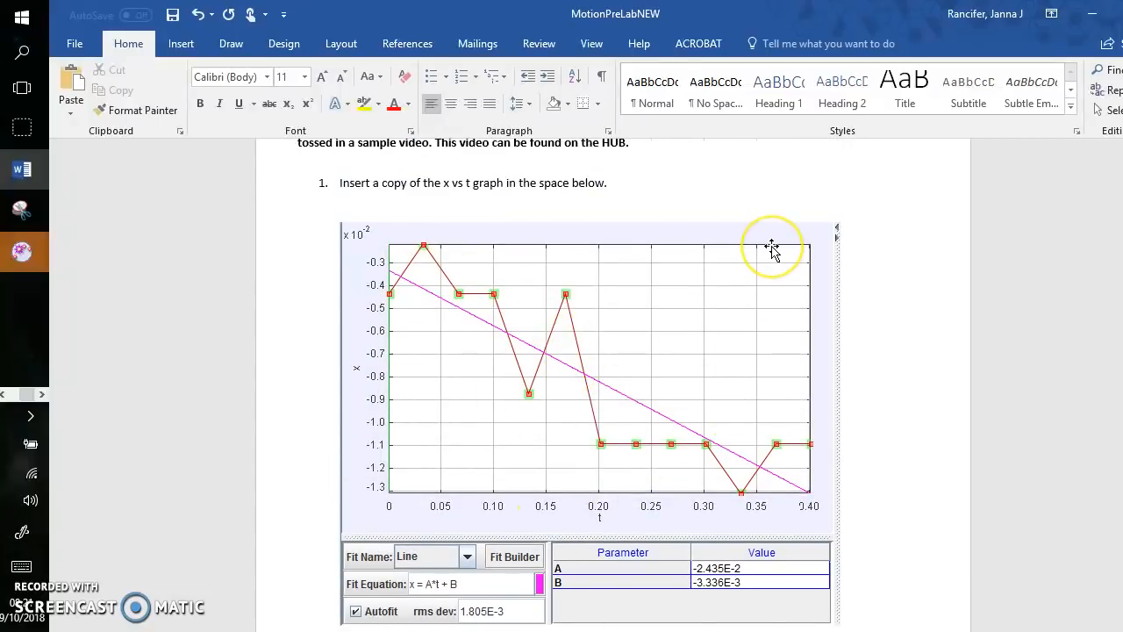
pyautogui.scroll(-10, 547, 426)
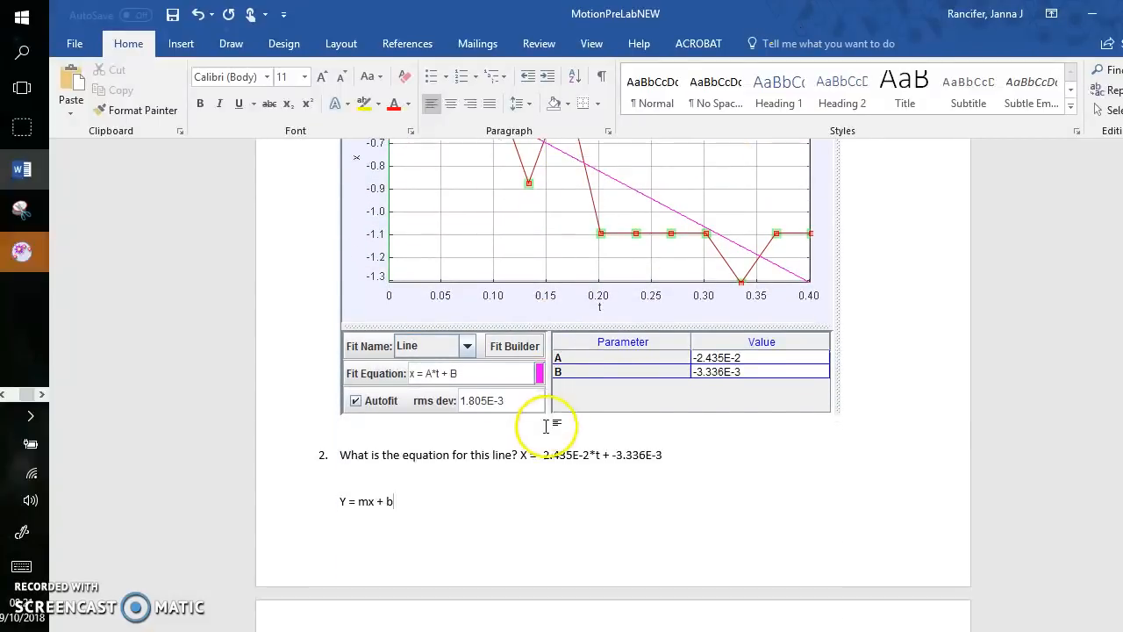
# Step: Answer question 3 about the line's slope with "Velocity in the x direction"
pyautogui.click(526, 500)
pyautogui.click(562, 459)
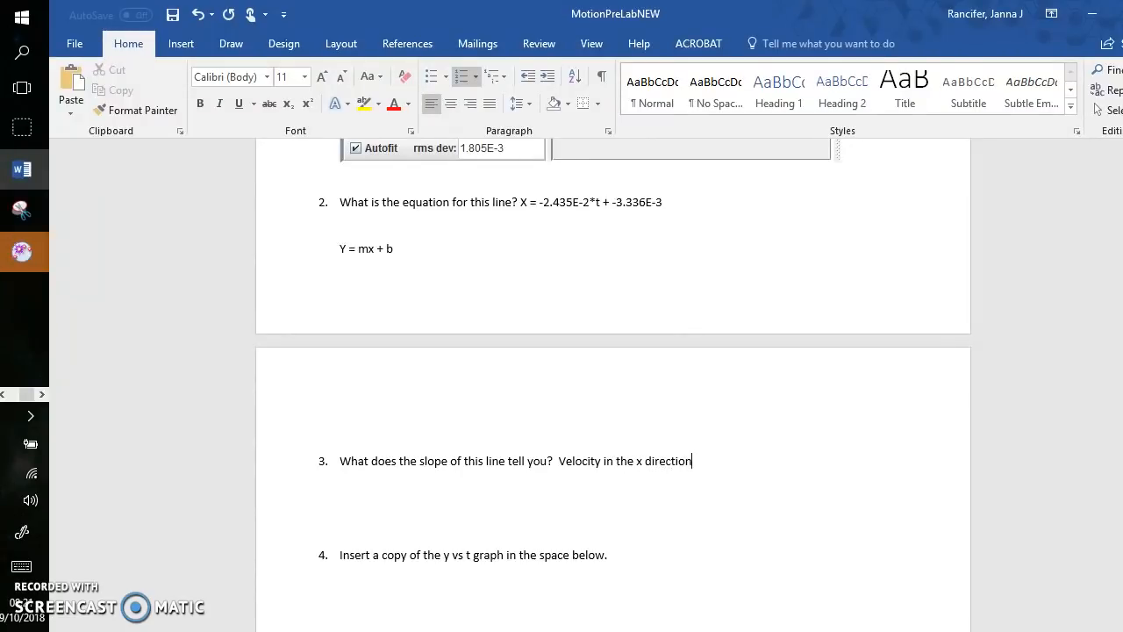
pyautogui.scroll(-3, 571, 457)
pyautogui.click(391, 460)
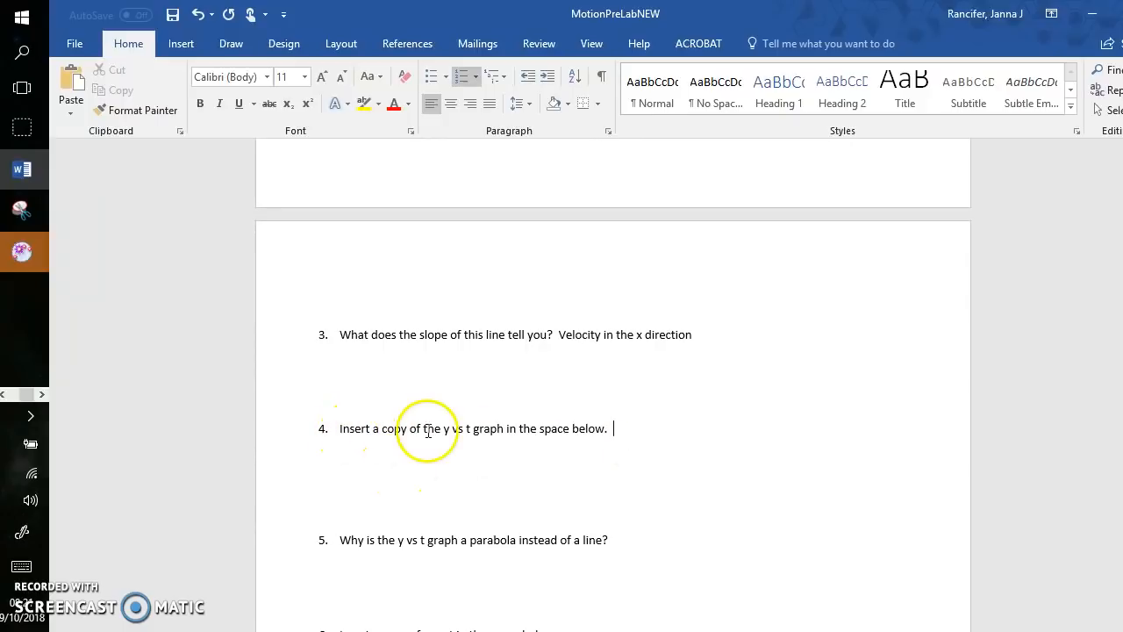
# Step: Switch to Tracker, close the Data Tool, and set the mass A plot's vertical axis to the position y-component
pyautogui.moveTo(21, 256)
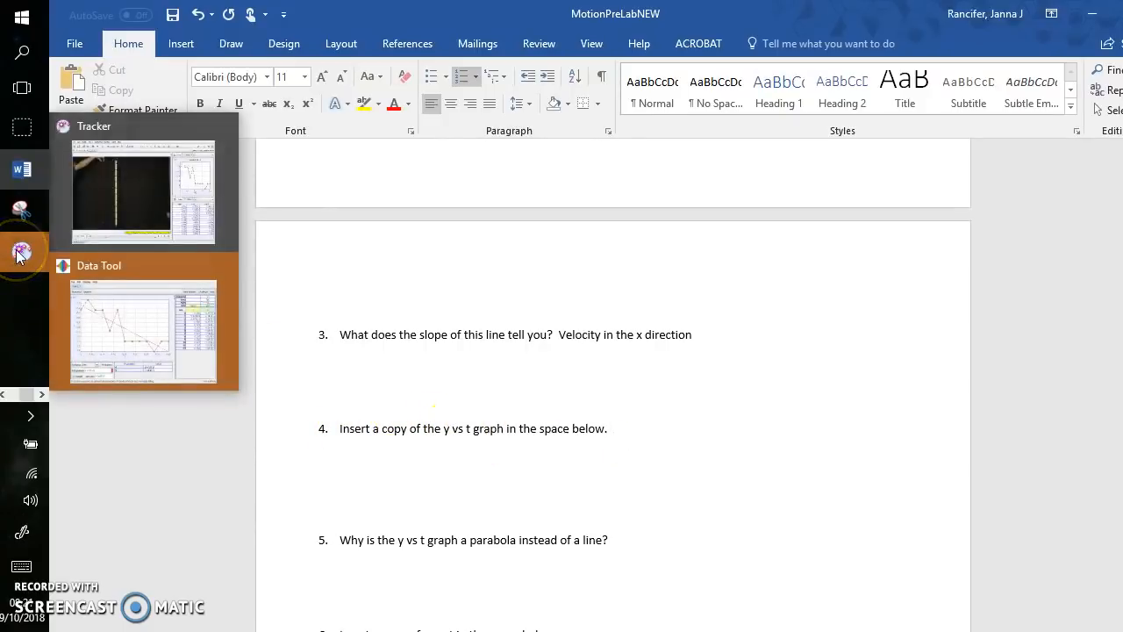
pyautogui.click(84, 300)
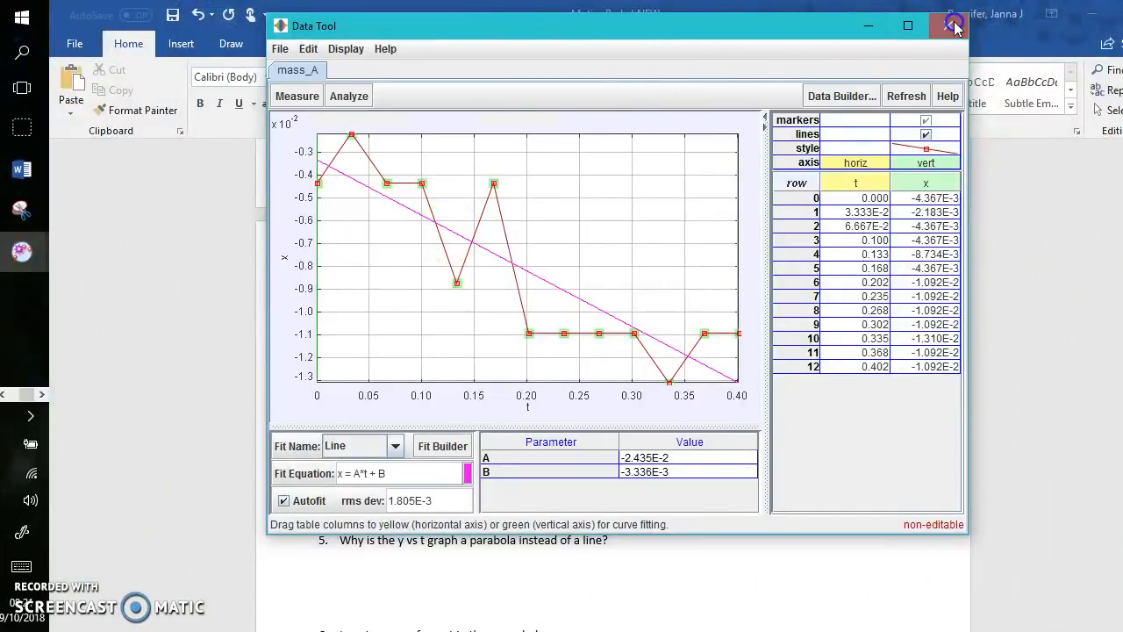
pyautogui.click(947, 26)
pyautogui.click(21, 252)
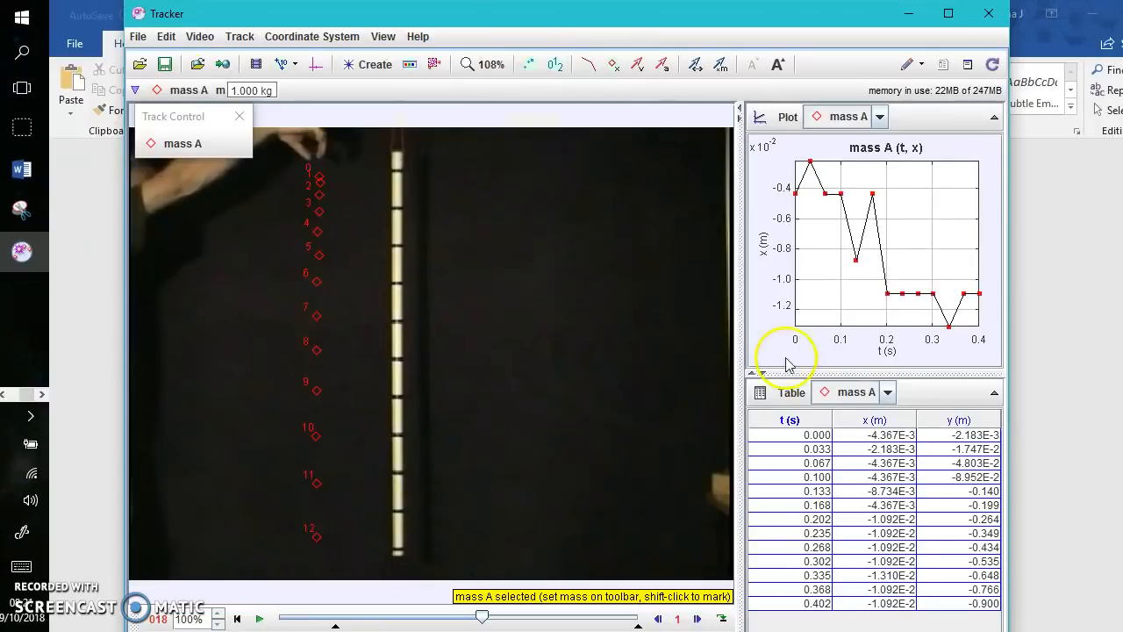
pyautogui.click(765, 244)
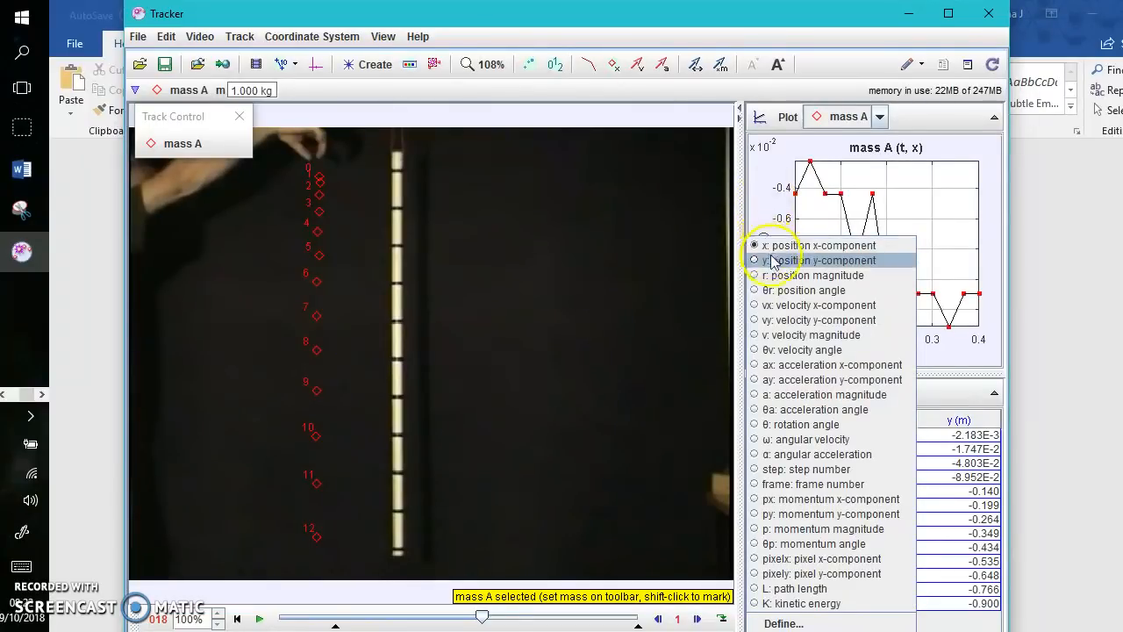
pyautogui.click(775, 262)
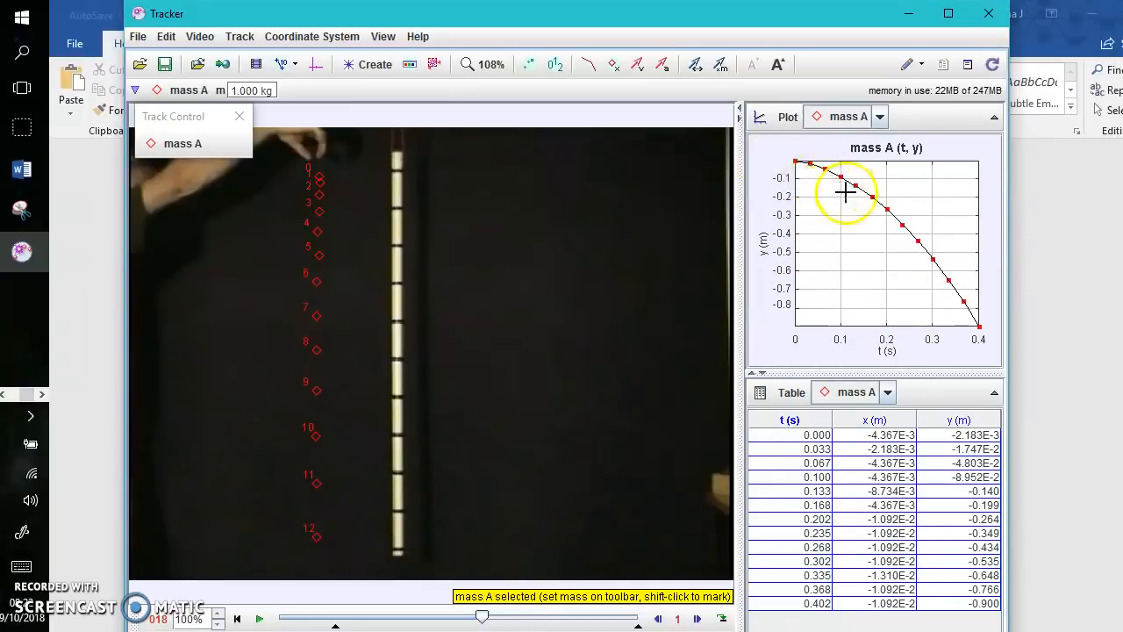
# Step: Open mass A's y versus t plot in the Data Tool for analysis and cut the x column from its data
pyautogui.rightClick(862, 252)
pyautogui.click(923, 515)
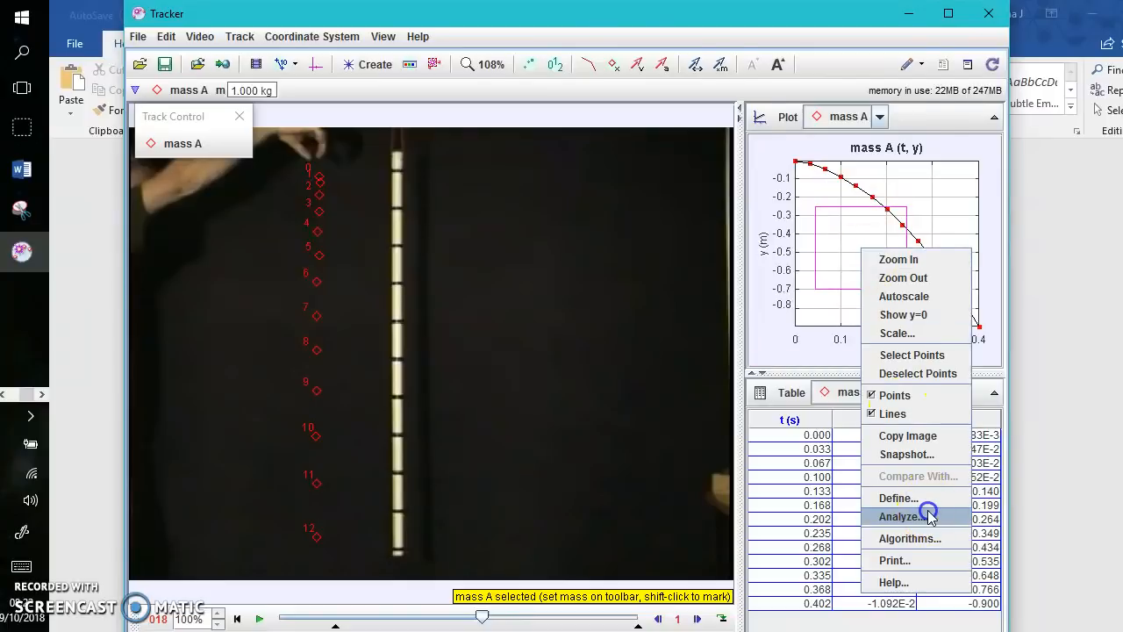
pyautogui.click(437, 447)
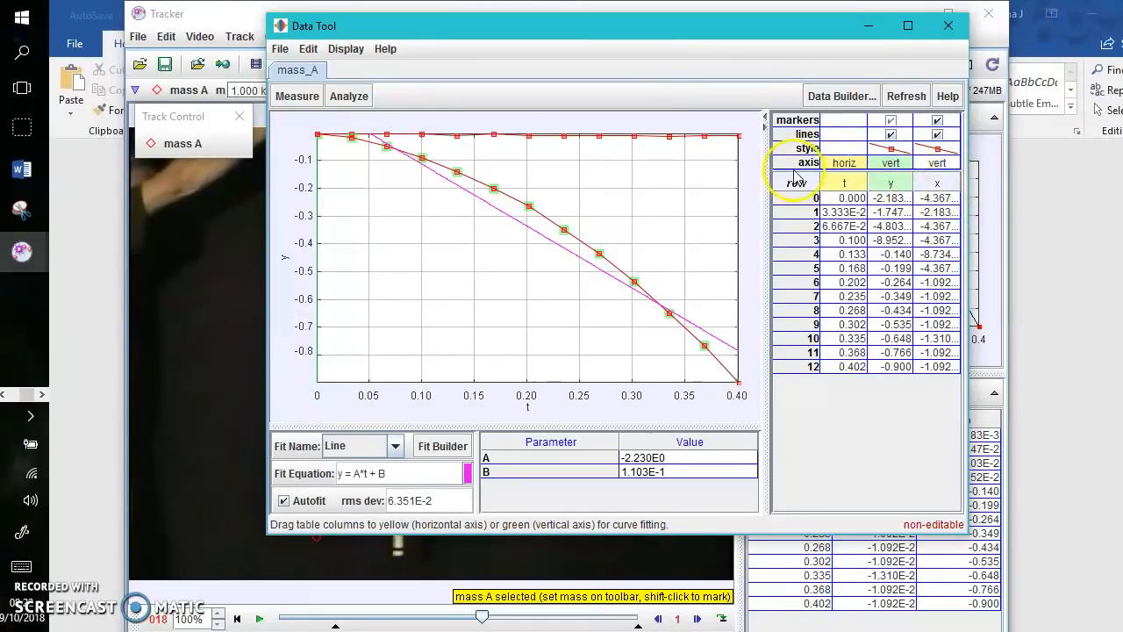
pyautogui.rightClick(943, 184)
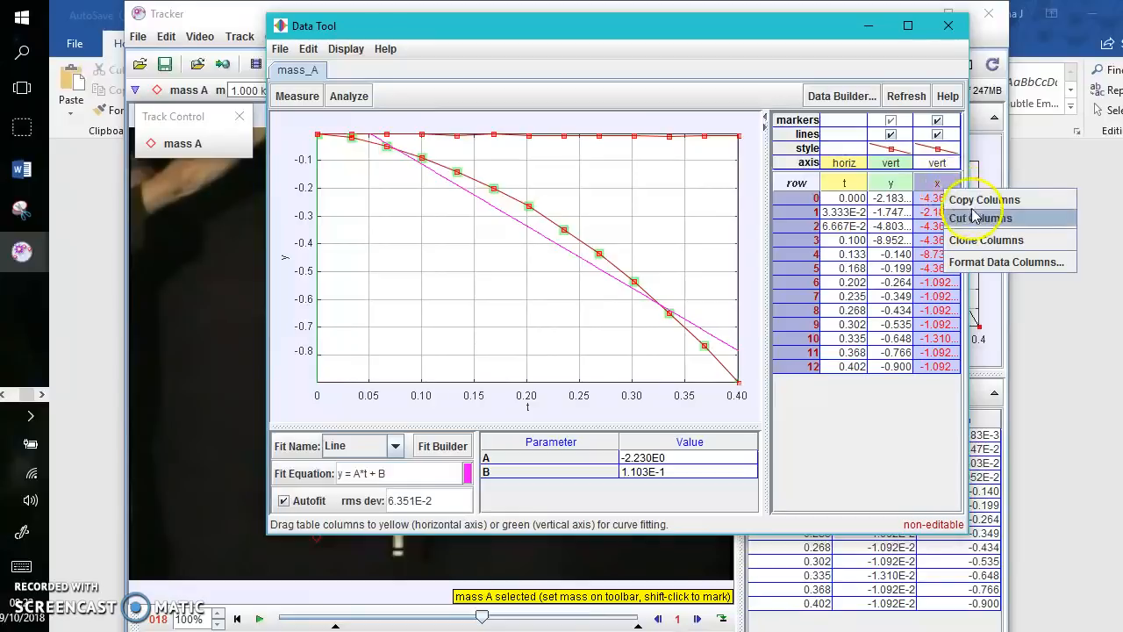
pyautogui.click(965, 218)
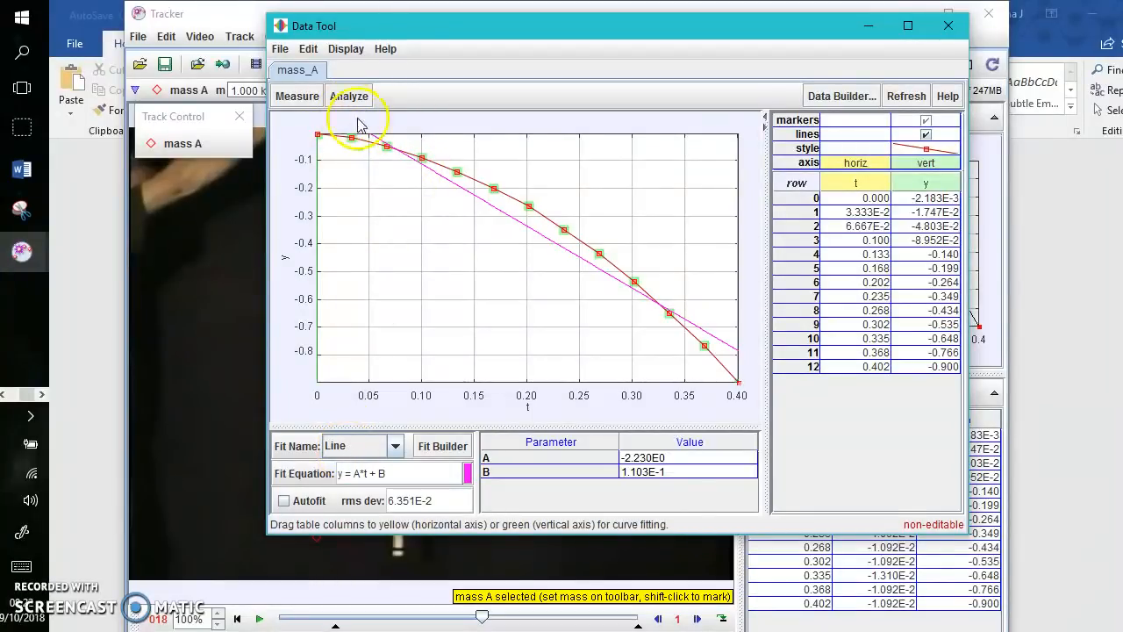
# Step: Fit a parabola to the y versus t data with Autofit enabled
pyautogui.click(395, 446)
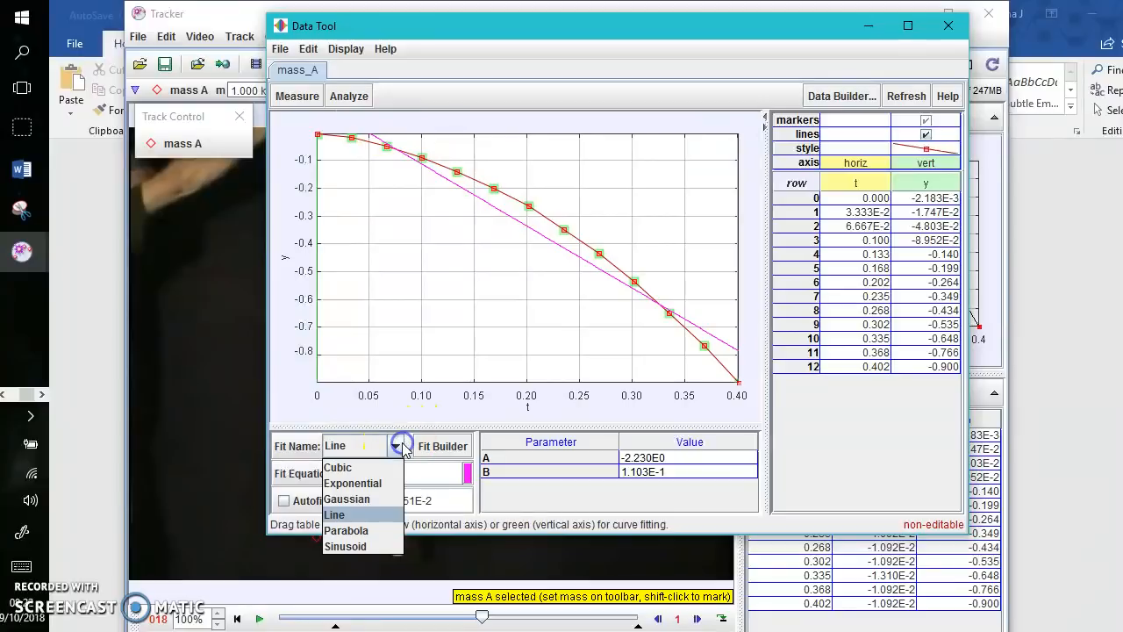
pyautogui.click(347, 530)
pyautogui.click(284, 500)
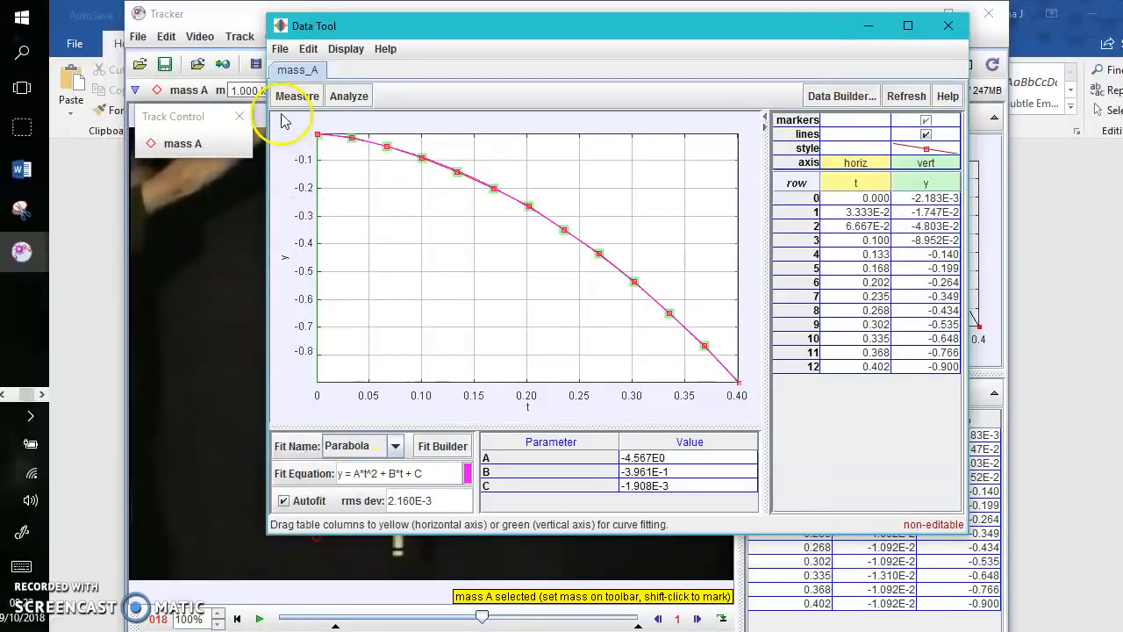
# Step: Switch to Snipping Tool and capture the y versus t graph together with its parabola fit equation and parameters
pyautogui.click(23, 211)
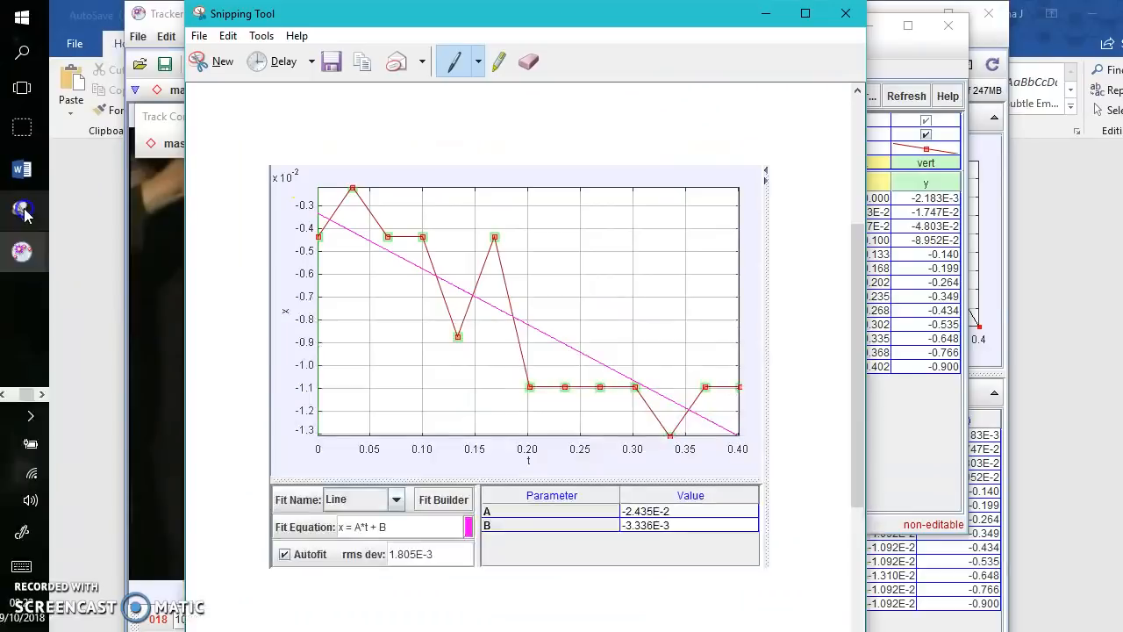
pyautogui.click(219, 61)
pyautogui.moveTo(279, 118); pyautogui.dragTo(765, 516)
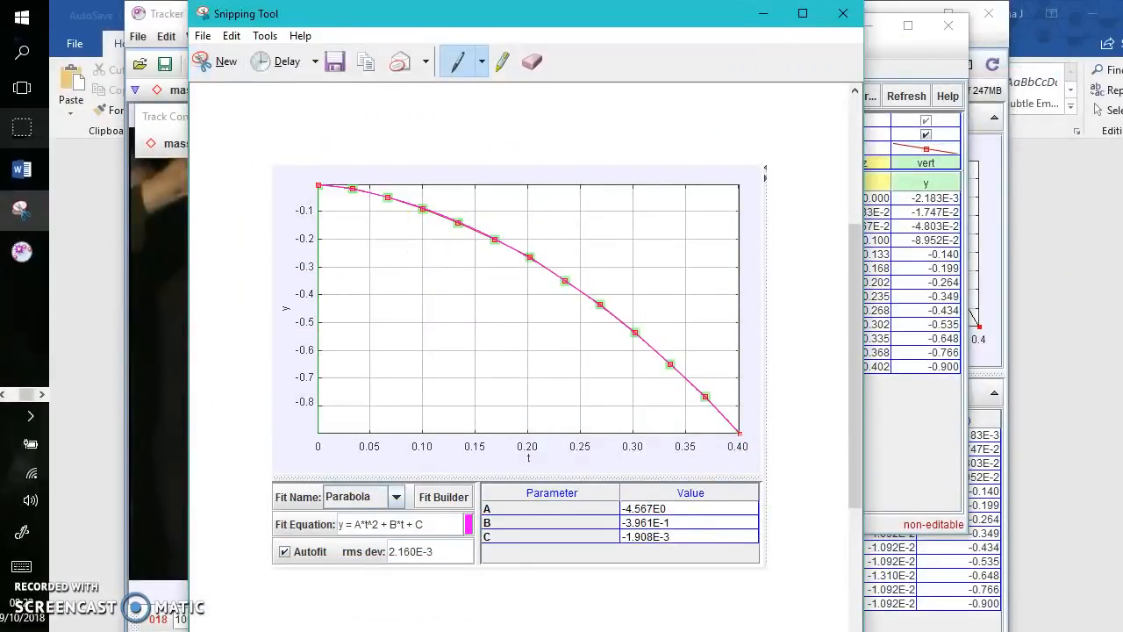
# Step: Switch to Word and paste the captured y vs t graph below question 4
pyautogui.click(21, 167)
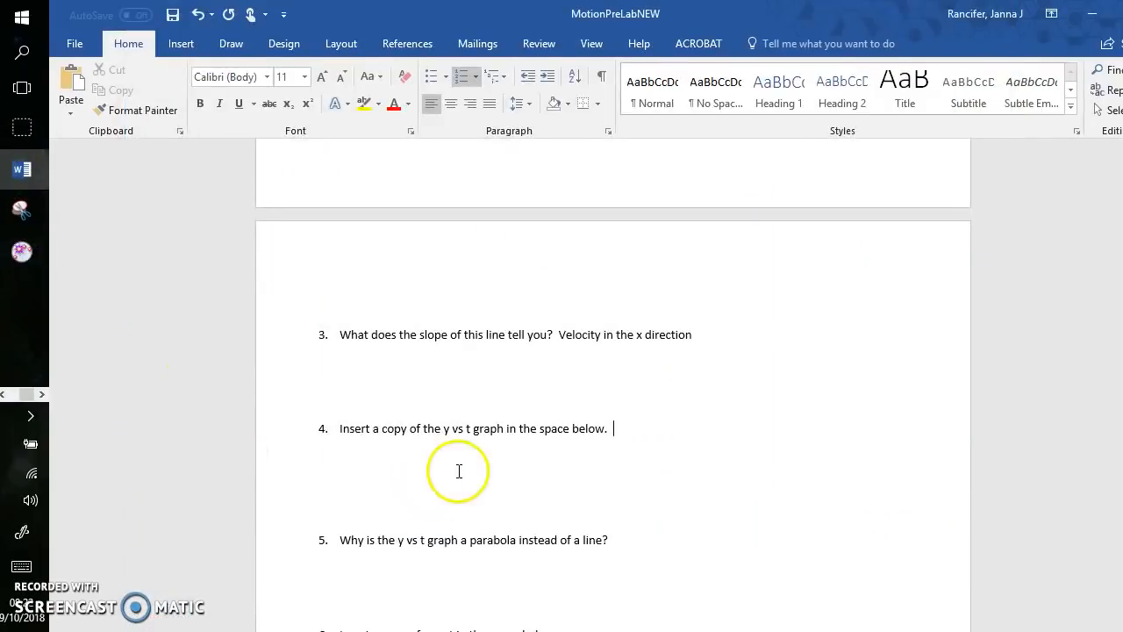
pyautogui.click(556, 476)
pyautogui.hotkey('ctrl', 'v')
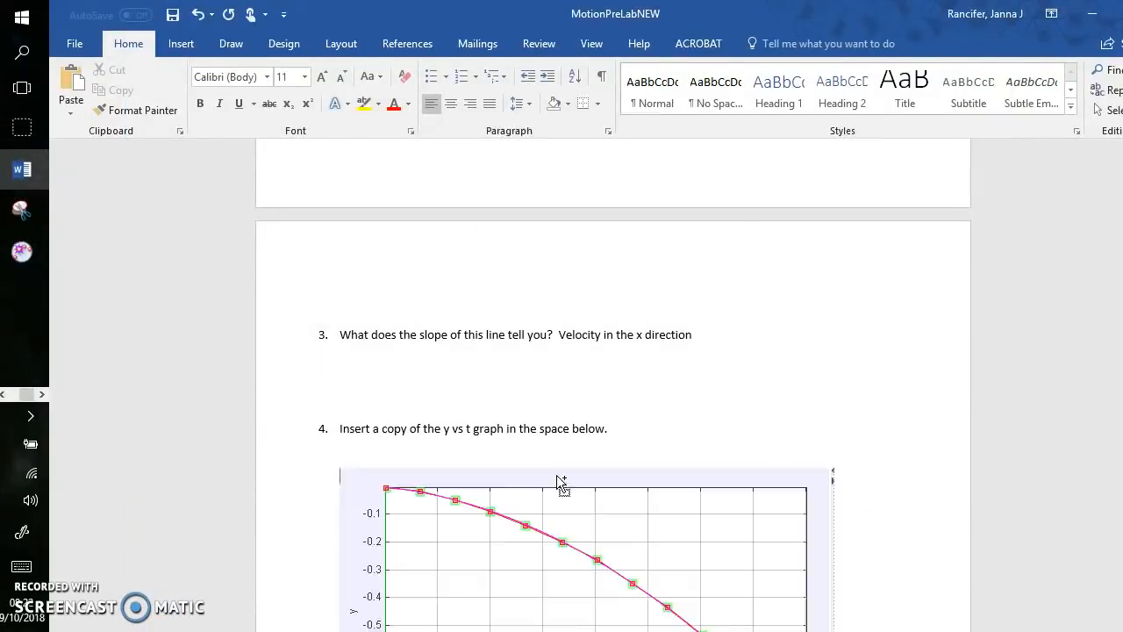
pyautogui.click(556, 456)
# Step: Answer question 5 with "Because the object is accelerating in the y direction"
pyautogui.scroll(-3, 561, 451)
pyautogui.click(532, 514)
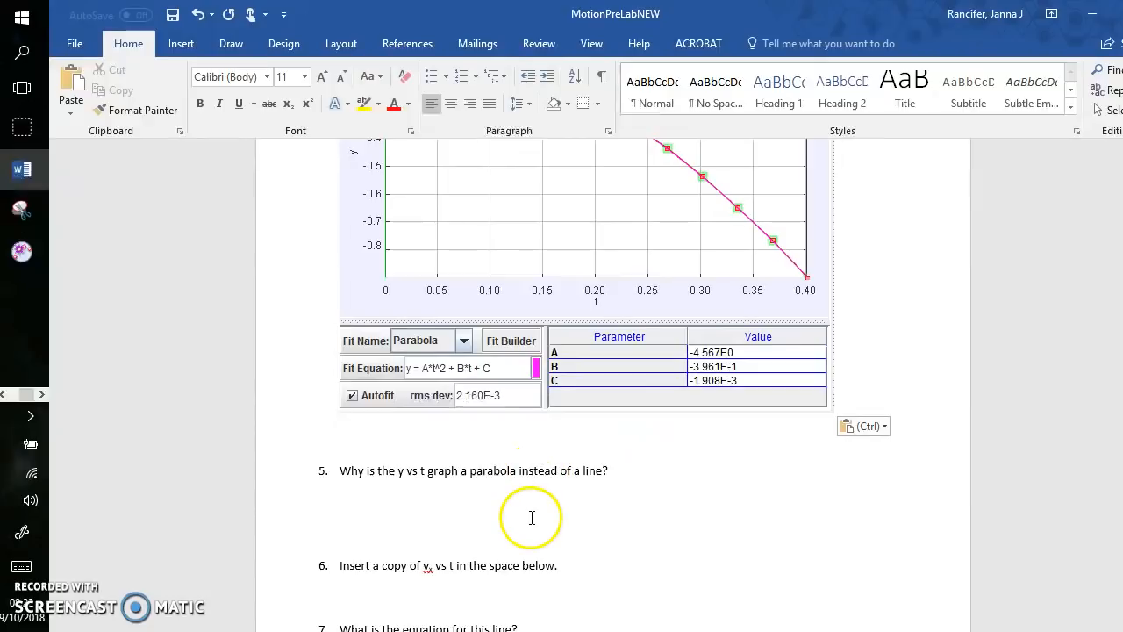
pyautogui.click(643, 472)
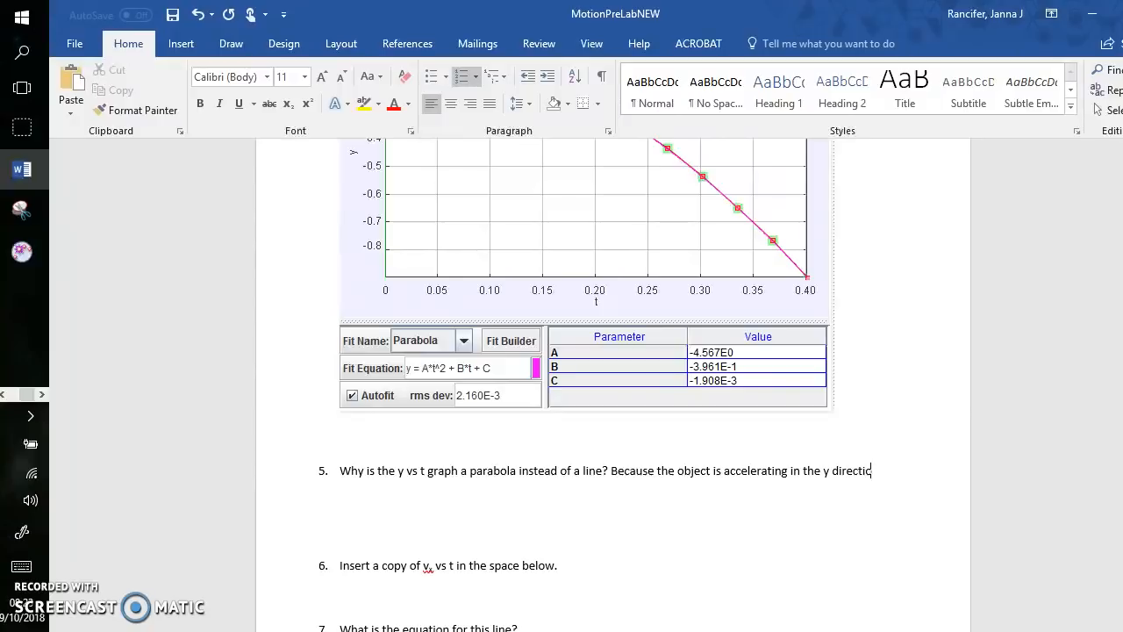
# Step: Add blank lines after and before question 6 so that questions 6 and 7 move onto the next page
pyautogui.scroll(-2, 619, 501)
pyautogui.click(476, 497)
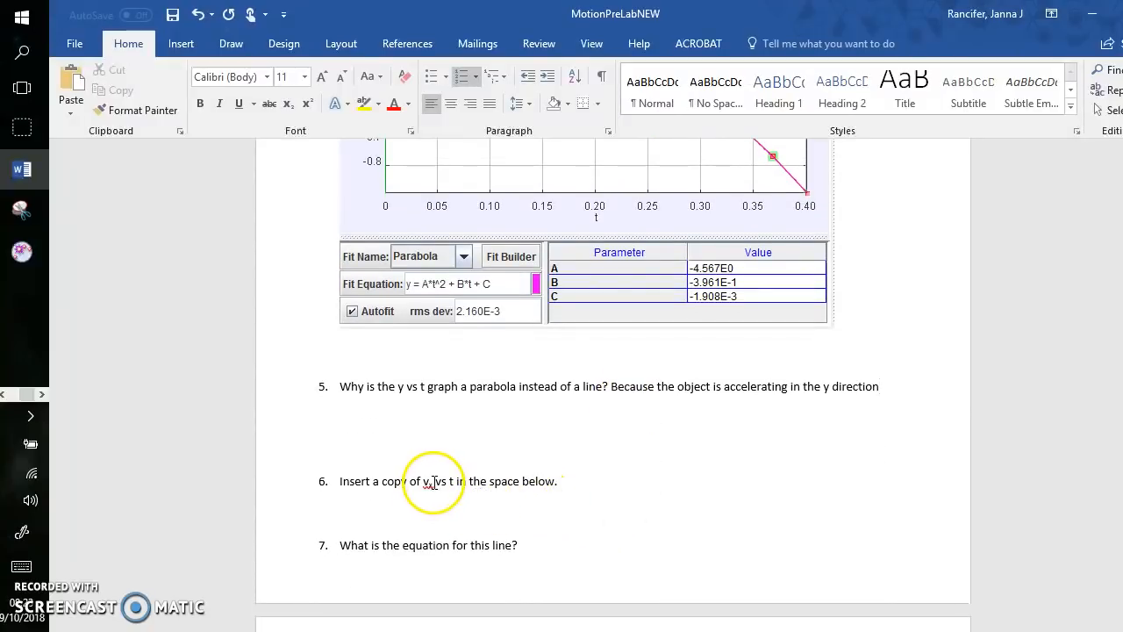
pyautogui.click(575, 479)
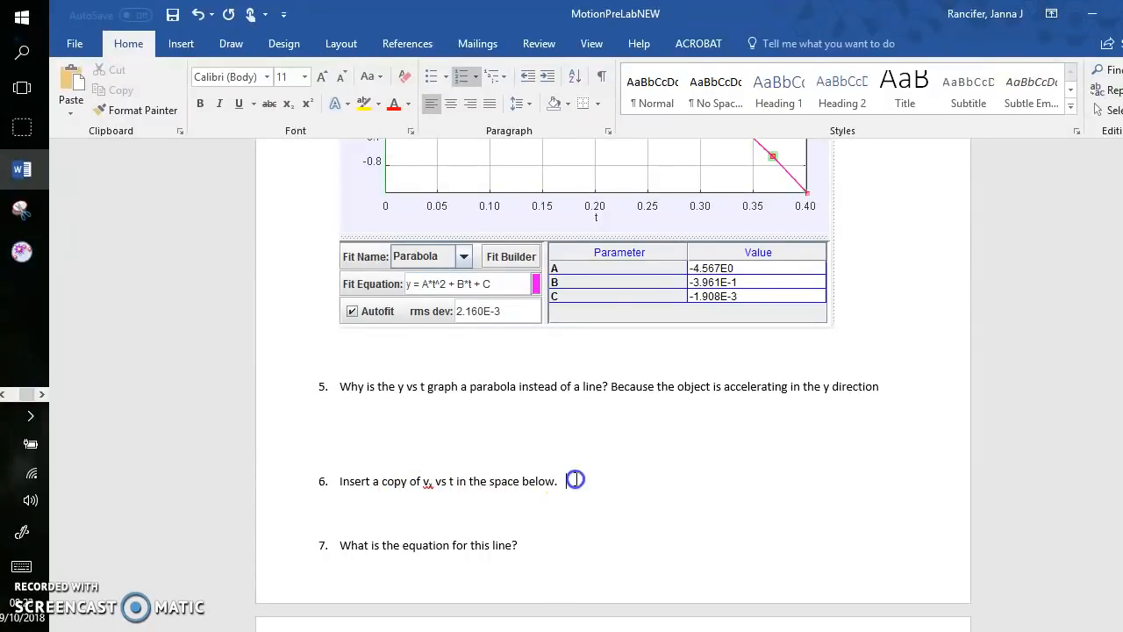
pyautogui.press('Return')
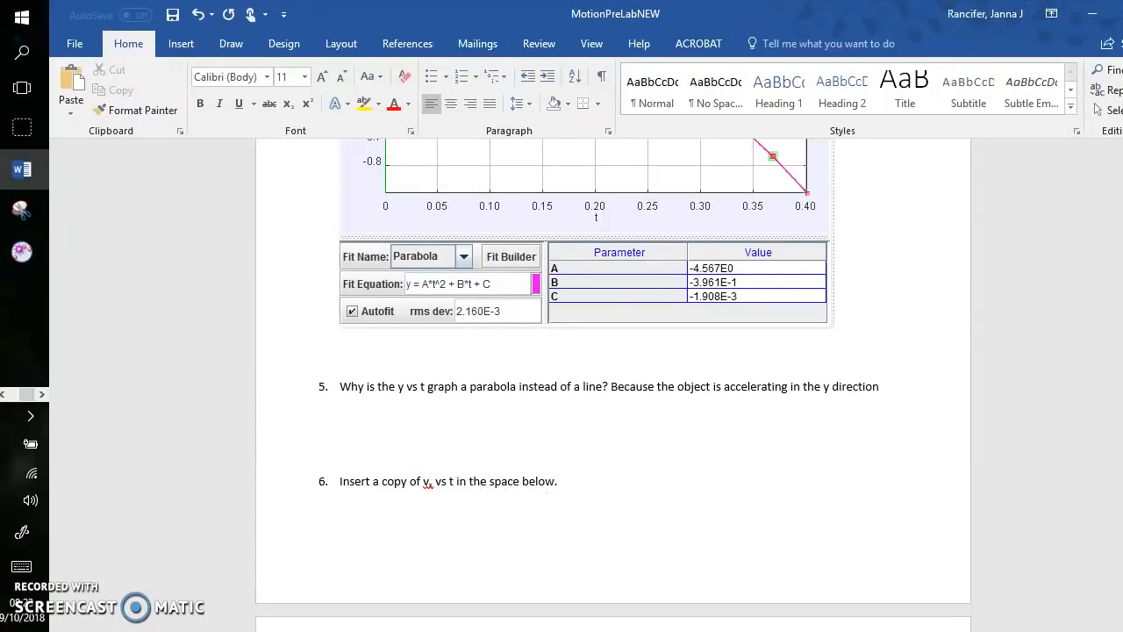
pyautogui.click(514, 424)
pyautogui.click(524, 455)
pyautogui.press('Return')
pyautogui.press('Return')
pyautogui.press('Return')
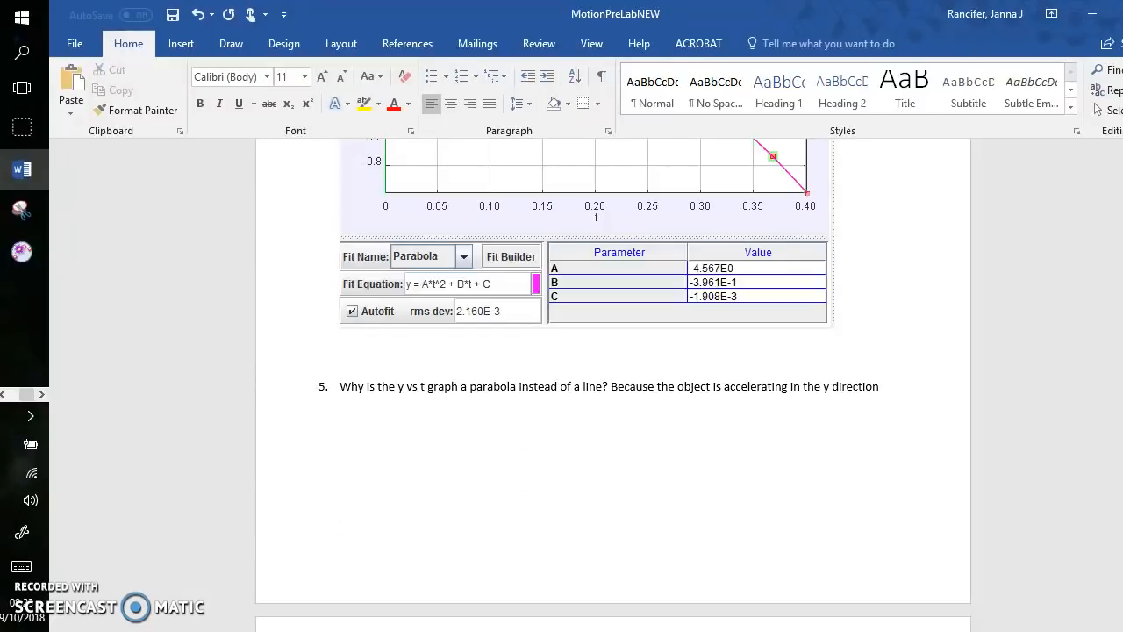
# Step: Place the text cursor in the blank space below question 6, and switch to Tracker, closing its Data Tool window
pyautogui.scroll(-4, 519, 429)
pyautogui.click(491, 414)
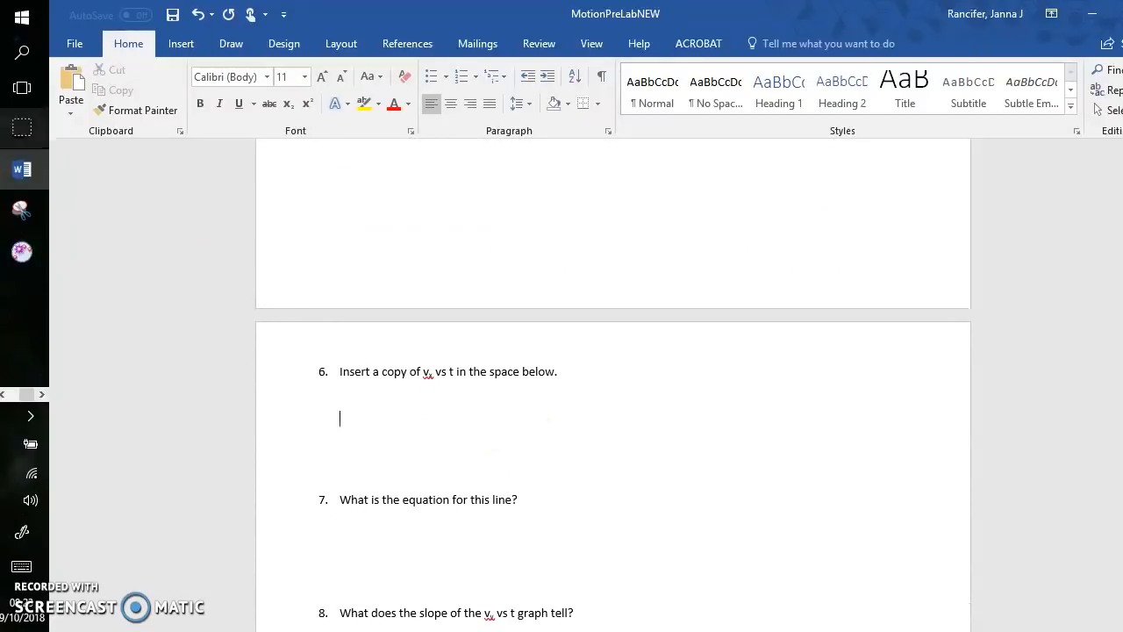
pyautogui.moveTo(32, 261)
pyautogui.moveTo(163, 295)
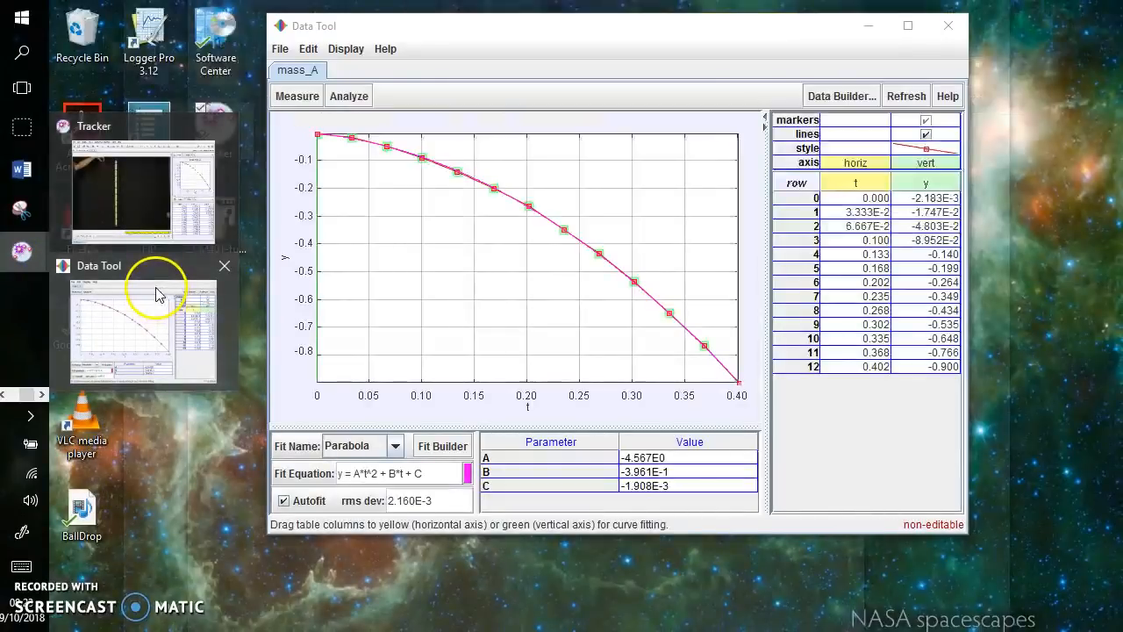
pyautogui.click(227, 267)
pyautogui.click(183, 263)
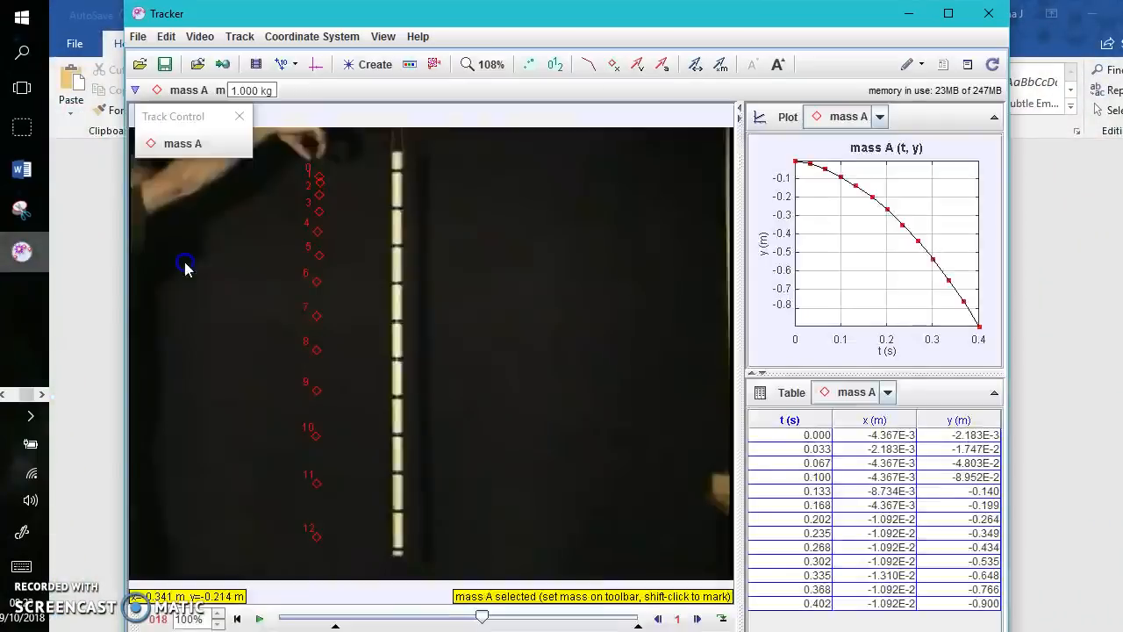
# Step: Plot the velocity y-component (vy) of mass A against time and open that plot for analysis in the Data Tool
pyautogui.click(763, 241)
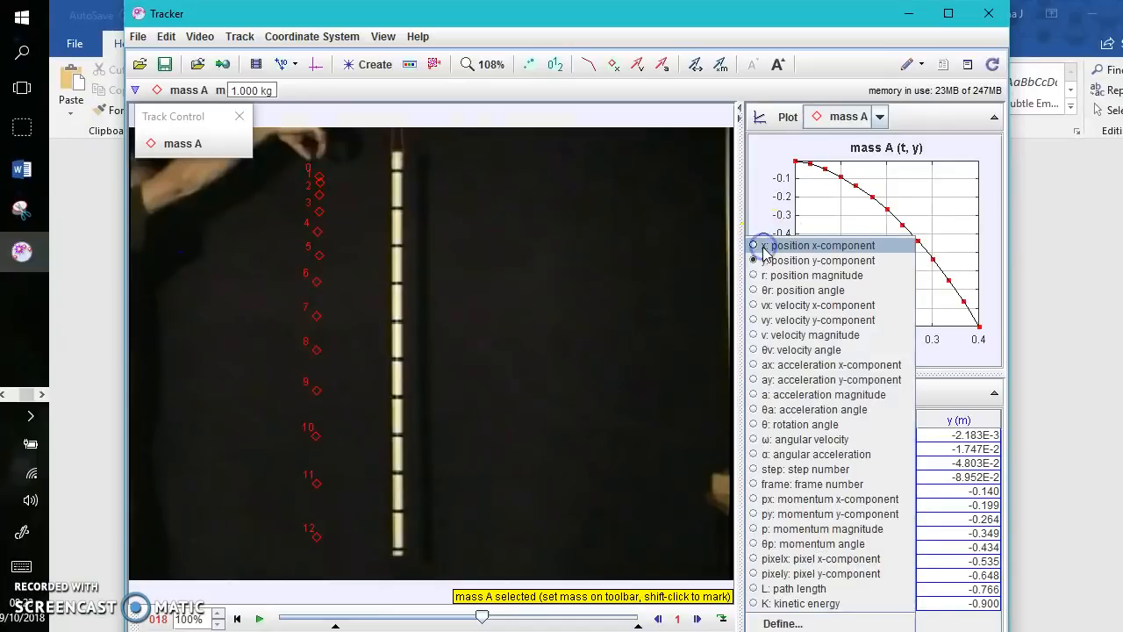
pyautogui.click(801, 321)
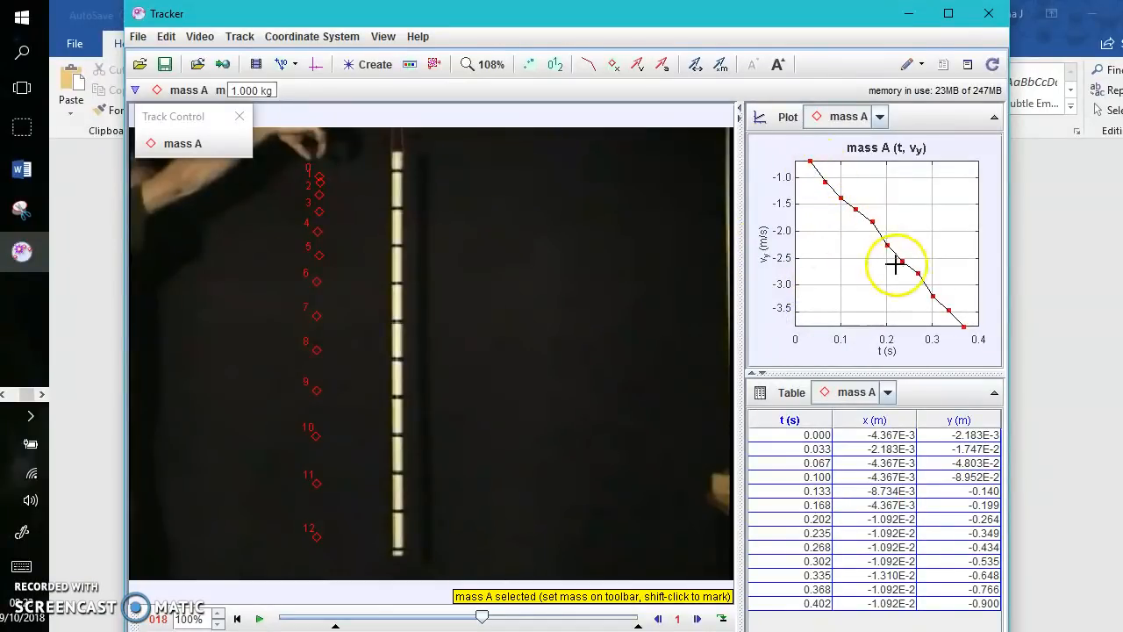
pyautogui.rightClick(856, 254)
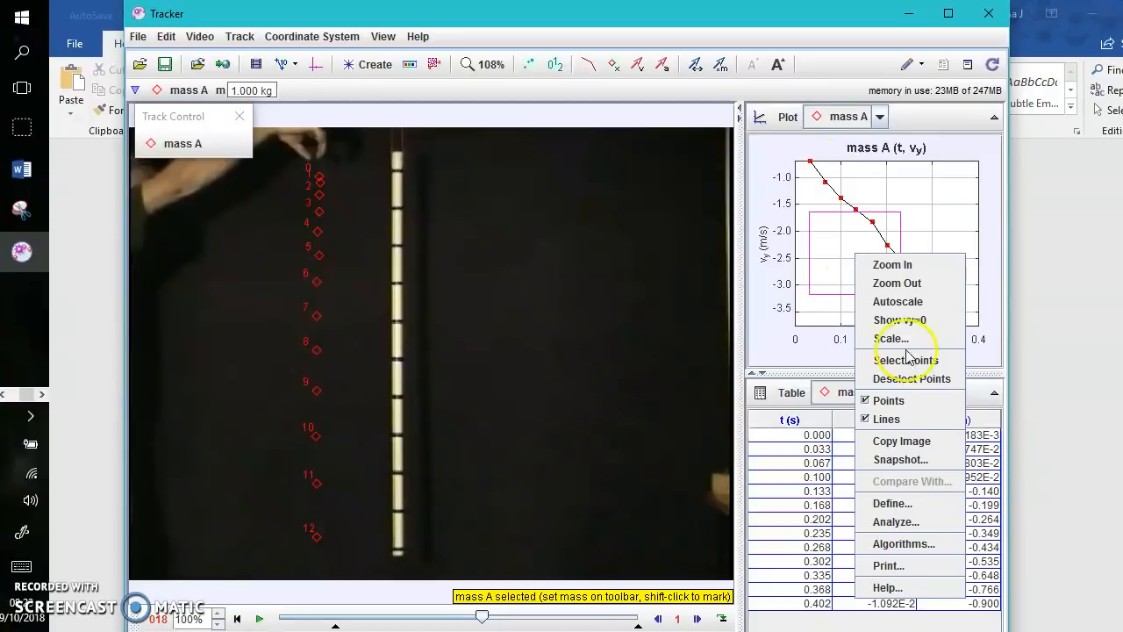
pyautogui.click(915, 521)
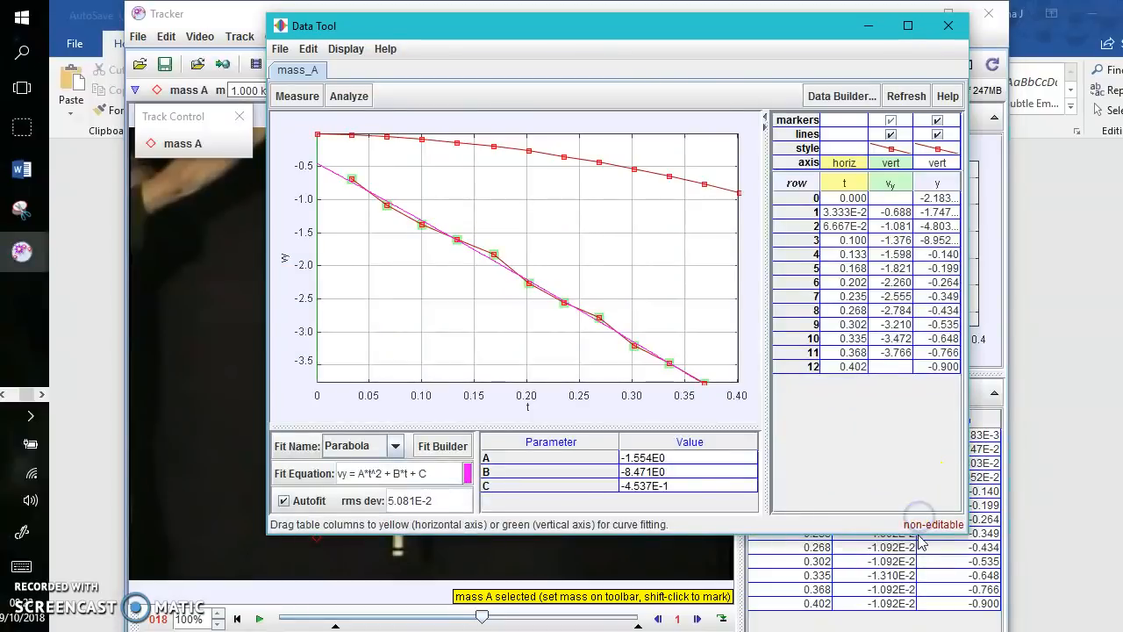
# Step: Cut the y position column from the Data Tool's table so that only t and vy are plotted
pyautogui.click(937, 182)
pyautogui.rightClick(939, 180)
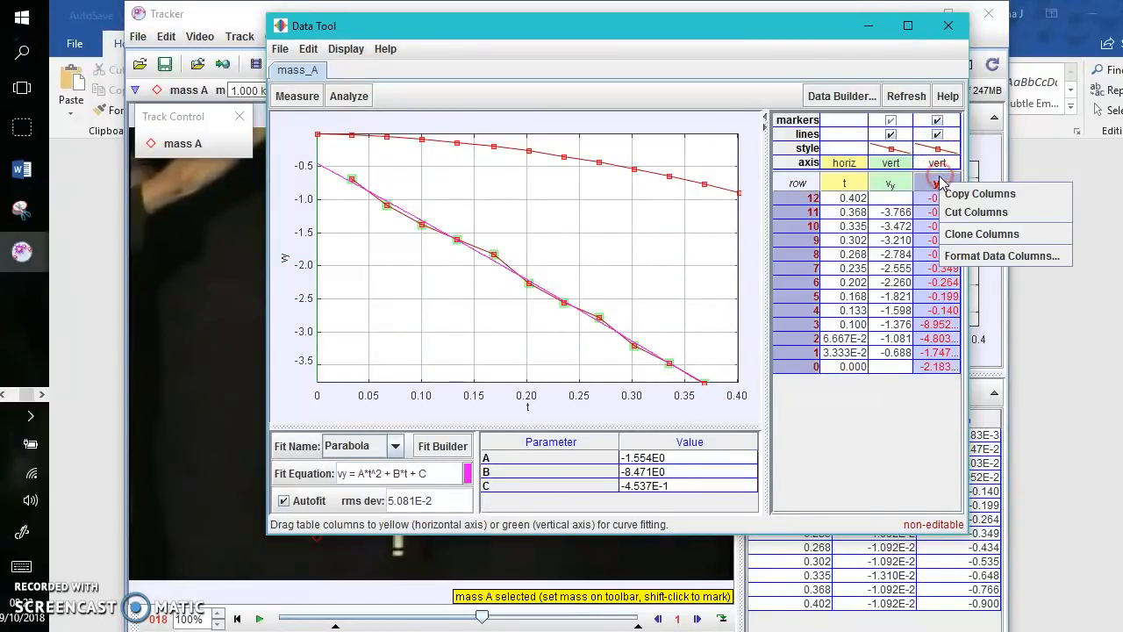
pyautogui.click(974, 211)
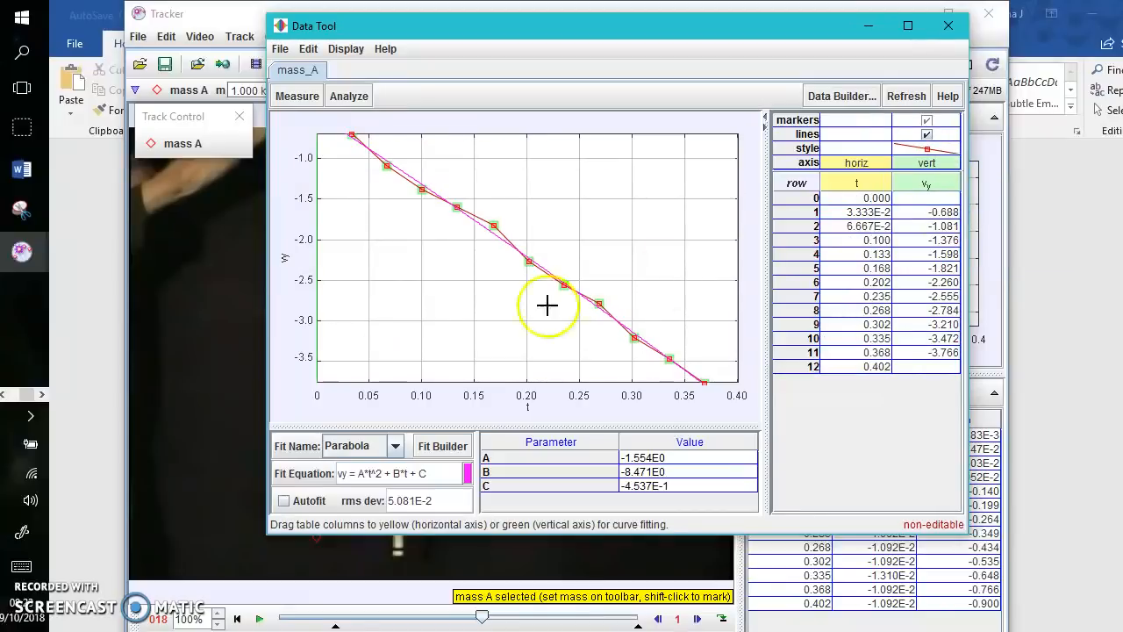
# Step: Fit the vy versus t data with a Line, with Autofit turned on
pyautogui.click(283, 500)
pyautogui.click(395, 449)
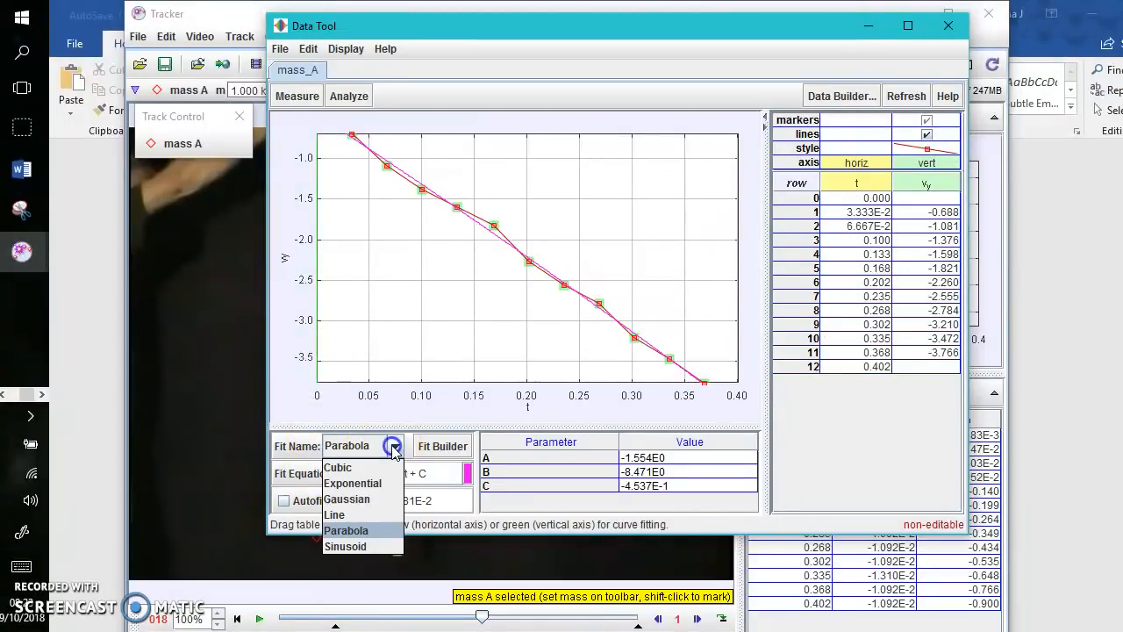
pyautogui.click(342, 511)
pyautogui.click(283, 500)
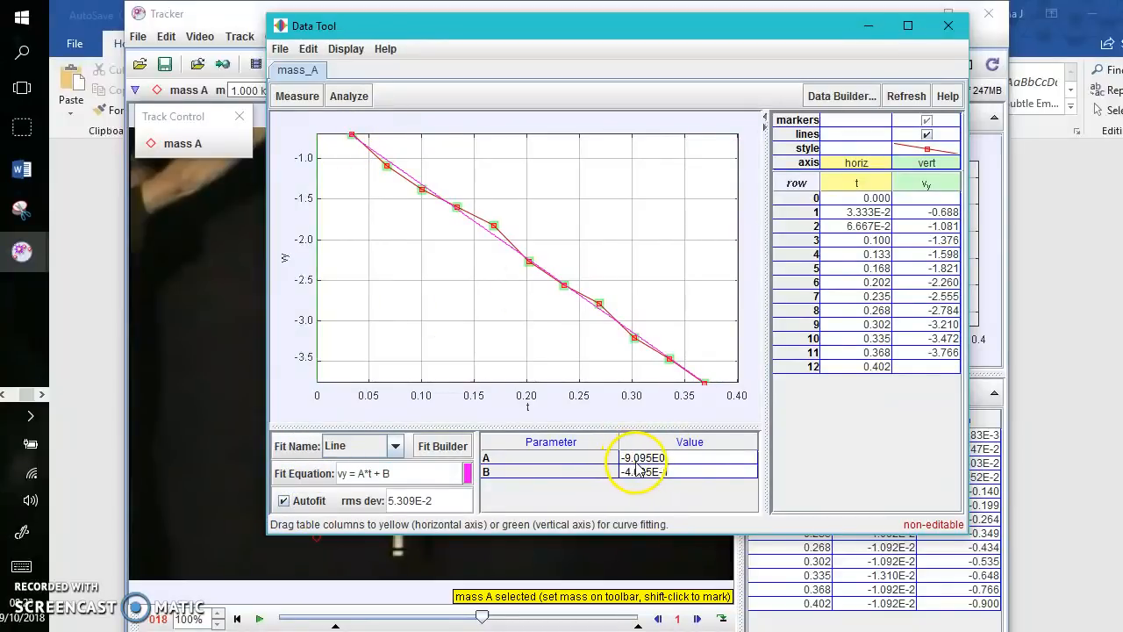
pyautogui.moveTo(654, 471)
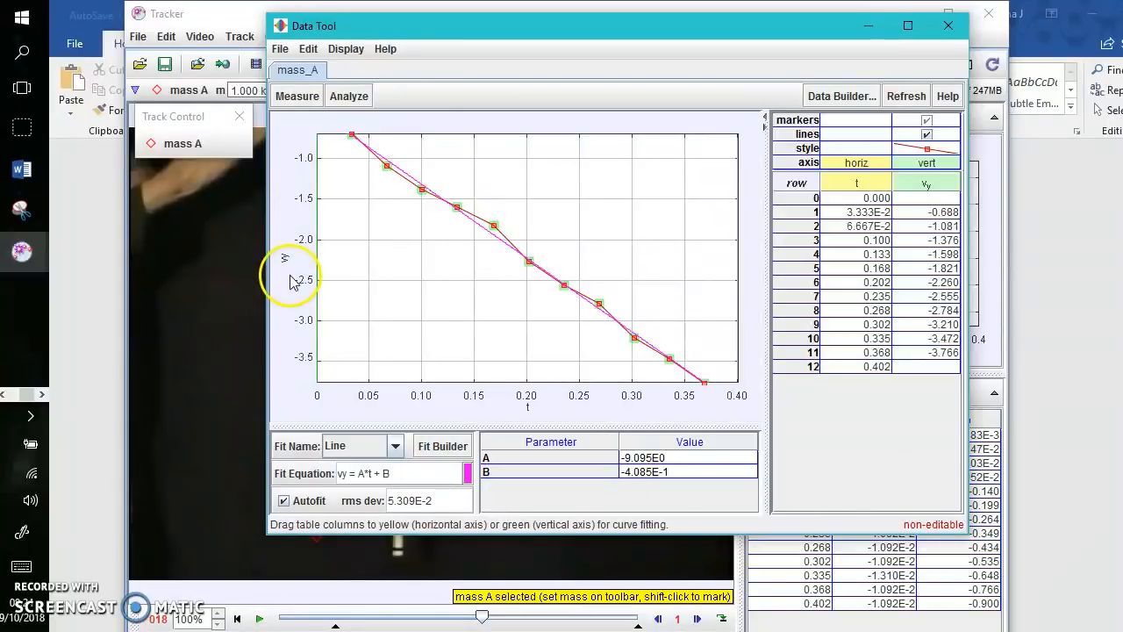
# Step: Switch to Snipping Tool and capture the vy versus t graph together with its line fit equation and parameters
pyautogui.moveTo(17, 207)
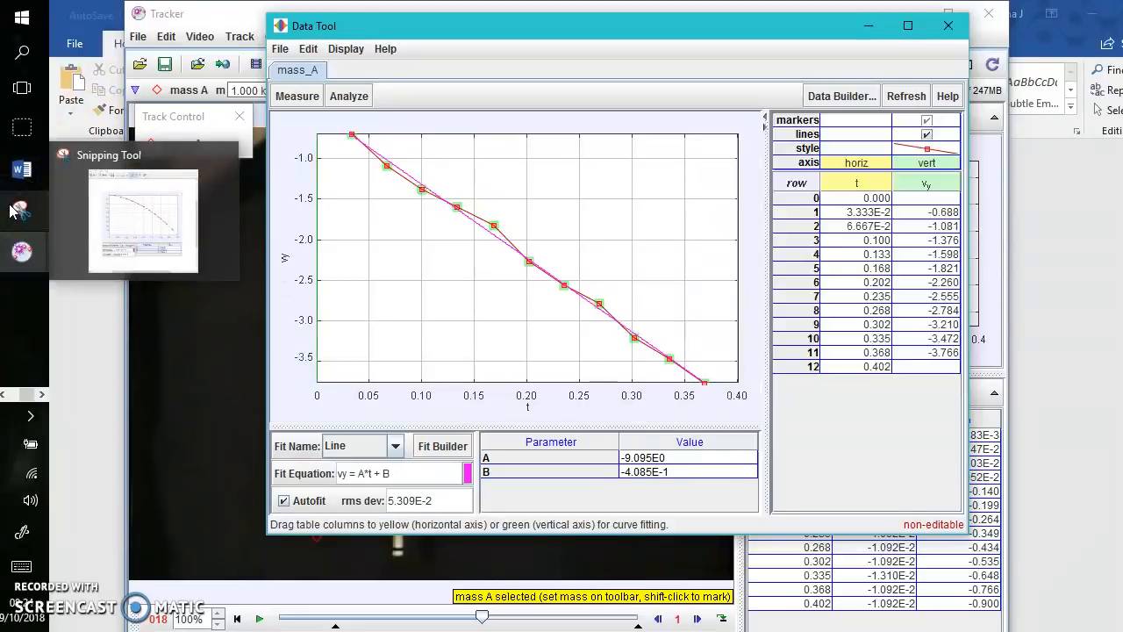
pyautogui.click(165, 247)
pyautogui.click(226, 69)
pyautogui.moveTo(270, 113); pyautogui.dragTo(763, 518)
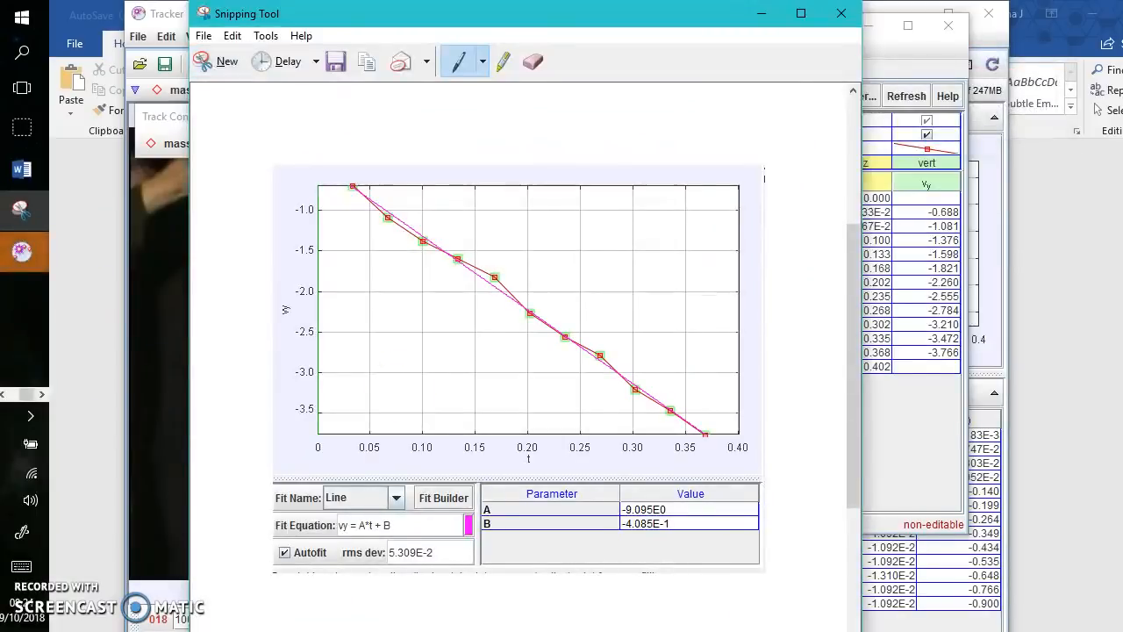
# Step: Switch to Word and paste the captured vy vs t graph below question 6
pyautogui.click(41, 394)
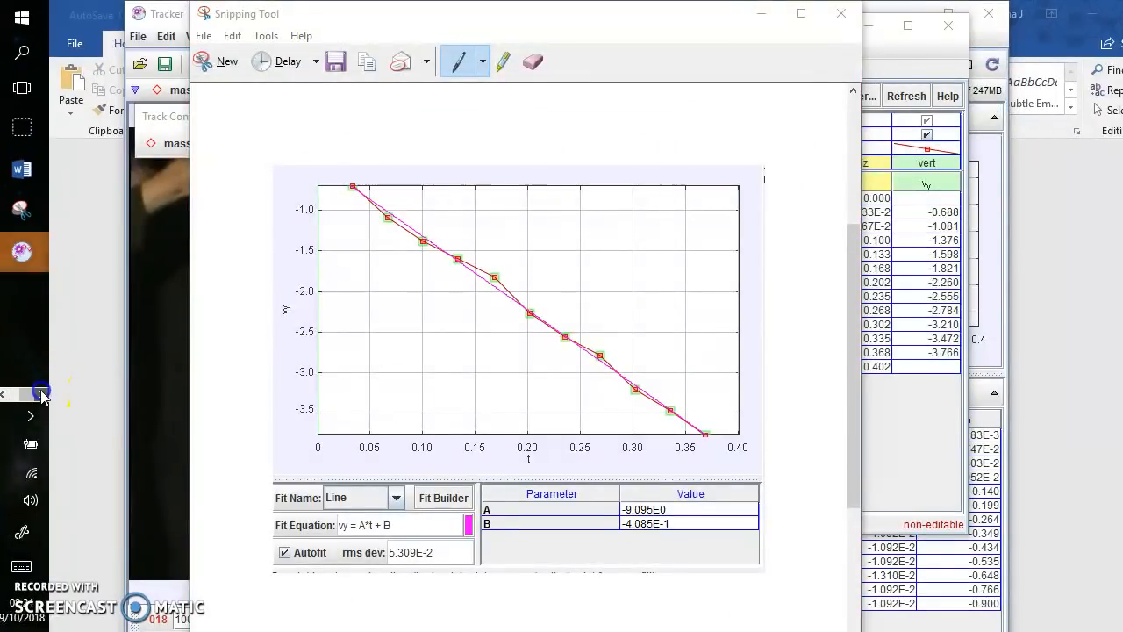
pyautogui.click(19, 170)
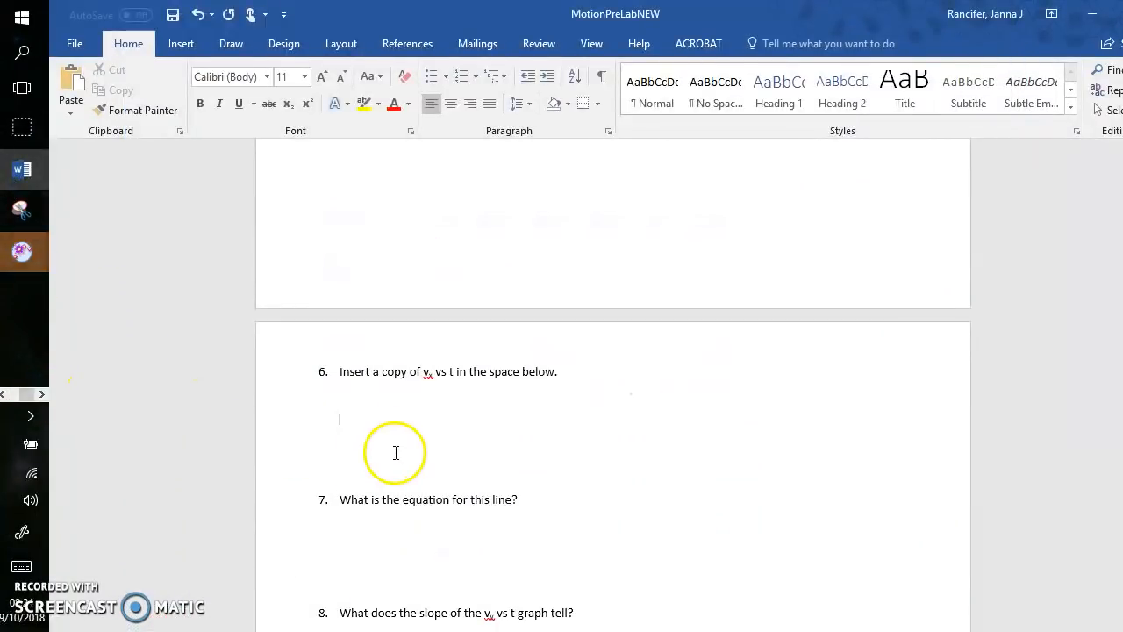
pyautogui.hotkey('ctrl', 'v')
pyautogui.scroll(-2, 399, 449)
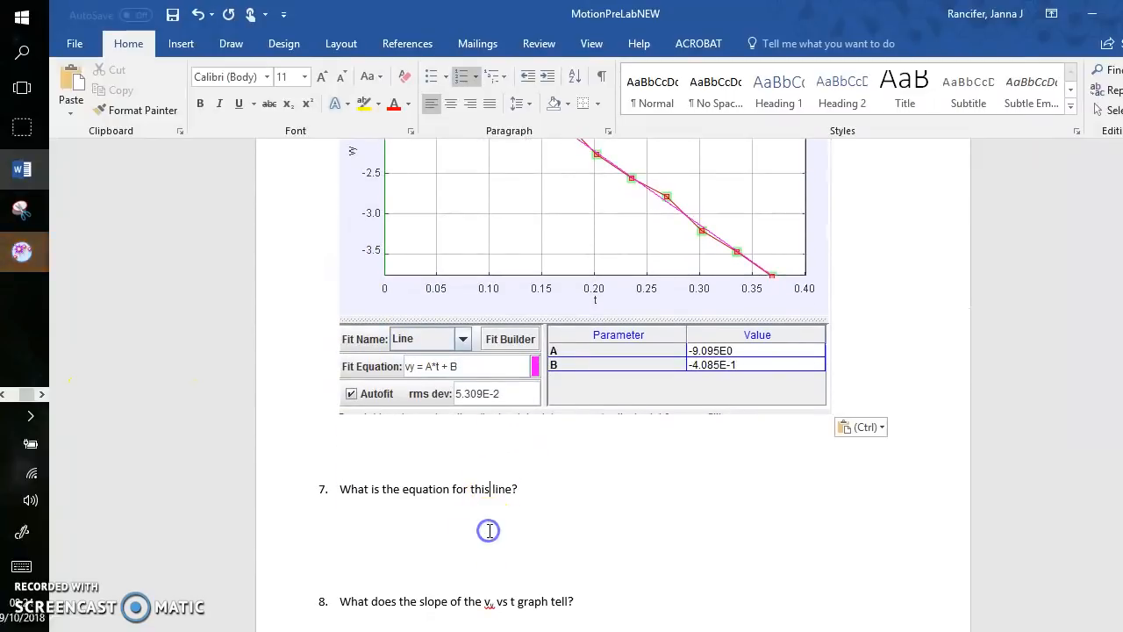
# Step: Answer question 7 with the line equation "Vy = -9.095*t – 4.085E-1", writing the y as a subscript
pyautogui.click(530, 493)
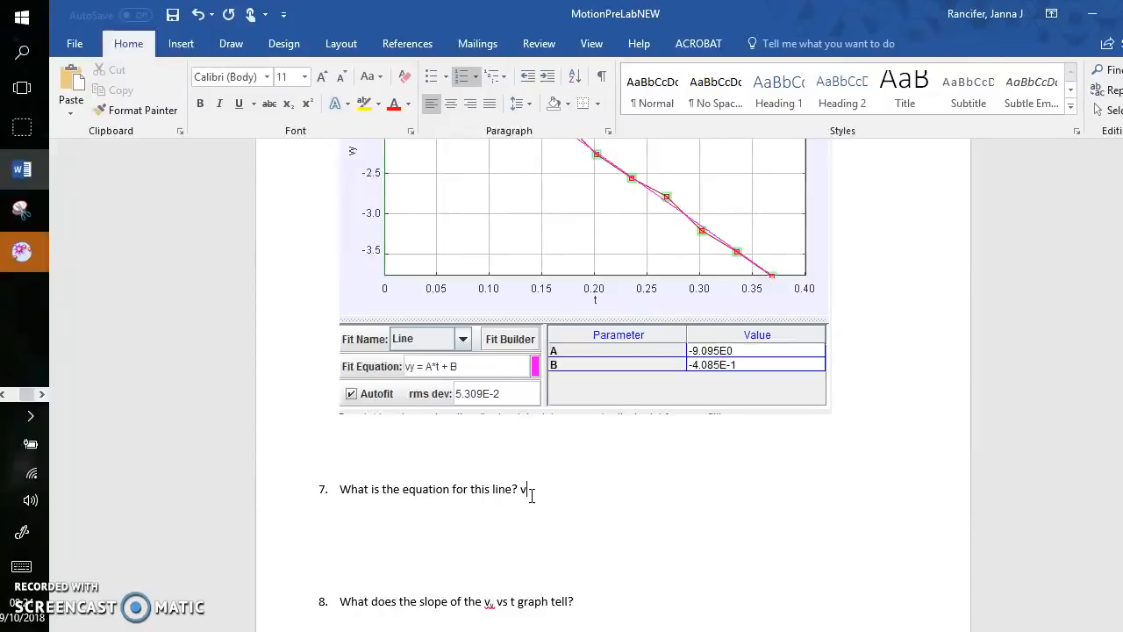
pyautogui.write('v')
pyautogui.hotkey('ctrl', '=')
pyautogui.hotkey('ctrl', '=')
pyautogui.write('y = x')
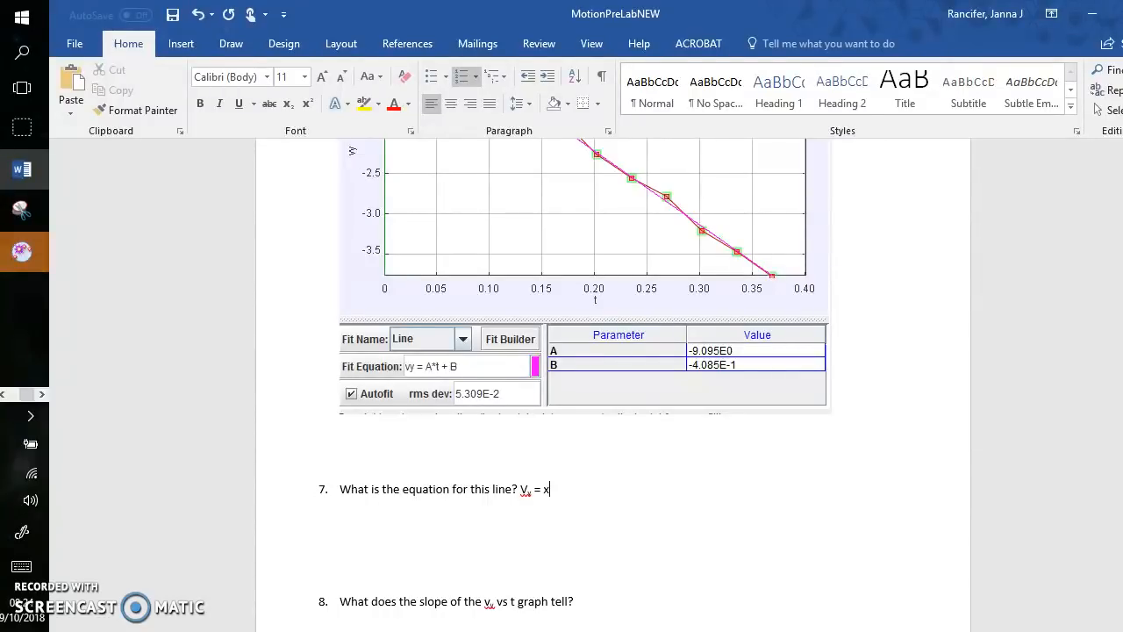
pyautogui.hotkey('ctrl', 'shift', '+')
pyautogui.press('BackSpace')
pyautogui.write('*t')
pyautogui.write('E-1')
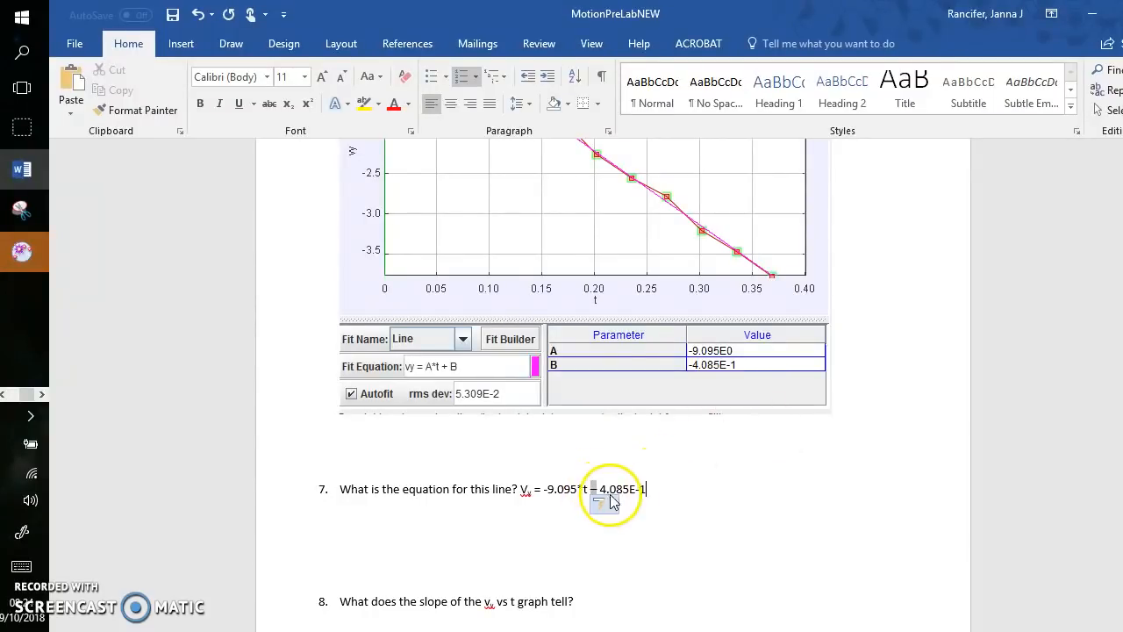
# Step: Answer question 8 with "Acceleration in the y direction (-9.8 m/s2)", writing the 2 as a superscript
pyautogui.scroll(-3, 579, 514)
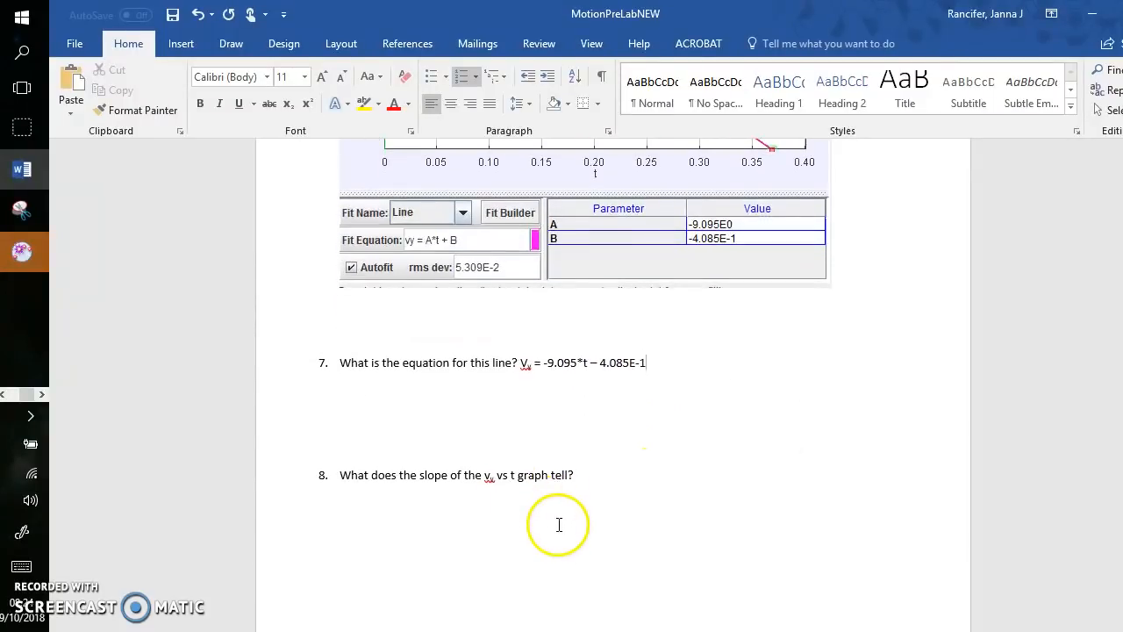
pyautogui.click(621, 475)
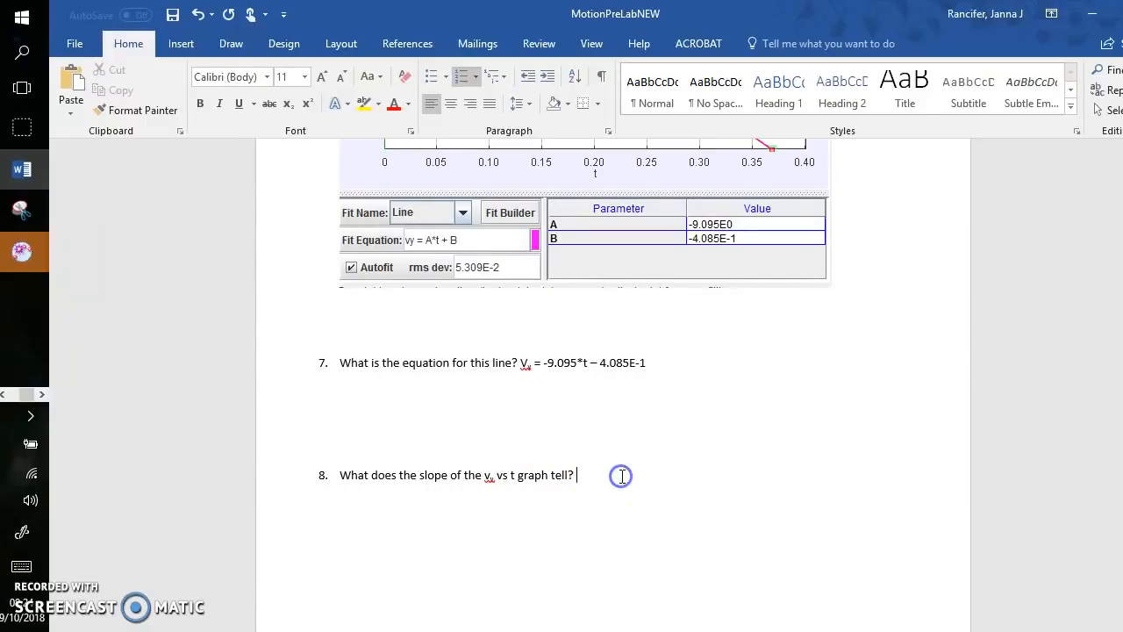
pyautogui.write('Acceleration in the y direction (')
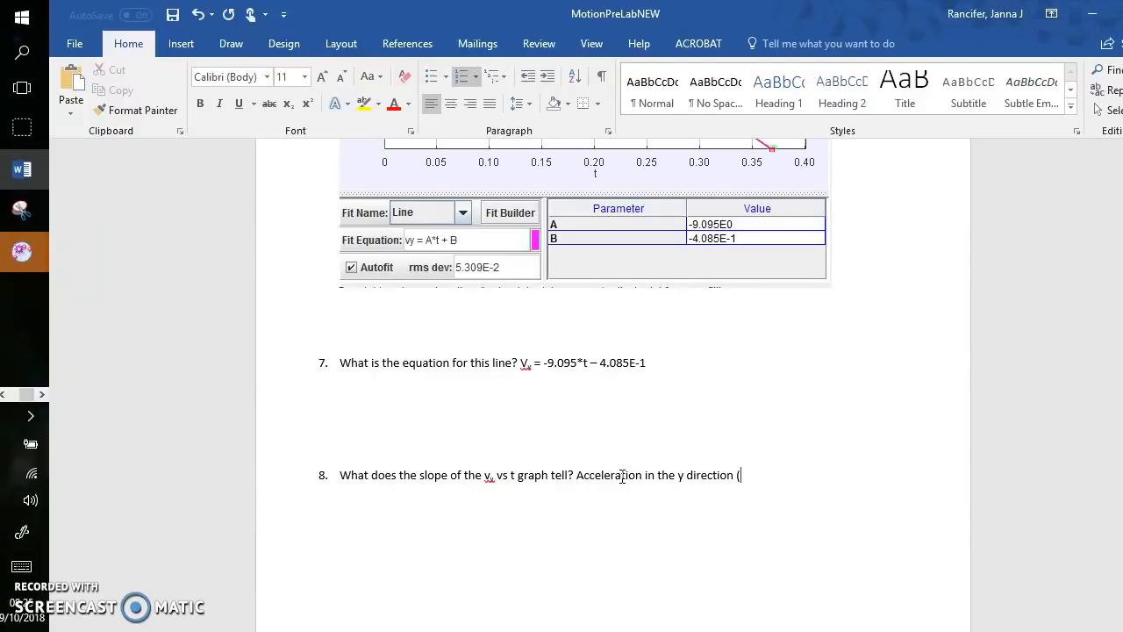
pyautogui.write('-9.8 m/s')
pyautogui.hotkey('ctrl', 'shift', '=')
pyautogui.write('2')
pyautogui.hotkey('ctrl', 'shift', '=')
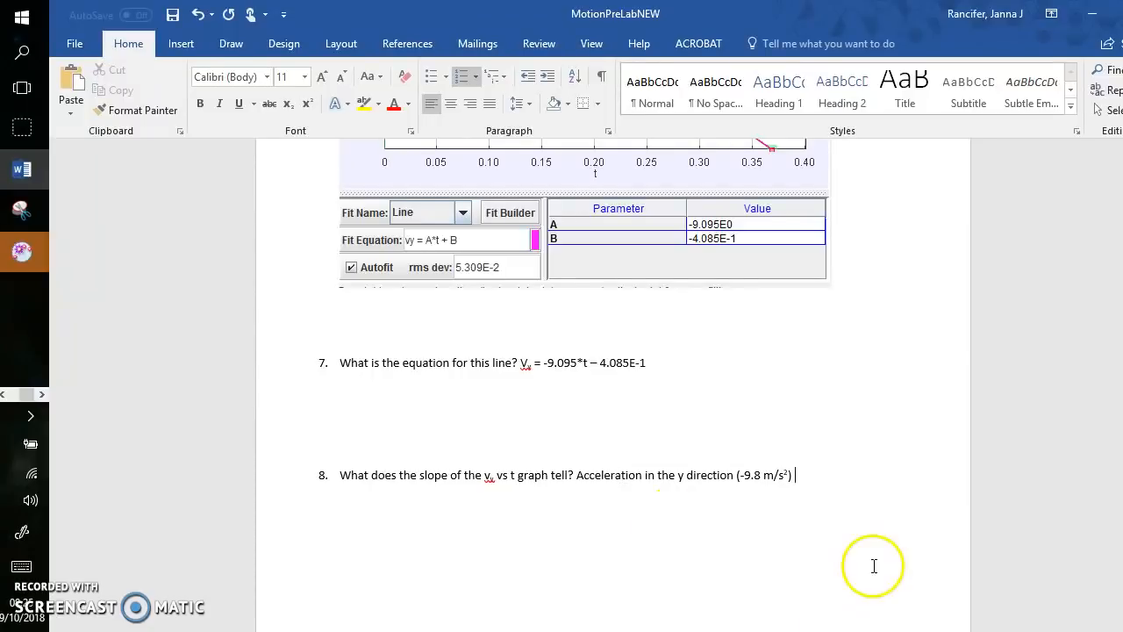
# Step: Review the pasted graphs and answers from question 8 back up to the beginning of the document
pyautogui.moveTo(734, 471); pyautogui.dragTo(796, 468)
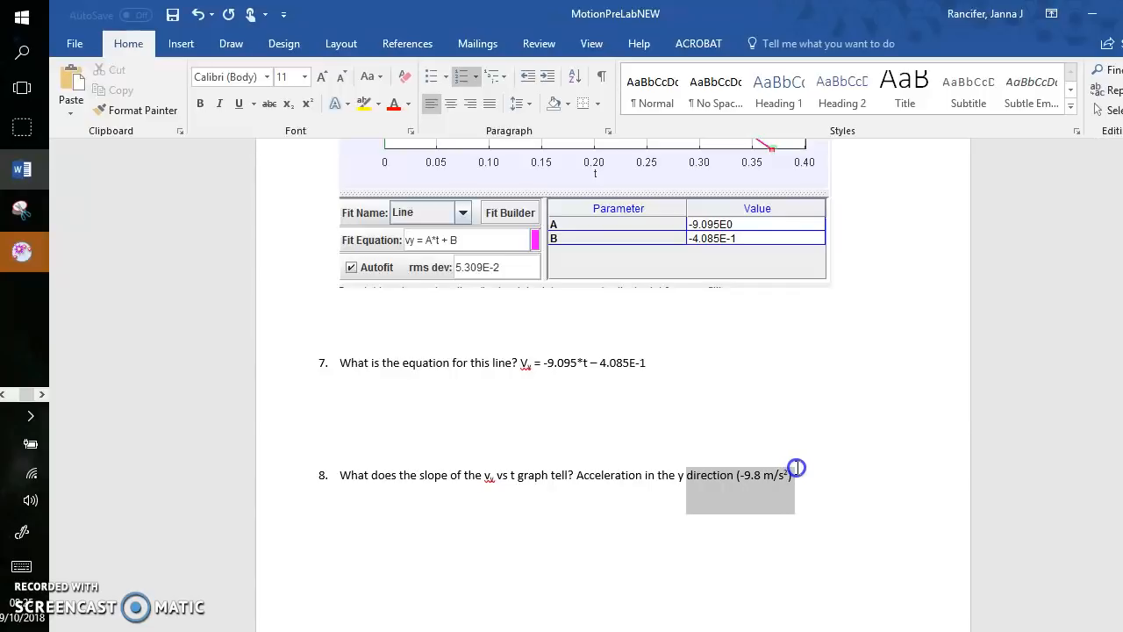
pyautogui.click(837, 485)
pyautogui.scroll(4, 842, 481)
pyautogui.scroll(5, 789, 471)
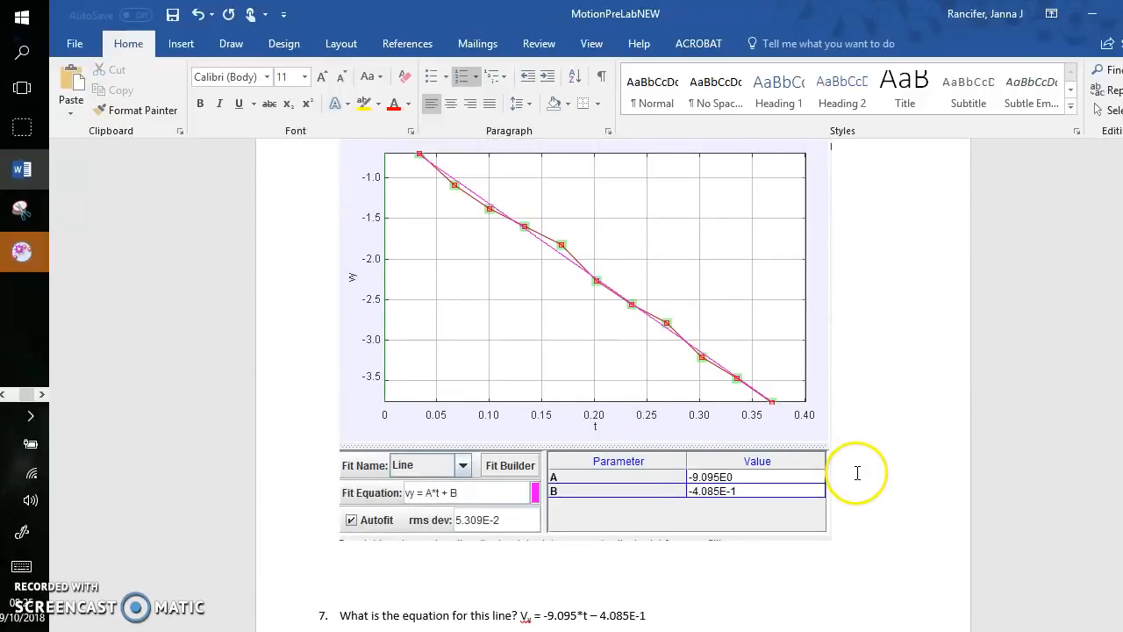
pyautogui.scroll(-5, 796, 413)
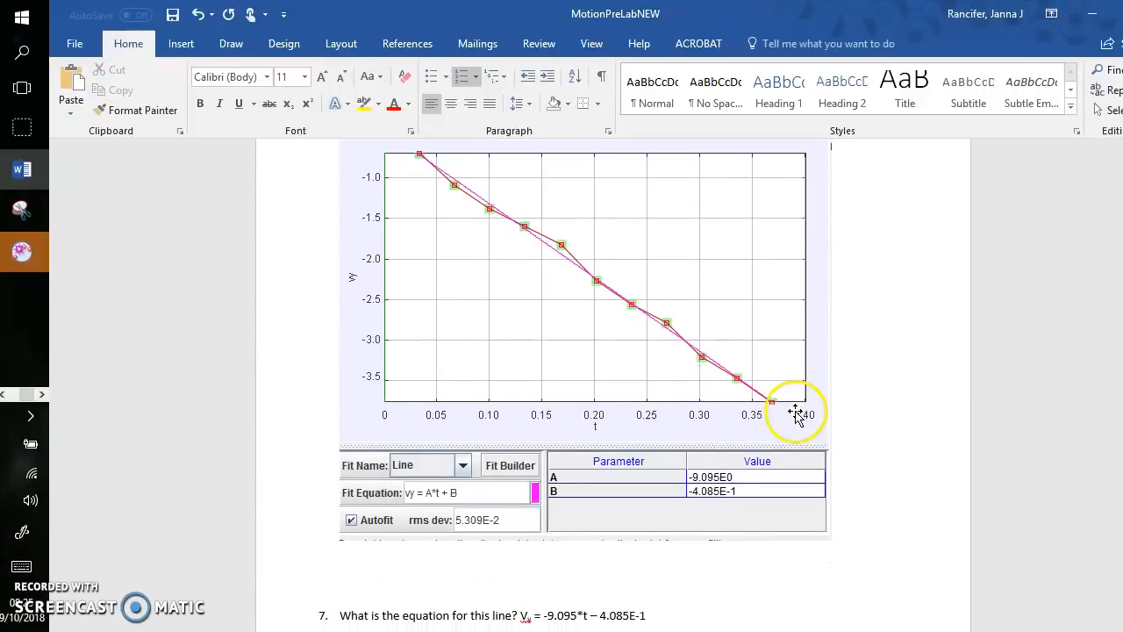
pyautogui.scroll(4, 674, 277)
pyautogui.scroll(15, 677, 281)
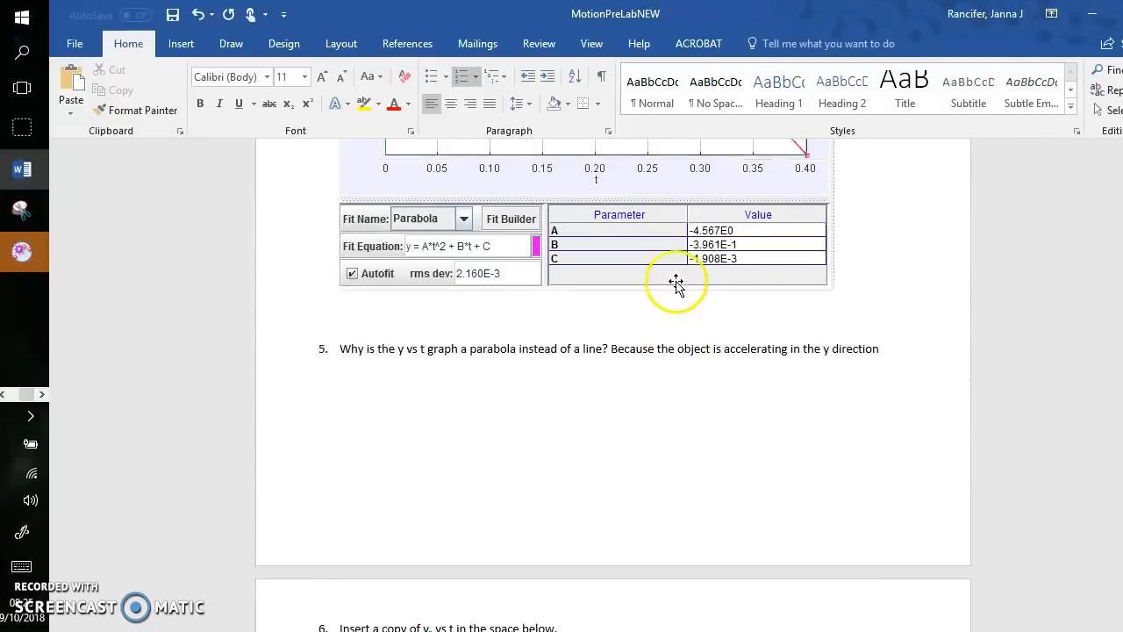
pyautogui.scroll(6, 676, 283)
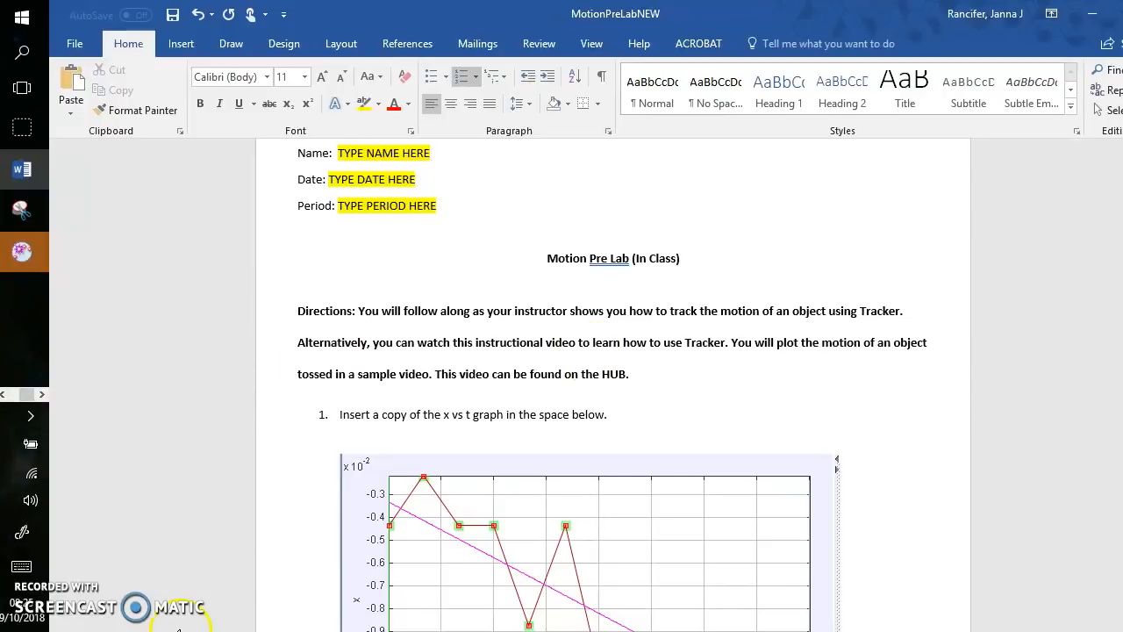
pyautogui.click(175, 626)
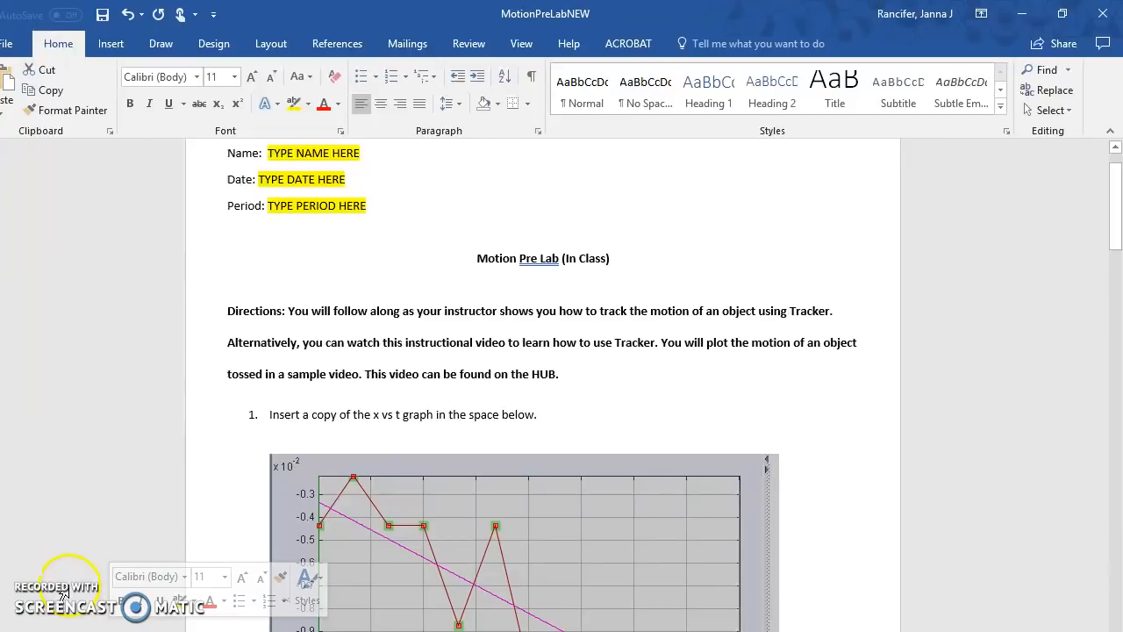